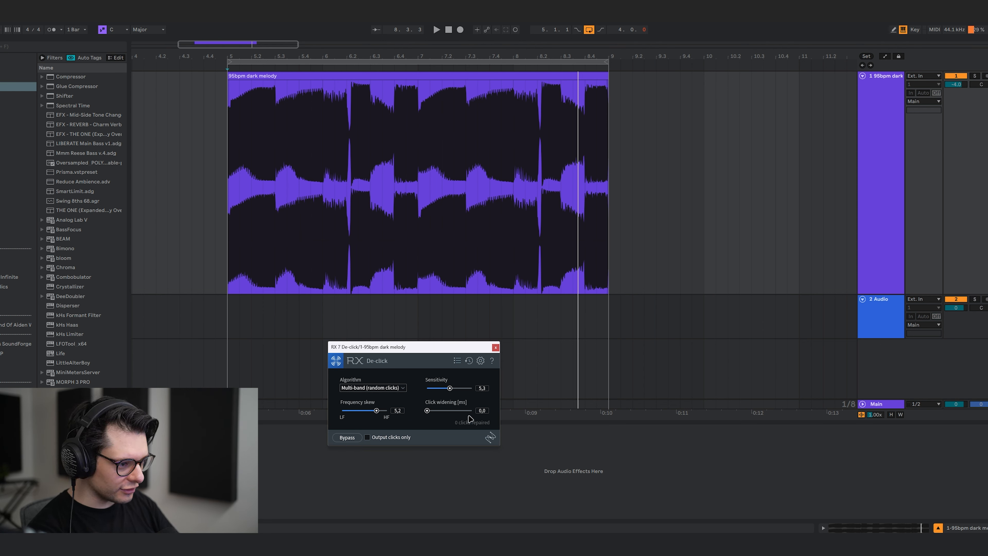
Close the RX 7 De-click window, freeze the melody track, copy the frozen clip onto the second audio track, and unfreeze the original
{"action": "left_click", "coordinate": [495, 347]}
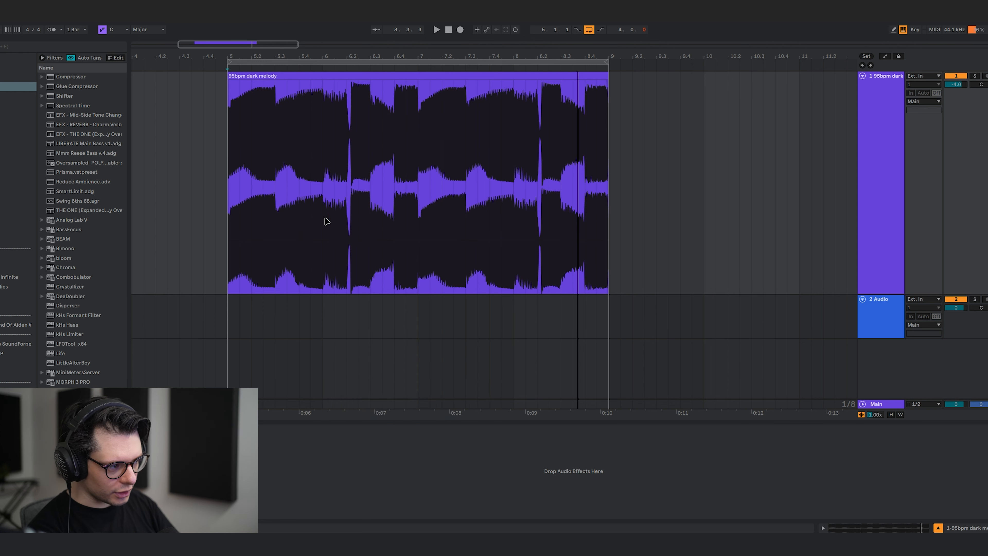
{"action": "right_click", "coordinate": [310, 211]}
{"action": "left_click", "coordinate": [345, 322]}
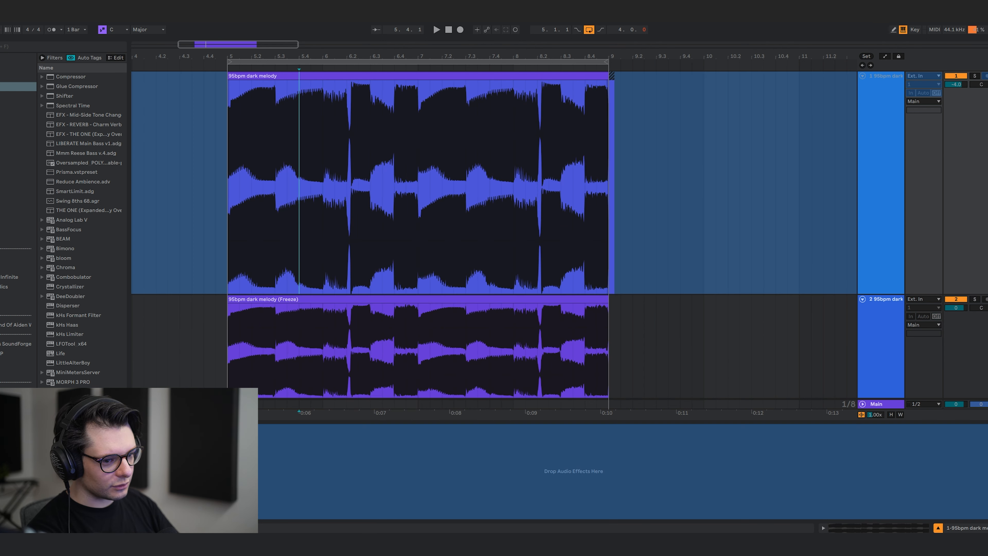
{"action": "right_click", "coordinate": [338, 215]}
{"action": "left_click", "coordinate": [368, 320]}
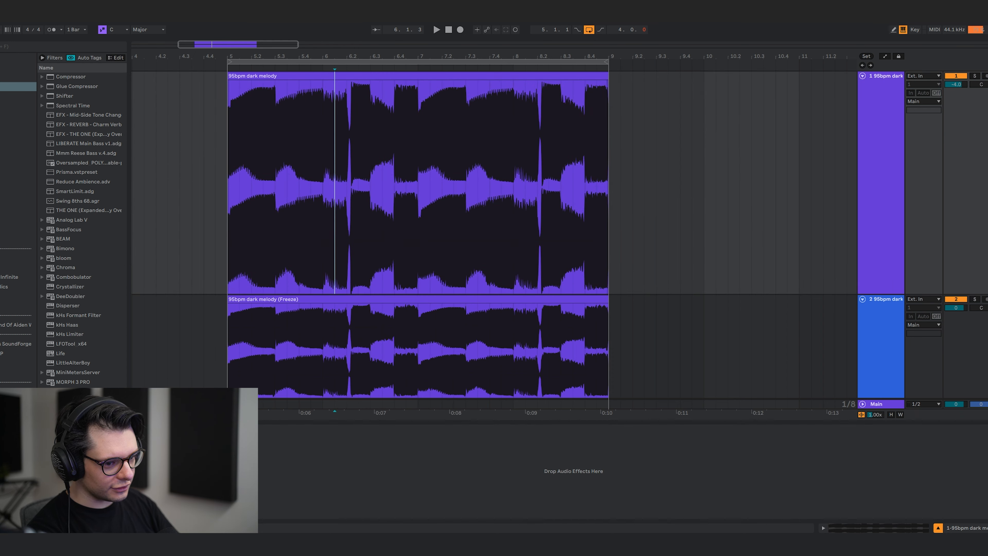
Solo and play the frozen melody clip and the original clip in turn to compare them
{"action": "left_click", "coordinate": [272, 300]}
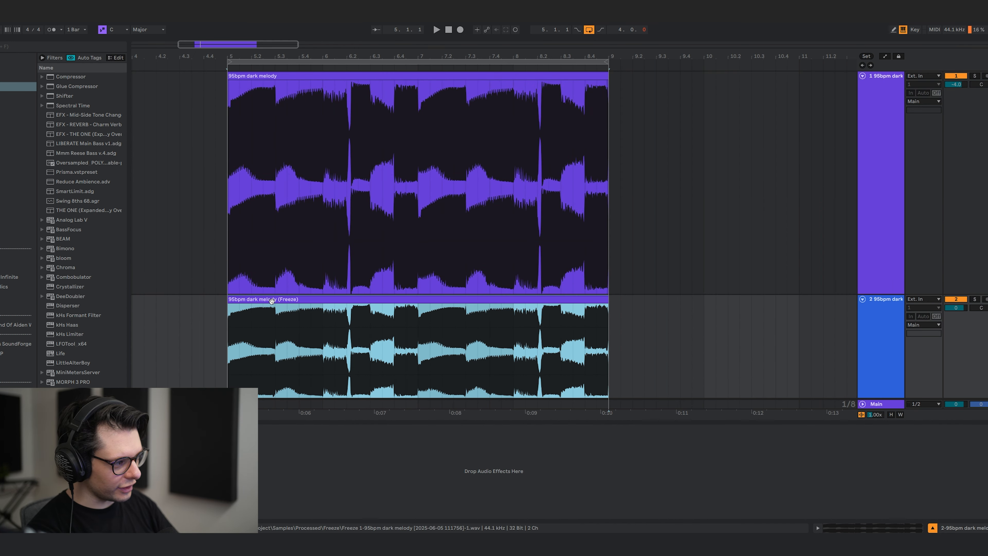
{"action": "key", "text": "space"}
{"action": "key", "text": "s"}
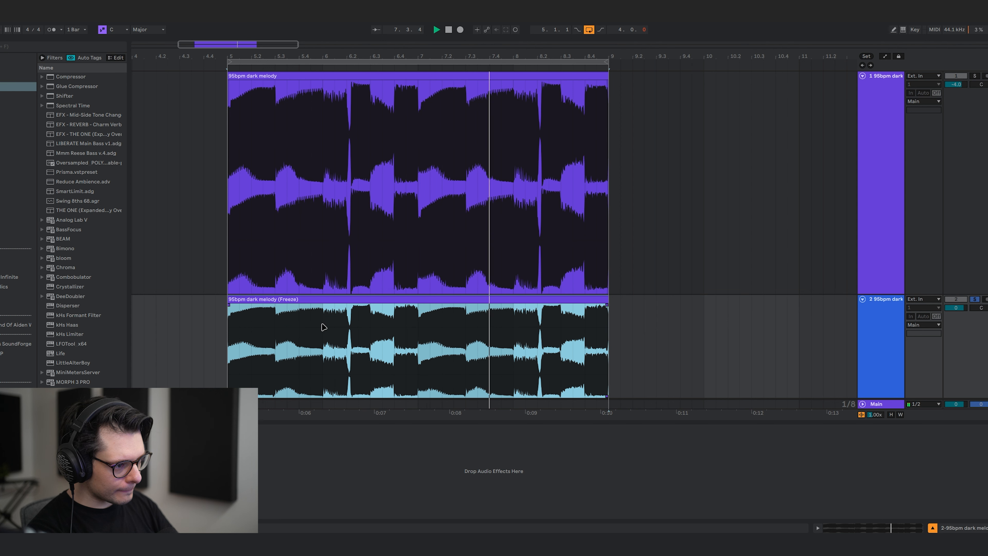
{"action": "key", "text": "space"}
{"action": "left_click", "coordinate": [241, 284]}
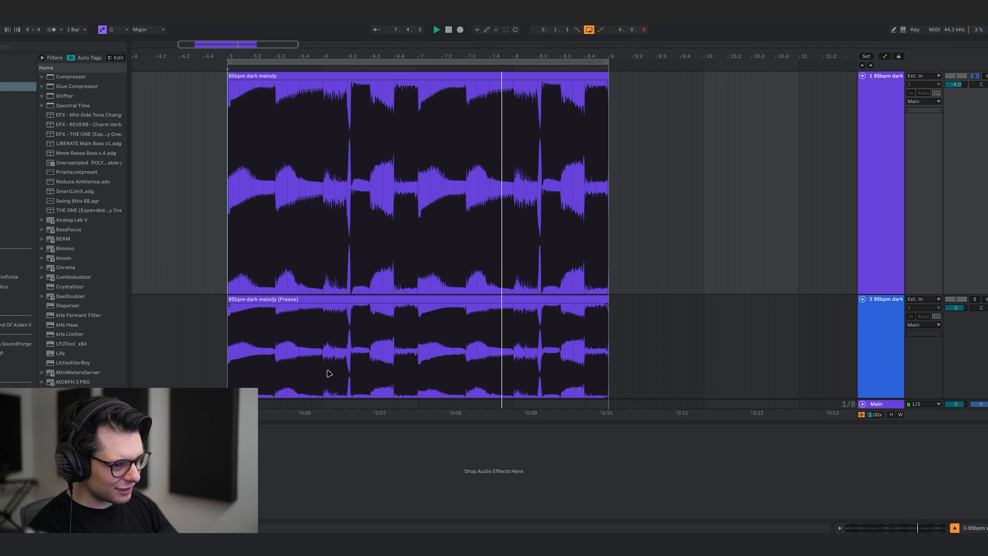
{"action": "left_click", "coordinate": [231, 363]}
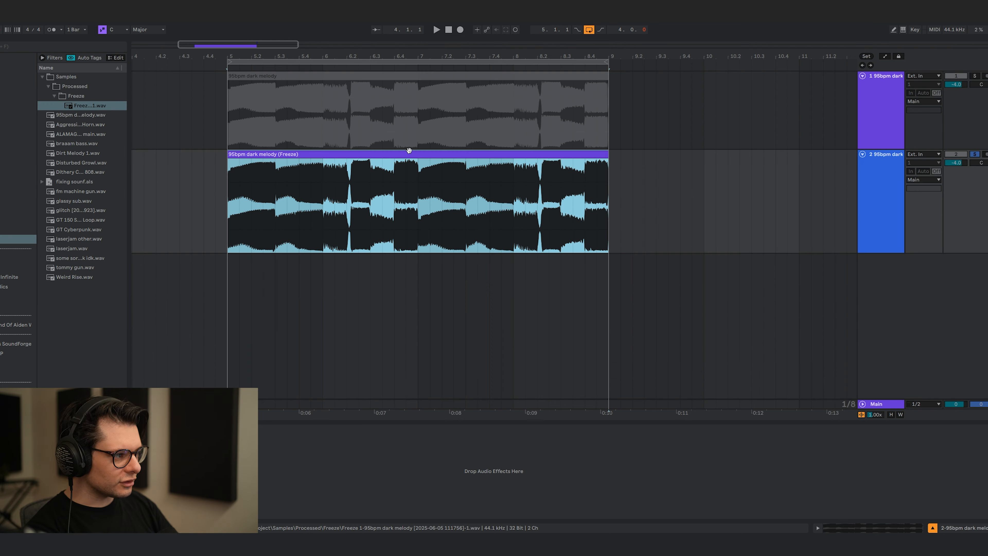
Collapse the Samples folder and load Spiff from the plug-in list onto the track holding the frozen melody clip
{"action": "scroll", "coordinate": [409, 150], "scroll_direction": "left", "scroll_amount": 3}
{"action": "scroll", "coordinate": [273, 191], "scroll_direction": "up", "scroll_amount": 5}
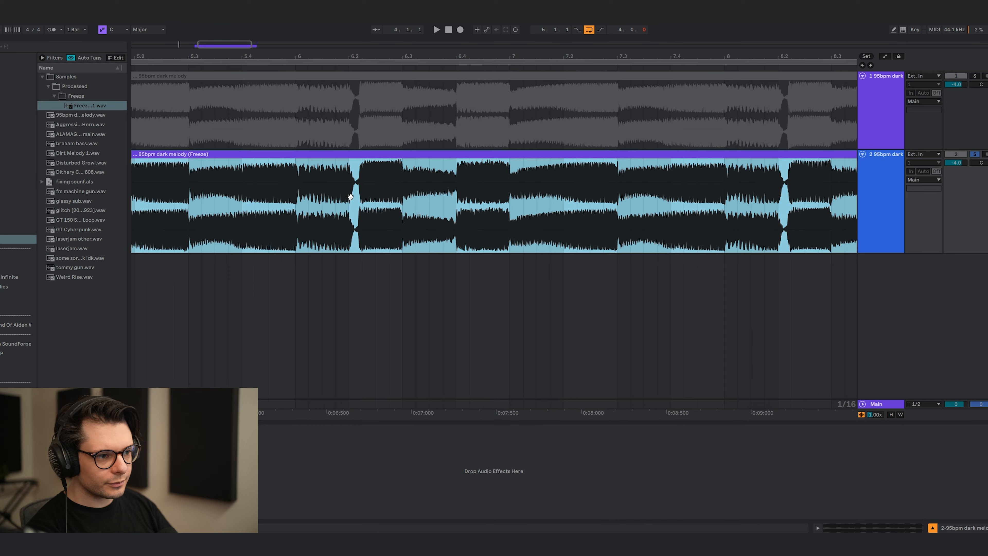
{"action": "scroll", "coordinate": [351, 197], "scroll_direction": "down", "scroll_amount": 5}
{"action": "left_click_drag", "start_coordinate": [531, 207], "coordinate": [505, 207]}
{"action": "left_click", "coordinate": [42, 77]}
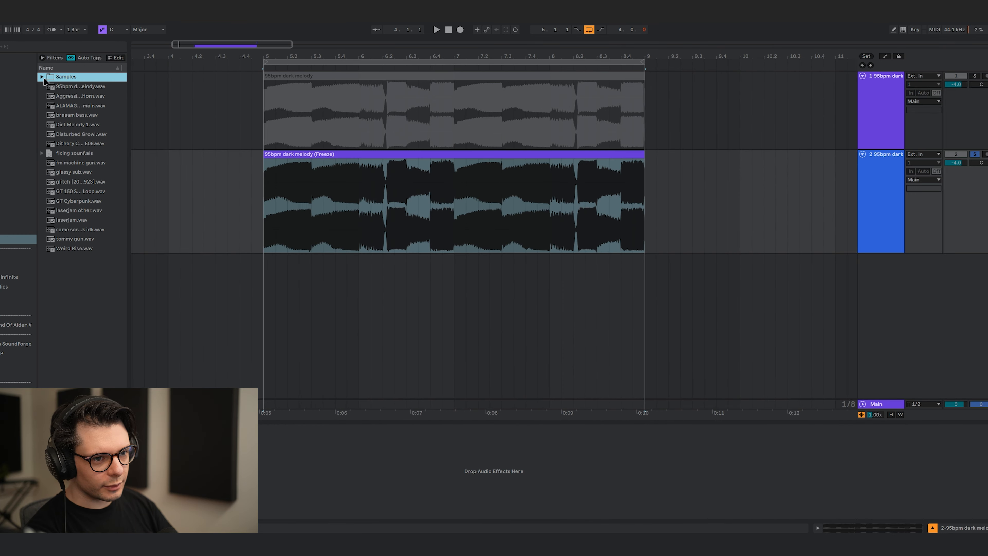
{"action": "left_click", "coordinate": [437, 173]}
{"action": "left_click", "coordinate": [418, 154]}
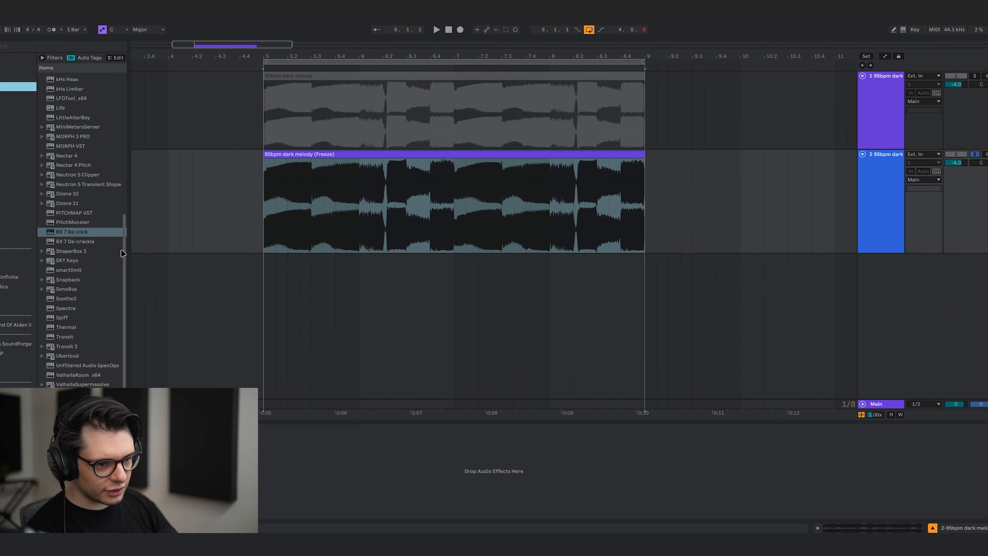
{"action": "left_click_drag", "start_coordinate": [63, 318], "coordinate": [399, 168]}
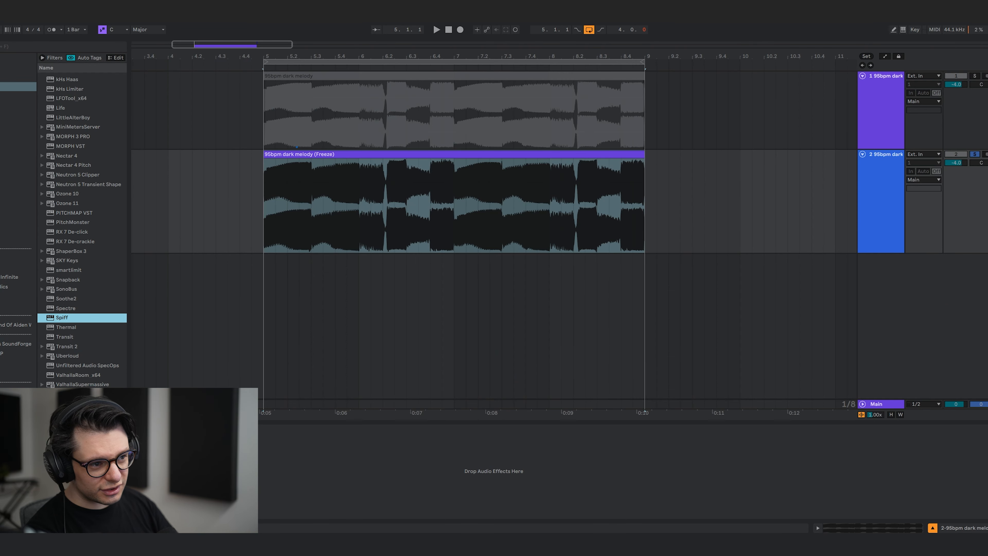
{"action": "left_click", "coordinate": [299, 176]}
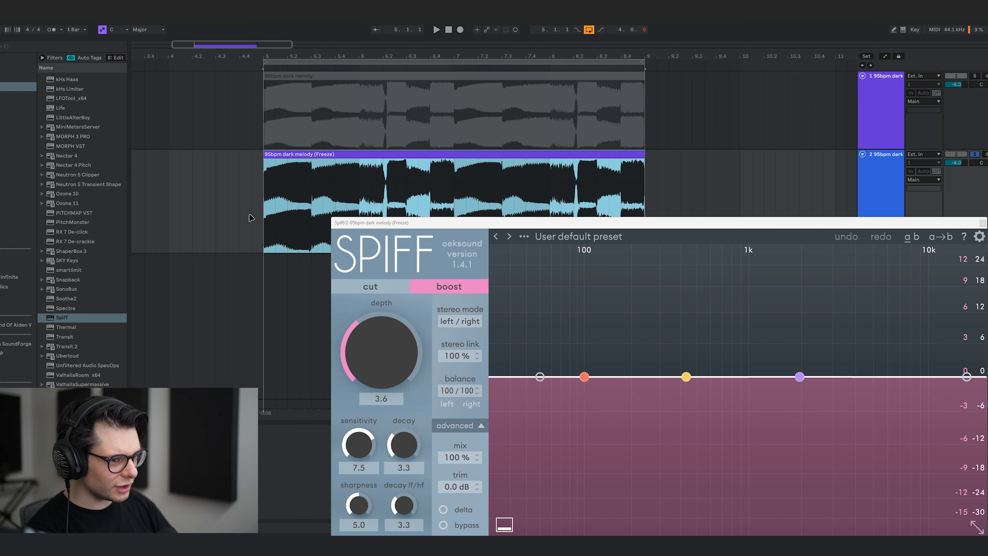
{"action": "left_click", "coordinate": [266, 215]}
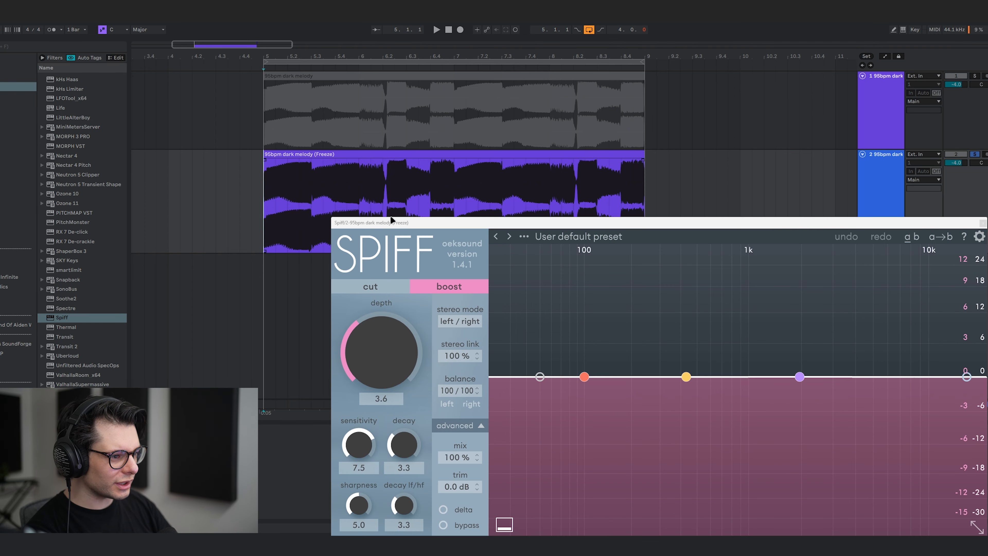
{"action": "scroll", "coordinate": [262, 235], "scroll_direction": "down", "scroll_amount": 4}
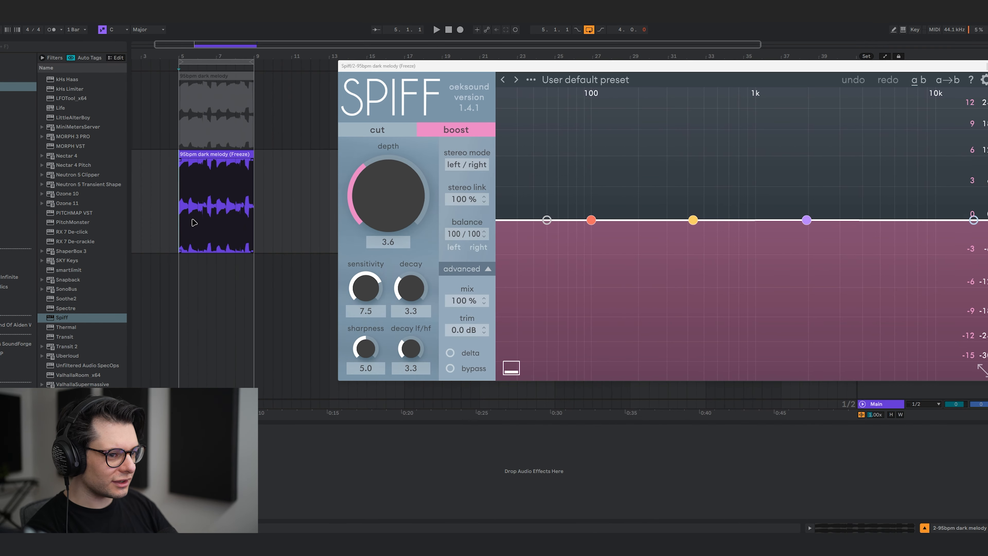
{"action": "scroll", "coordinate": [191, 222], "scroll_direction": "up", "scroll_amount": 4}
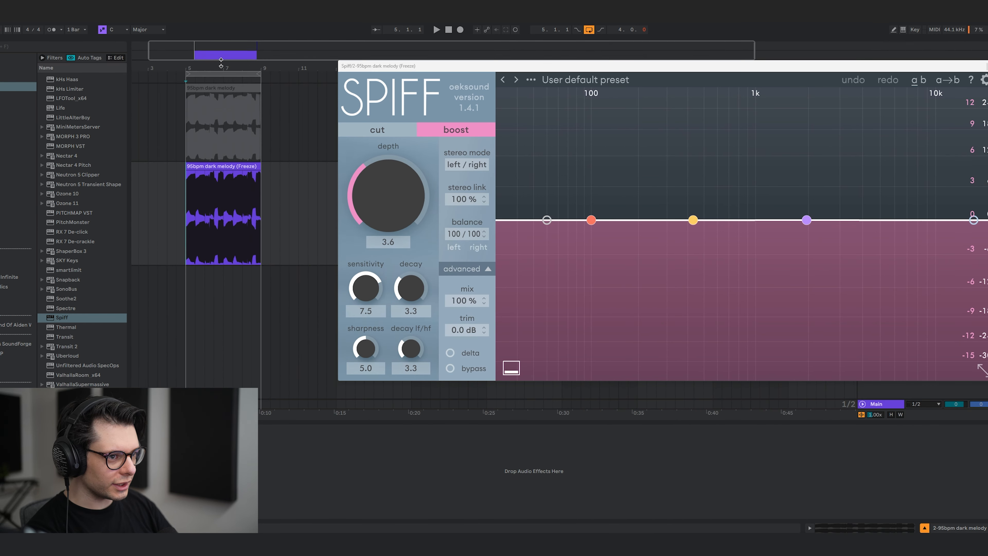
{"action": "mouse_move", "coordinate": [223, 61]}
{"action": "left_mouse_down"}
{"action": "mouse_move", "coordinate": [229, 50]}
{"action": "mouse_move", "coordinate": [229, 59]}
{"action": "left_mouse_up"}
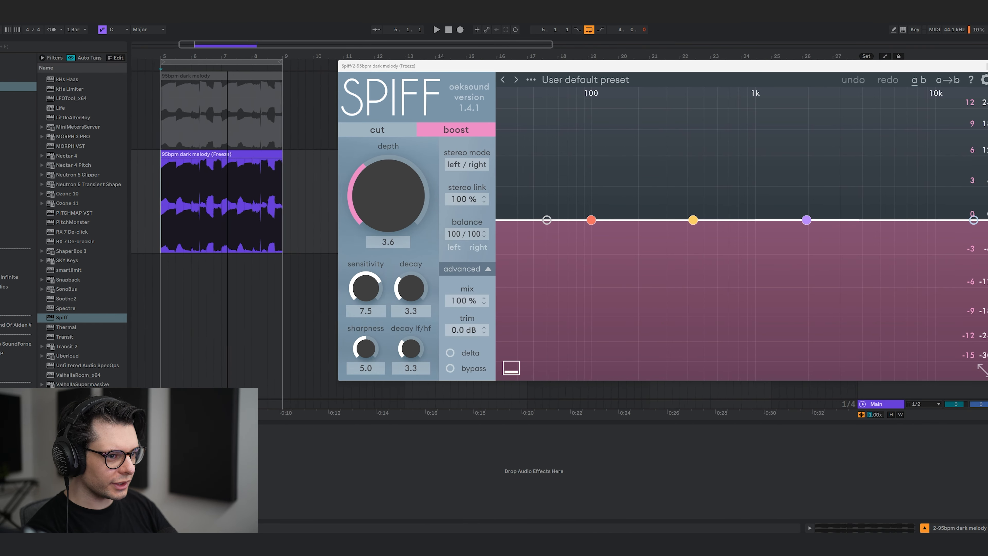
{"action": "double_click", "coordinate": [299, 424]}
{"action": "left_click_drag", "start_coordinate": [216, 48], "coordinate": [216, 57]}
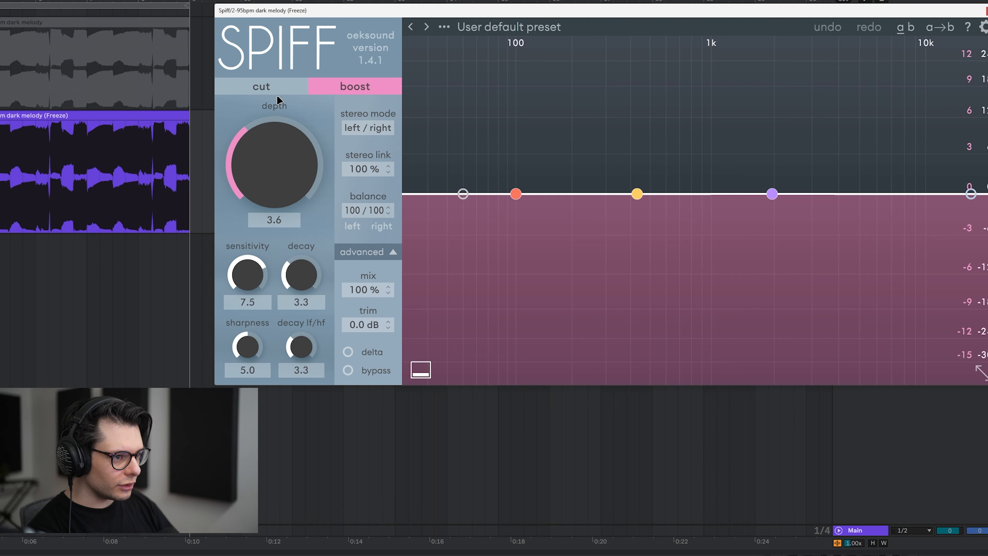
Switch Spiff to cut mode with delta on, and set depth to 9.0, sharpness to 6.5 and sensitivity to 8.7 during playback
{"action": "left_click", "coordinate": [276, 89]}
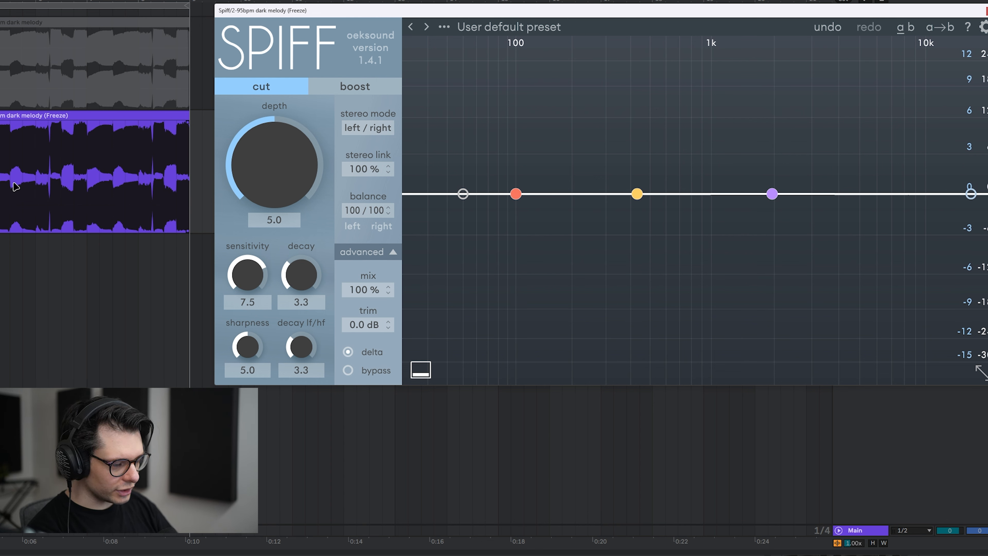
{"action": "left_click_drag", "start_coordinate": [274, 165], "coordinate": [276, 137]}
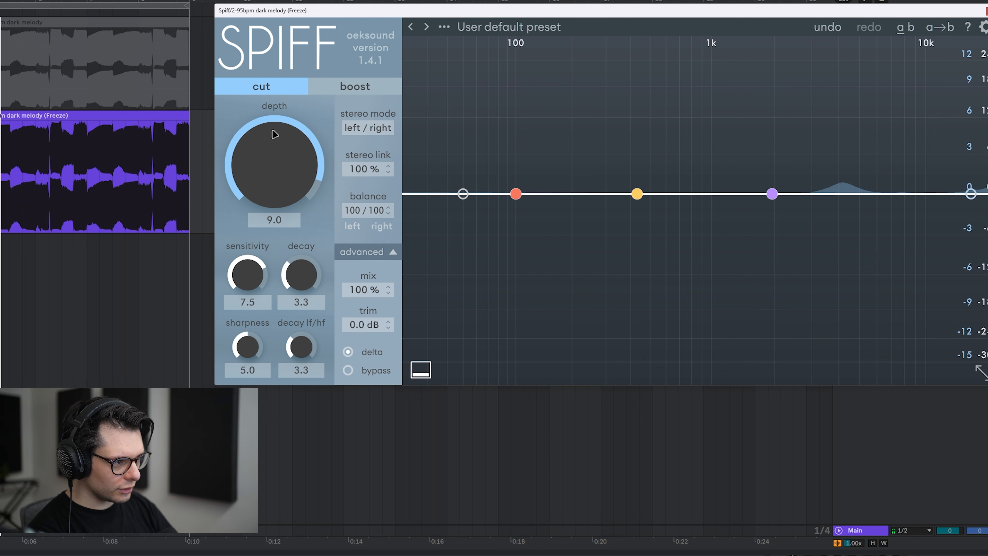
{"action": "left_click_drag", "start_coordinate": [251, 357], "coordinate": [249, 336]}
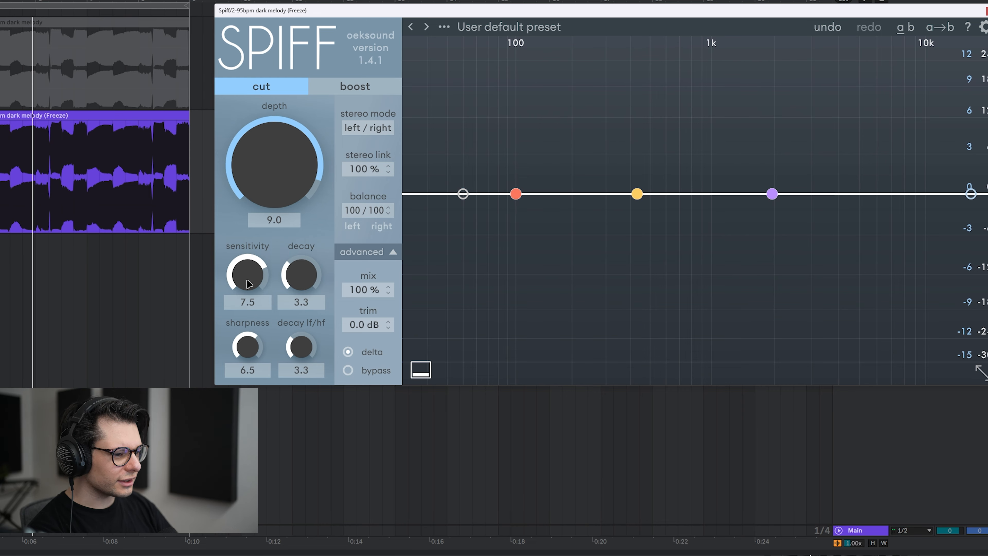
{"action": "left_click_drag", "start_coordinate": [249, 284], "coordinate": [249, 265]}
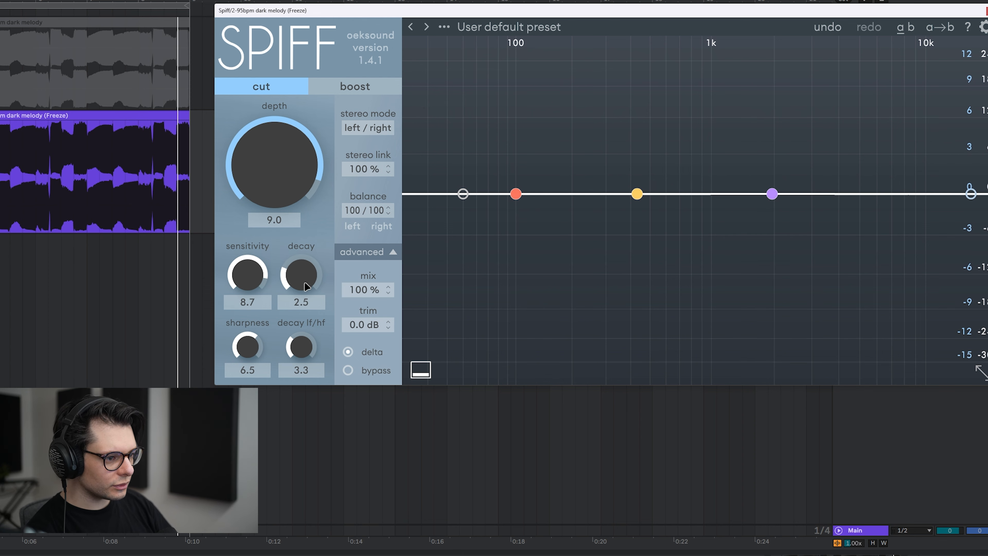
Set the decay to 3.3 and try decay lf/hf at 1.0 while playing the clip
{"action": "key", "text": "space"}
{"action": "mouse_move", "coordinate": [307, 286]}
{"action": "left_mouse_down"}
{"action": "mouse_move", "coordinate": [300, 243]}
{"action": "mouse_move", "coordinate": [301, 280]}
{"action": "left_mouse_up"}
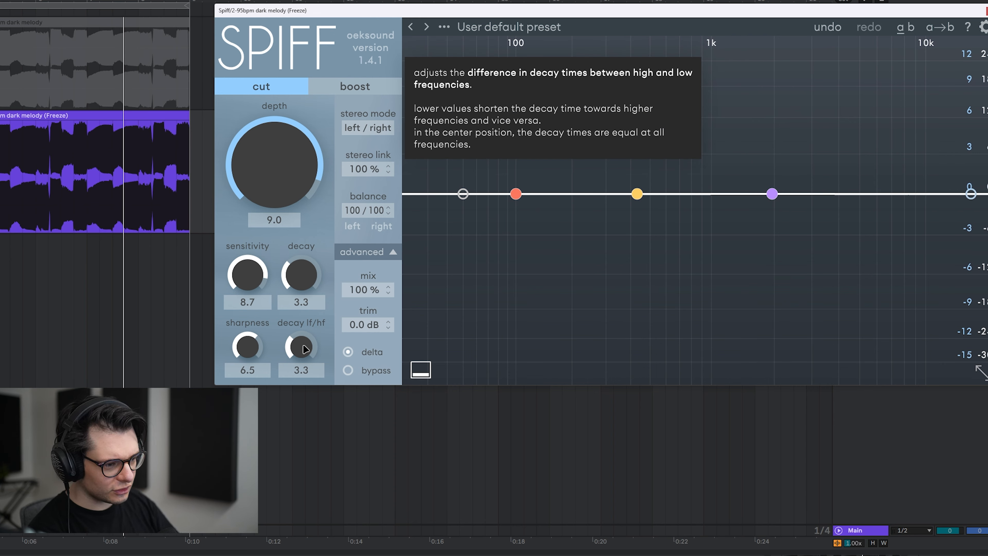
{"action": "key", "text": "space"}
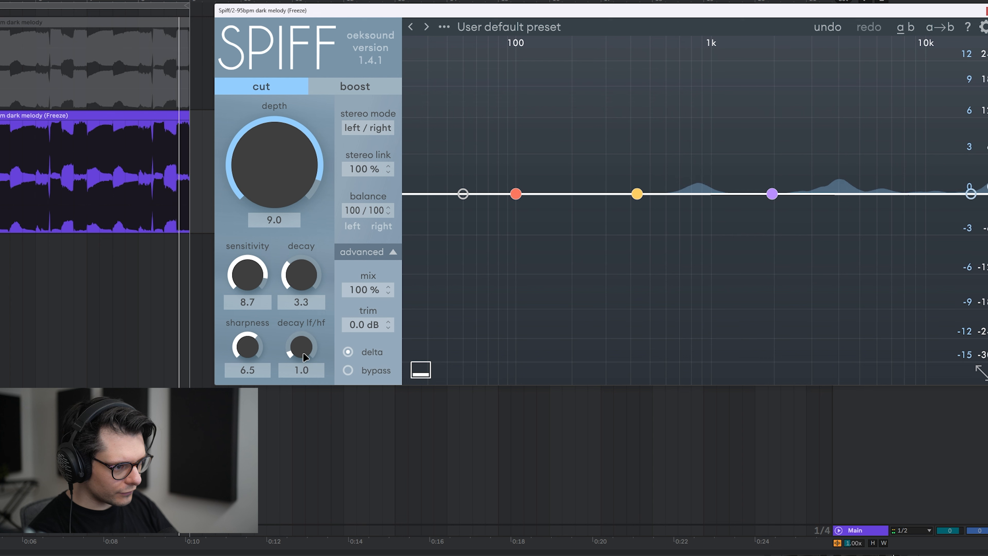
Expand Spiff's advanced settings, compare the minimum and linear phase modes, and choose linear
{"action": "left_click", "coordinate": [370, 256]}
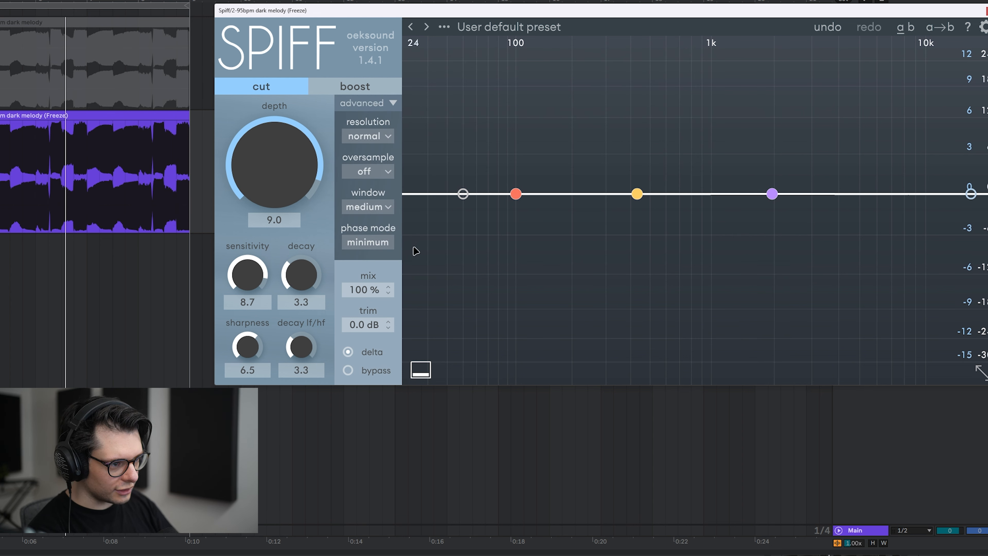
{"action": "mouse_move", "coordinate": [375, 243]}
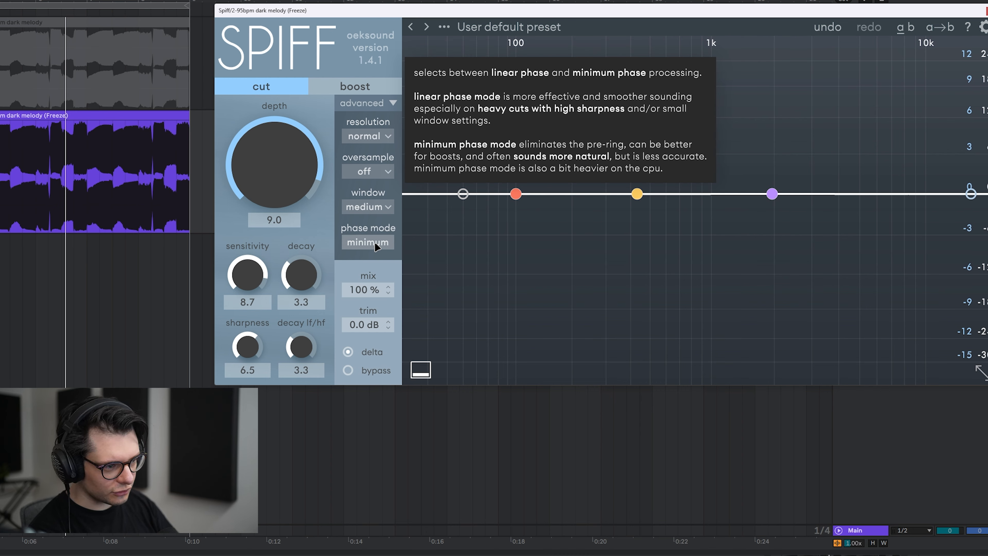
{"action": "left_click", "coordinate": [374, 242]}
{"action": "left_click", "coordinate": [374, 242]}
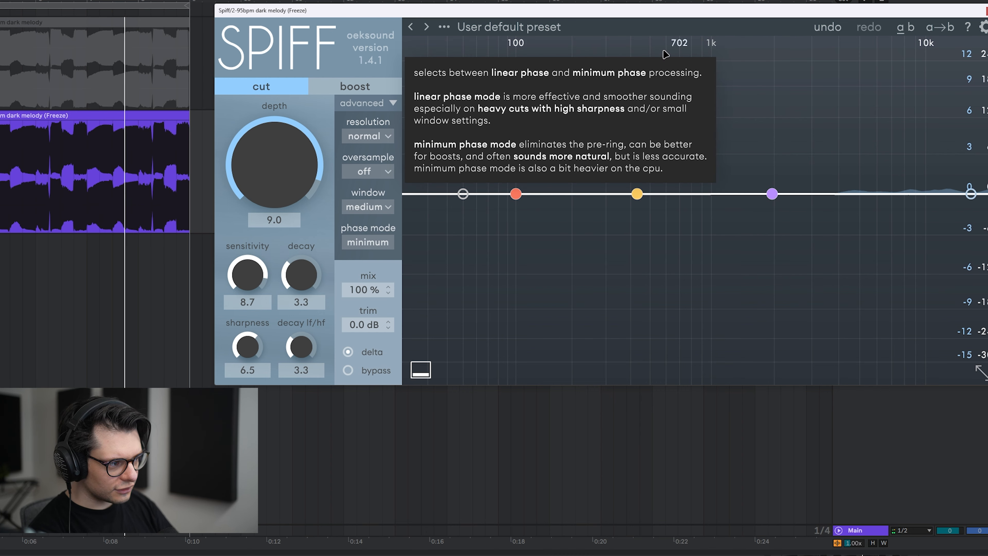
{"action": "left_click", "coordinate": [375, 242]}
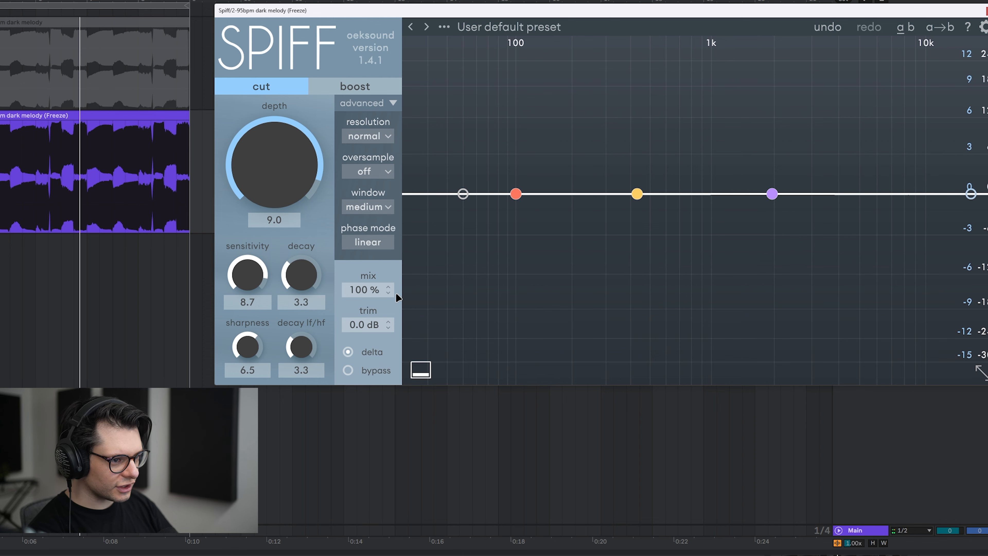
Raise the depth to 10.0, compare the short and long window settings during playback, and choose the long window
{"action": "mouse_move", "coordinate": [368, 207]}
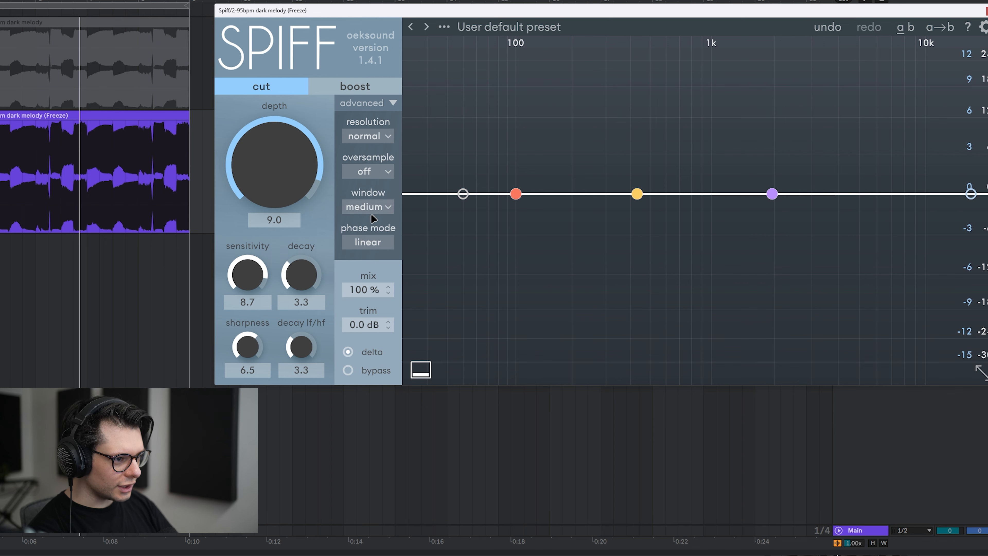
{"action": "left_click", "coordinate": [366, 250]}
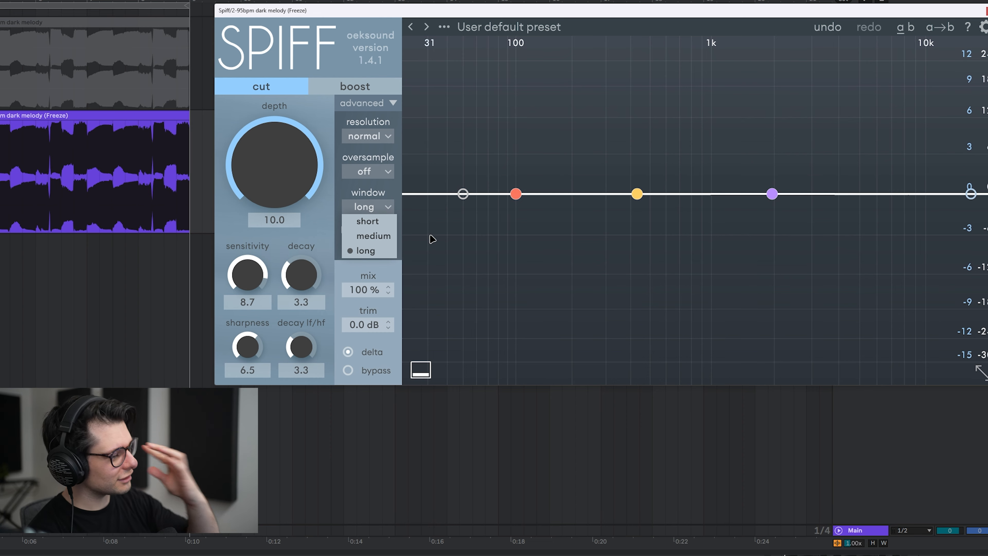
{"action": "left_click", "coordinate": [372, 221]}
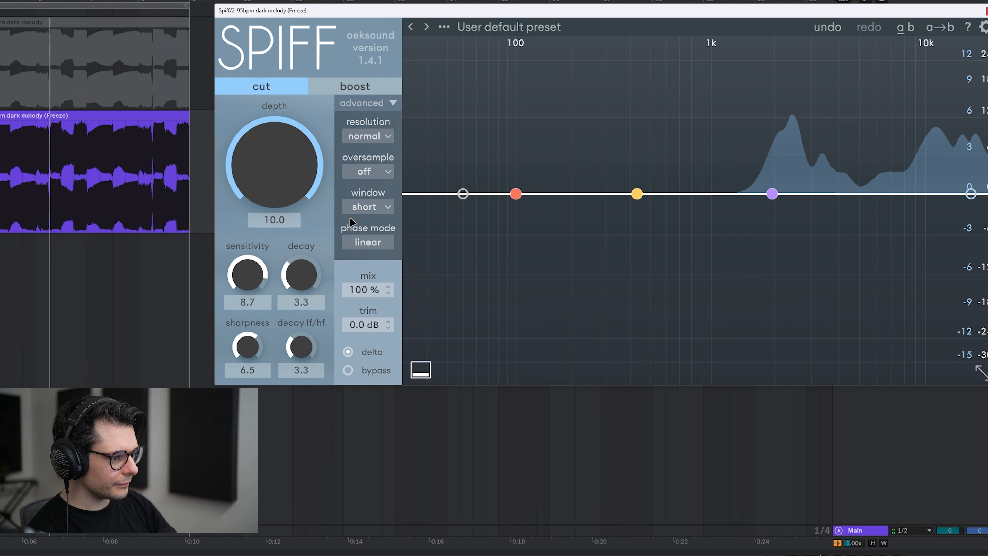
{"action": "left_click", "coordinate": [365, 207]}
{"action": "left_click", "coordinate": [369, 251]}
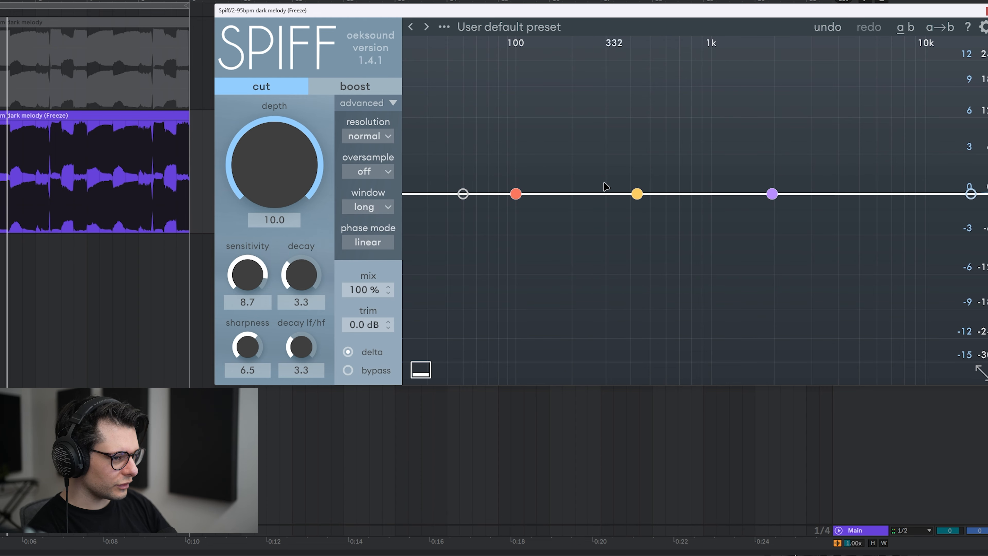
{"action": "left_click", "coordinate": [366, 207]}
{"action": "left_click", "coordinate": [368, 239]}
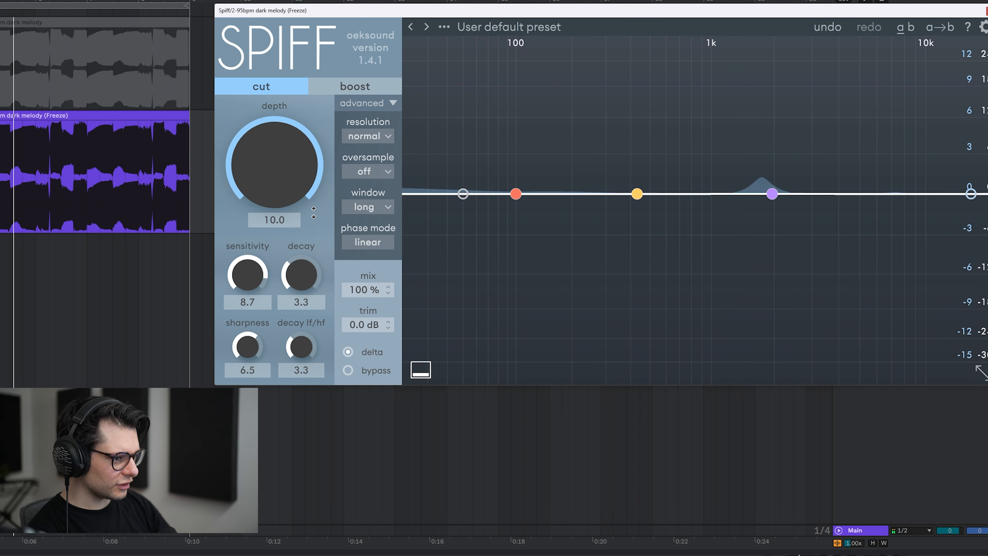
Turn off delta and set depth, sensitivity and sharpness to 10.0
{"action": "left_click", "coordinate": [347, 351]}
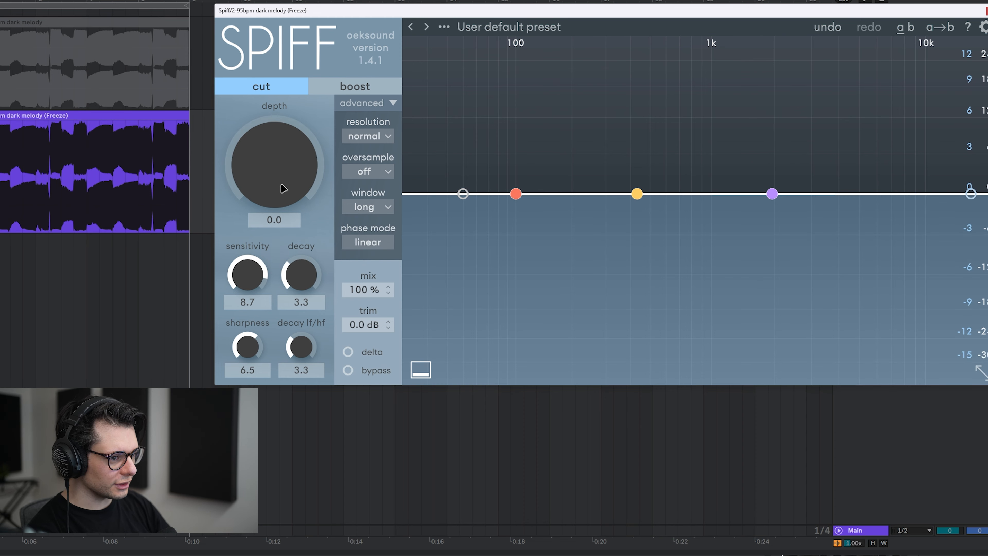
{"action": "left_click_drag", "start_coordinate": [271, 183], "coordinate": [249, 172]}
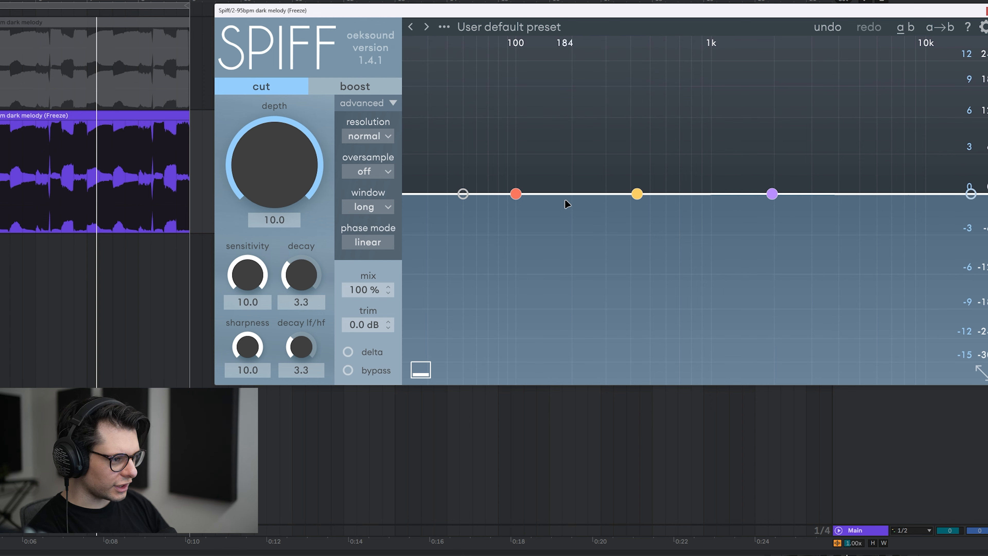
Raise band 1 to 18 dB at about 115 Hz with a q of 0.1, and bypass Spiff to compare
{"action": "left_click_drag", "start_coordinate": [516, 196], "coordinate": [528, 55]}
{"action": "left_click", "coordinate": [376, 370]}
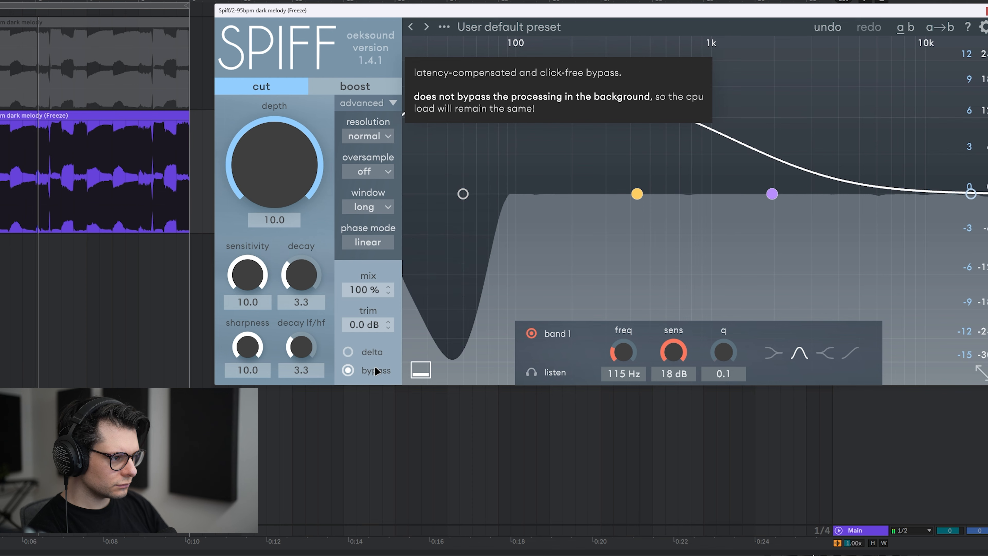
Re-enable Spiff's processing, bounce the treated loop and move the bounced copy to start at bar 9
{"action": "left_click", "coordinate": [375, 370]}
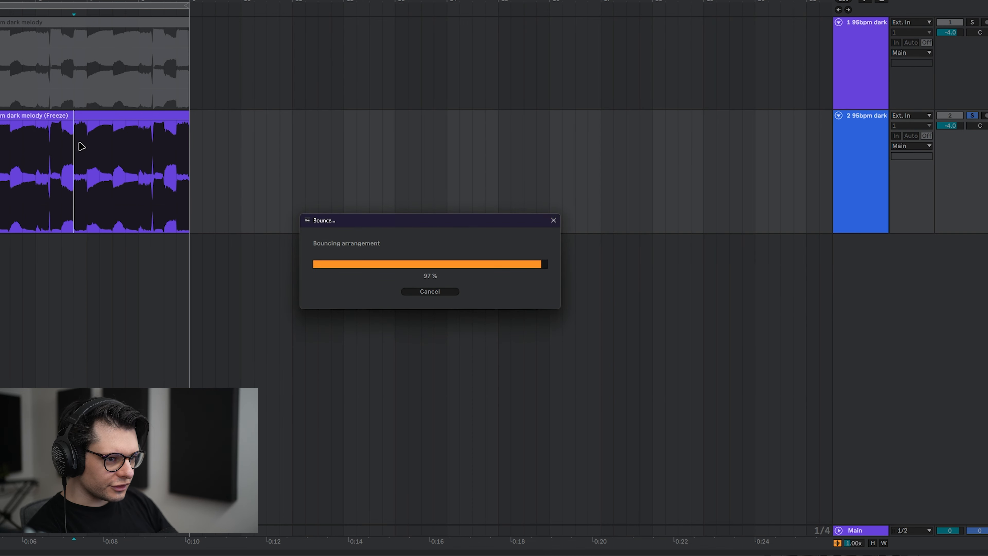
{"action": "left_click_drag", "start_coordinate": [53, 128], "coordinate": [337, 128]}
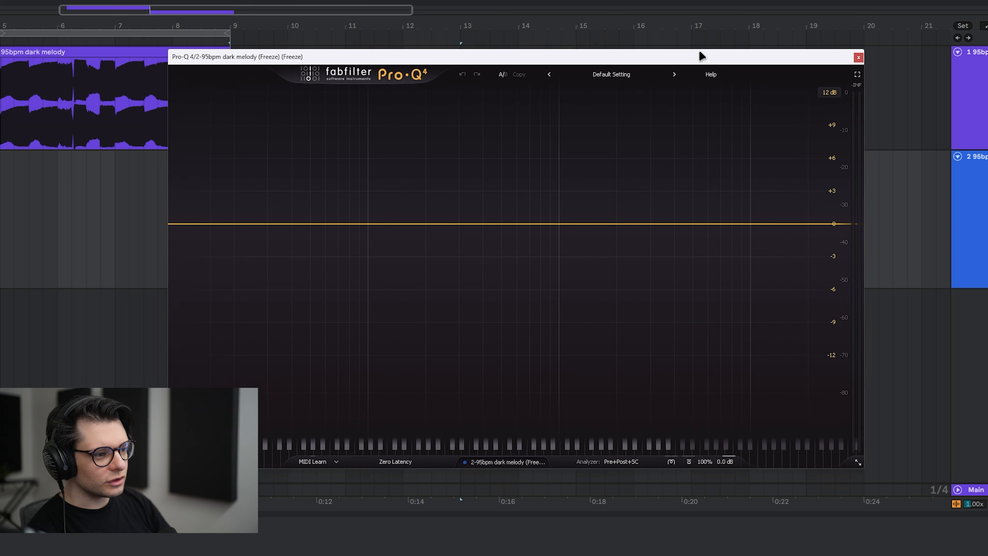
Load Pro-Q 4 on the second track and place its window clear of the bounced clip at bar 9
{"action": "left_click_drag", "start_coordinate": [699, 54], "coordinate": [682, 60]}
{"action": "left_click_drag", "start_coordinate": [215, 27], "coordinate": [2, 28]}
{"action": "left_click_drag", "start_coordinate": [256, 61], "coordinate": [482, 66]}
{"action": "scroll", "coordinate": [24, 229], "scroll_direction": "left", "scroll_amount": 2}
{"action": "left_click", "coordinate": [24, 228]}
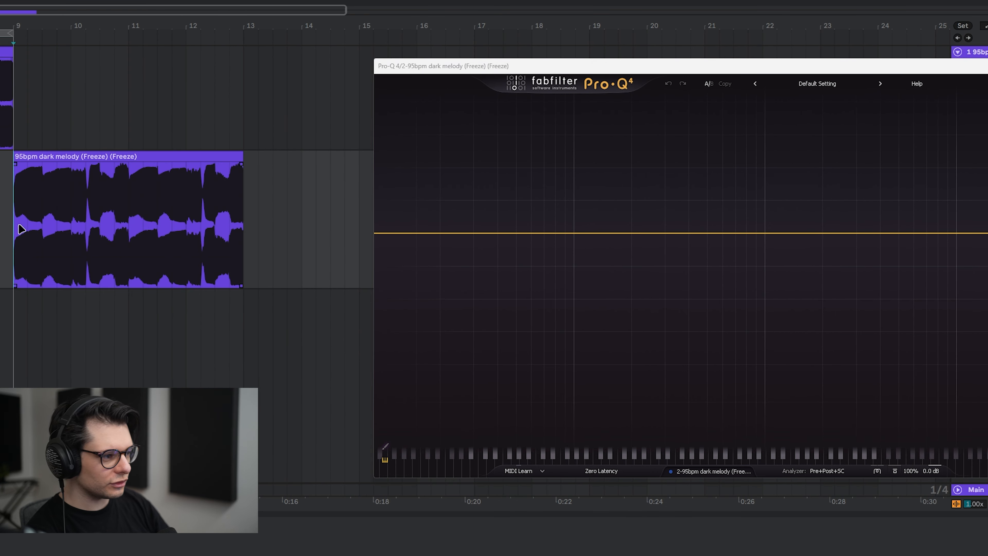
{"action": "left_click_drag", "start_coordinate": [620, 63], "coordinate": [521, 44]}
{"action": "scroll", "coordinate": [142, 217], "scroll_direction": "right", "scroll_amount": 3}
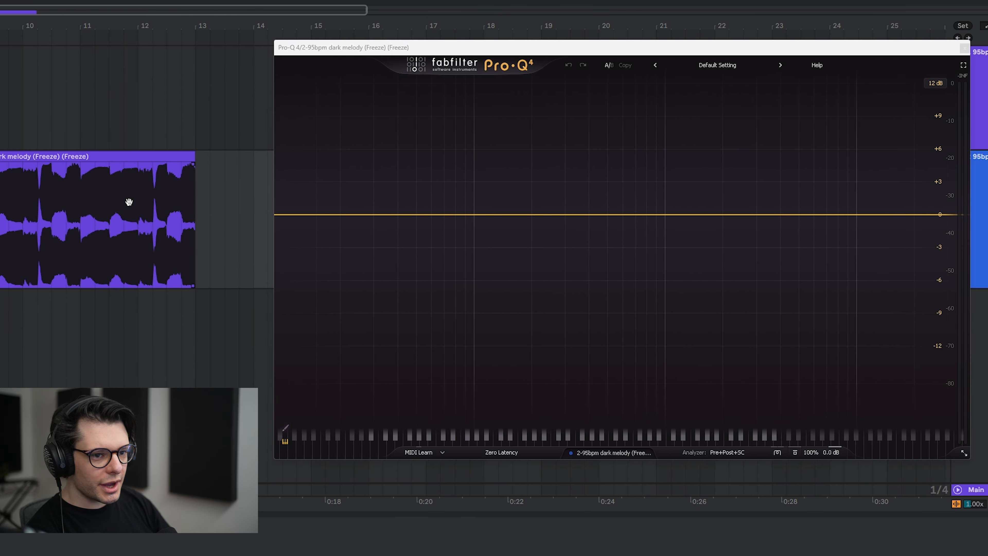
Loop the bounced clip's range ending at bar 13 and play it back
{"action": "left_click_drag", "start_coordinate": [131, 199], "coordinate": [0, 189]}
{"action": "scroll", "coordinate": [27, 220], "scroll_direction": "up", "scroll_amount": 3}
{"action": "scroll", "coordinate": [8, 218], "scroll_direction": "down", "scroll_amount": 3}
{"action": "scroll", "coordinate": [4, 214], "scroll_direction": "up", "scroll_amount": 4}
{"action": "scroll", "coordinate": [0, 189], "scroll_direction": "down", "scroll_amount": 1}
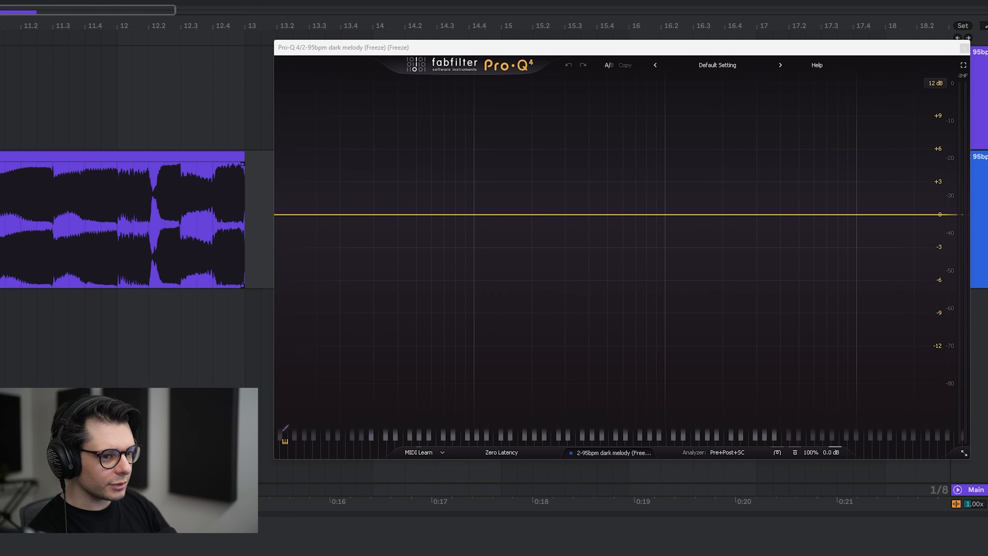
{"action": "left_click_drag", "start_coordinate": [20, 28], "coordinate": [11, 44]}
{"action": "left_click_drag", "start_coordinate": [0, 173], "coordinate": [1, 172]}
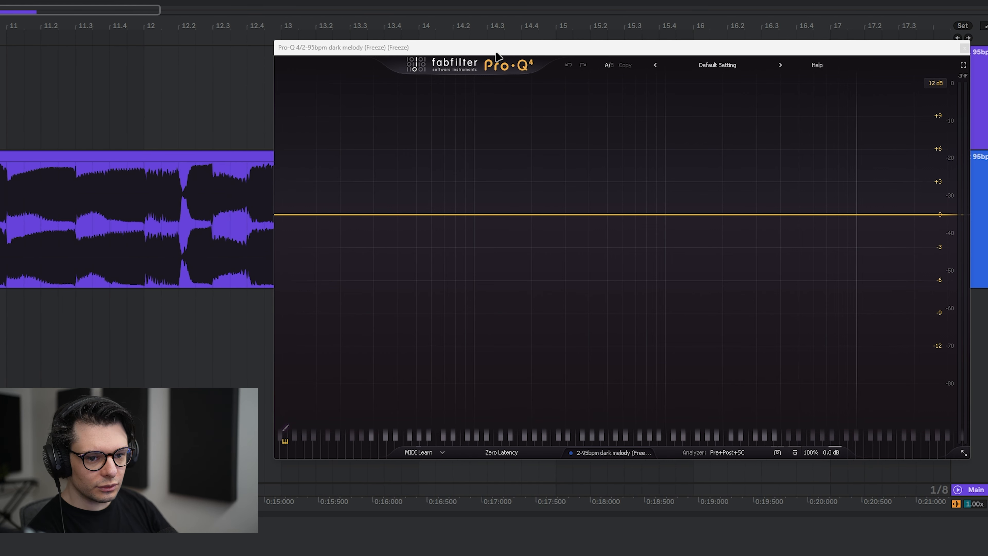
{"action": "left_click_drag", "start_coordinate": [497, 56], "coordinate": [553, 60]}
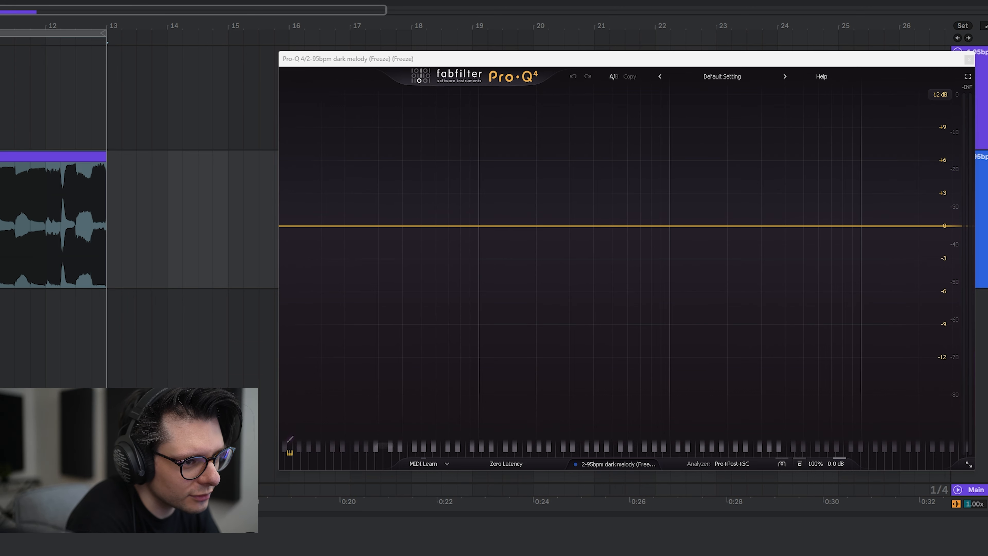
{"action": "scroll", "coordinate": [139, 218], "scroll_direction": "up", "scroll_amount": 4}
{"action": "scroll", "coordinate": [140, 218], "scroll_direction": "right", "scroll_amount": 3}
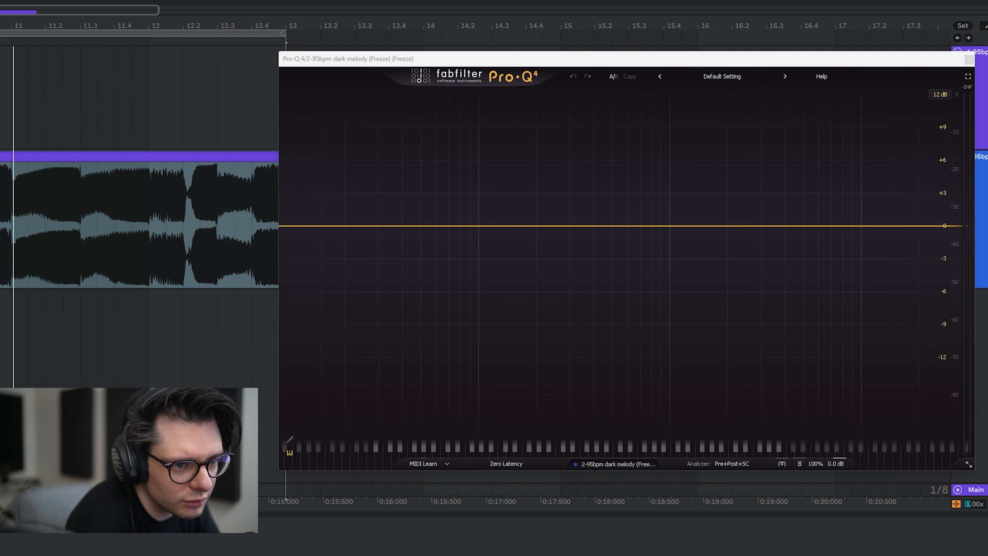
{"action": "scroll", "coordinate": [139, 218], "scroll_direction": "right", "scroll_amount": 1}
{"action": "left_click", "coordinate": [140, 218]}
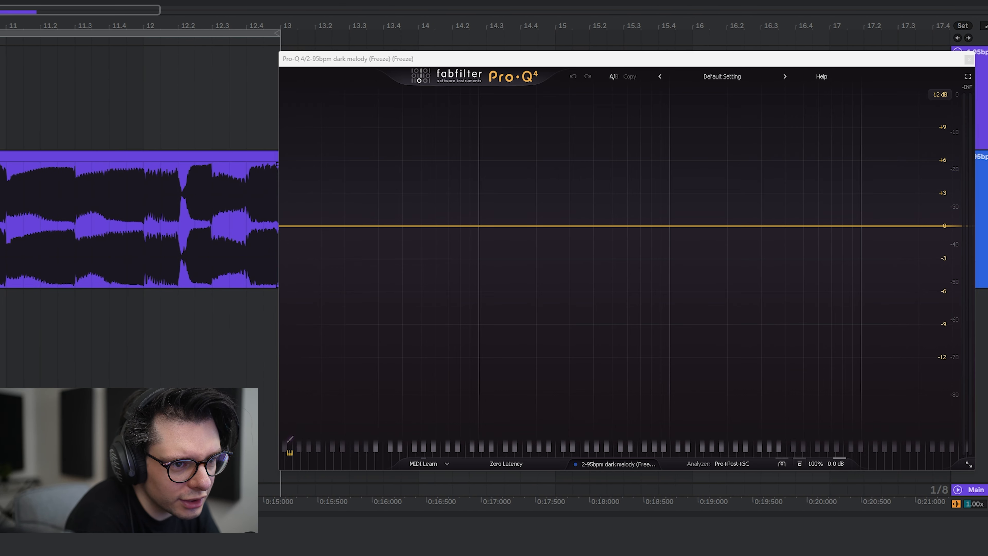
Create a narrow bell in Pro-Q 4, sweep for resonances, and cut 3.73 dB at 1494.7 Hz with a Q of 20.61
{"action": "left_click_drag", "start_coordinate": [468, 225], "coordinate": [445, 220]}
{"action": "scroll", "coordinate": [450, 213], "scroll_direction": "up", "scroll_amount": 8}
{"action": "left_click_drag", "start_coordinate": [638, 231], "coordinate": [760, 241]}
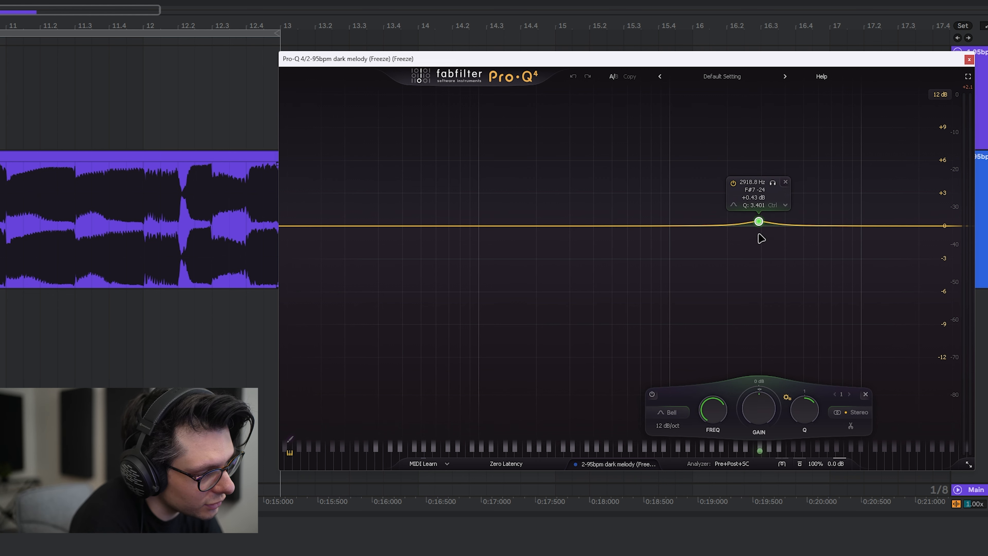
{"action": "left_click_drag", "start_coordinate": [762, 239], "coordinate": [705, 210]}
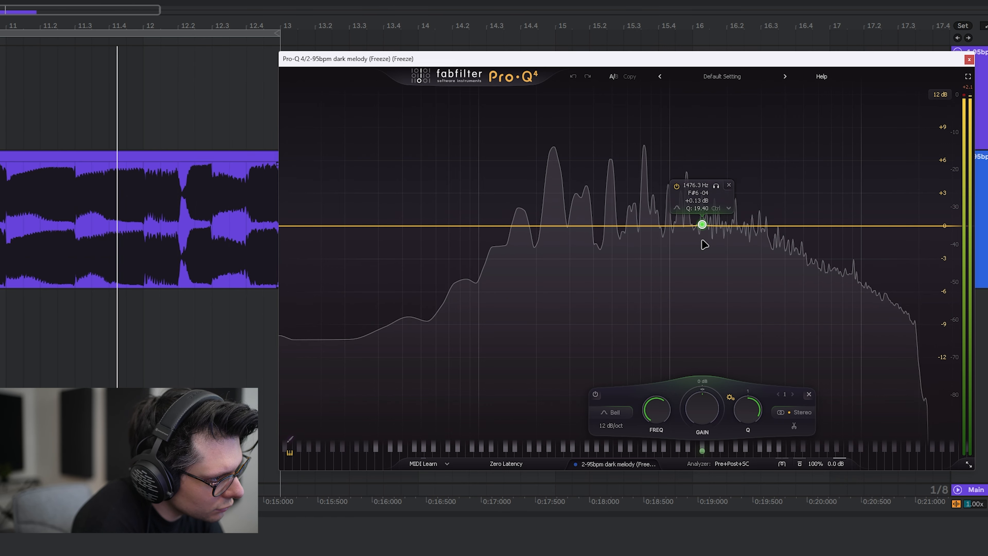
{"action": "left_click_drag", "start_coordinate": [704, 245], "coordinate": [705, 286]}
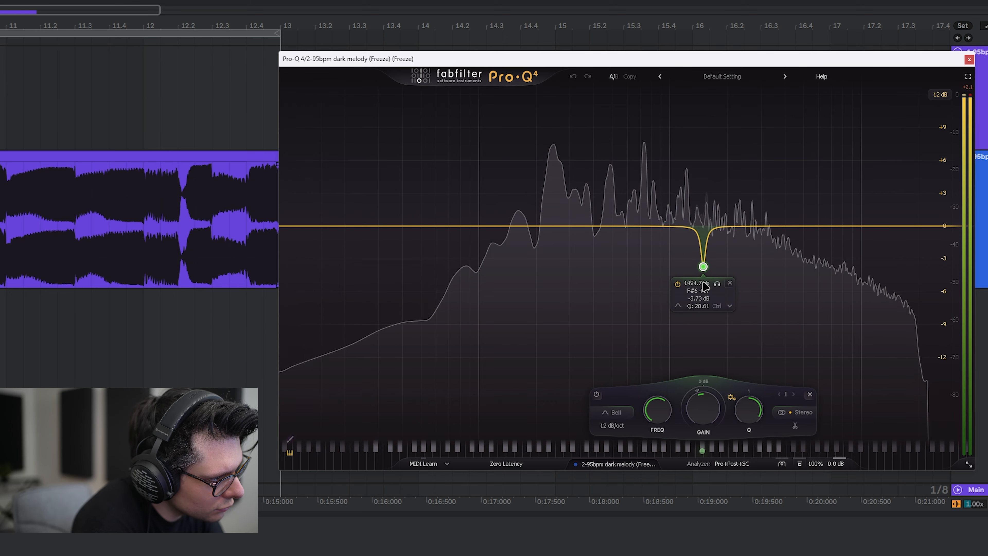
Add a narrow 4.85 dB cut at 1225.8 Hz with a Q of 17.88, and place a third bell at 1069.6 Hz
{"action": "scroll", "coordinate": [680, 169], "scroll_direction": "up", "scroll_amount": 10}
{"action": "left_click_drag", "start_coordinate": [679, 225], "coordinate": [688, 279]}
{"action": "scroll", "coordinate": [688, 267], "scroll_direction": "up", "scroll_amount": 4}
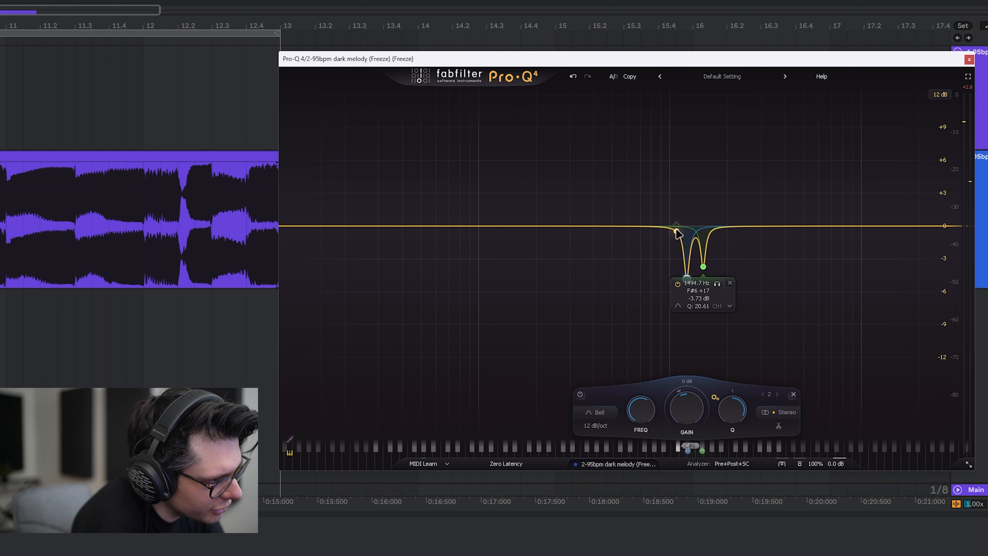
{"action": "double_click", "coordinate": [680, 200]}
{"action": "mouse_move", "coordinate": [681, 207]}
{"action": "left_mouse_down"}
{"action": "mouse_move", "coordinate": [678, 240]}
{"action": "mouse_move", "coordinate": [672, 224]}
{"action": "left_mouse_up"}
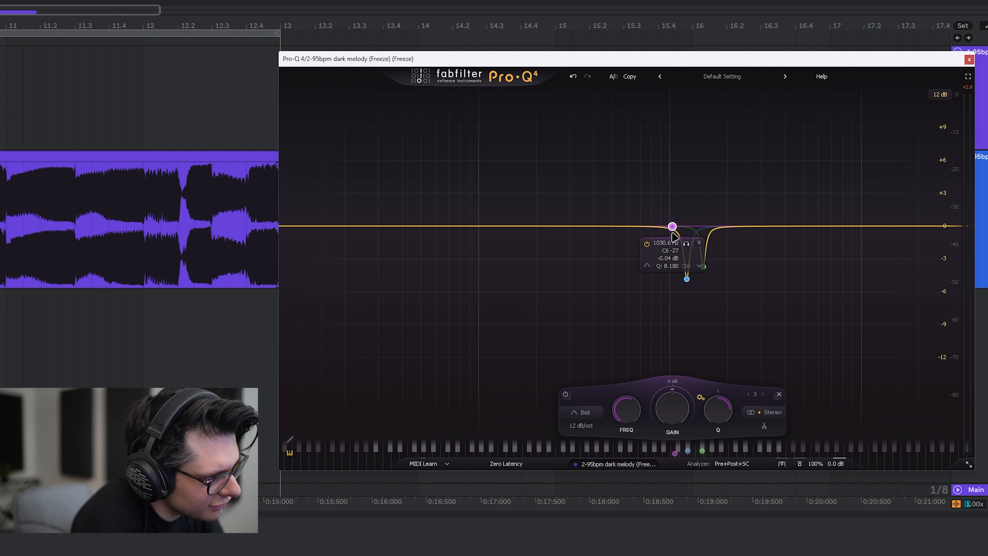
{"action": "left_click_drag", "start_coordinate": [674, 235], "coordinate": [677, 235]}
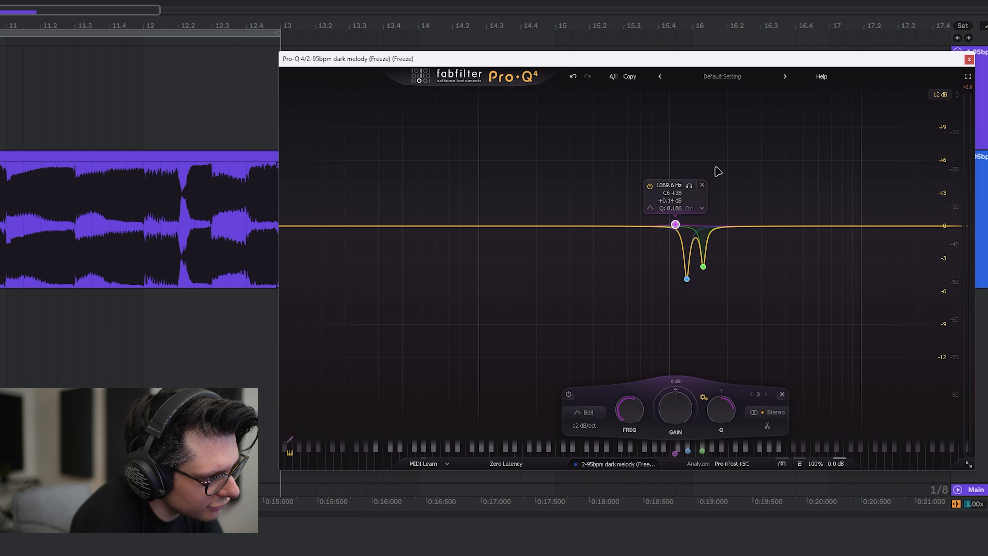
Try a much deeper cut on the 1225.8 Hz band, undo it, and settle its gain at about -5.5 dB
{"action": "left_click_drag", "start_coordinate": [687, 280], "coordinate": [687, 325]}
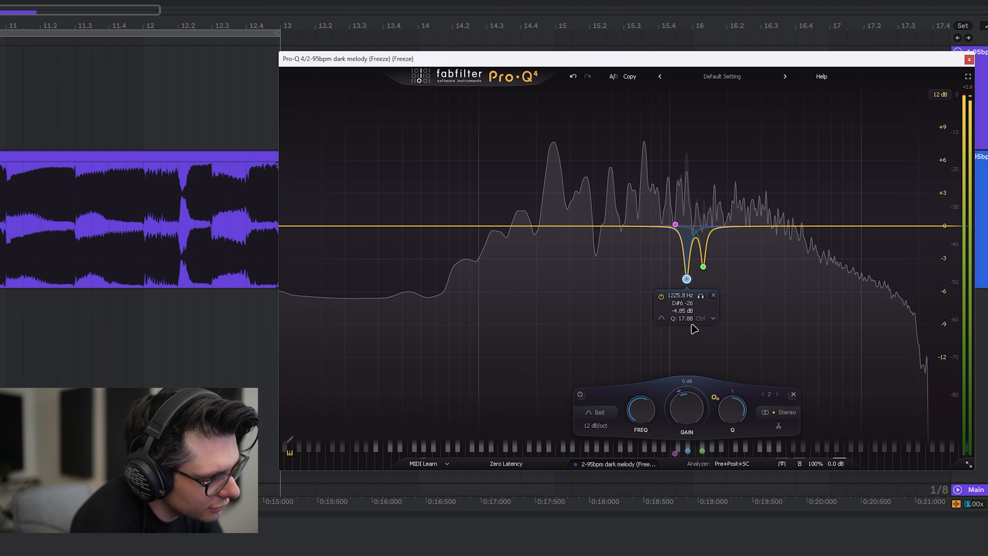
{"action": "left_click_drag", "start_coordinate": [700, 422], "coordinate": [699, 449]}
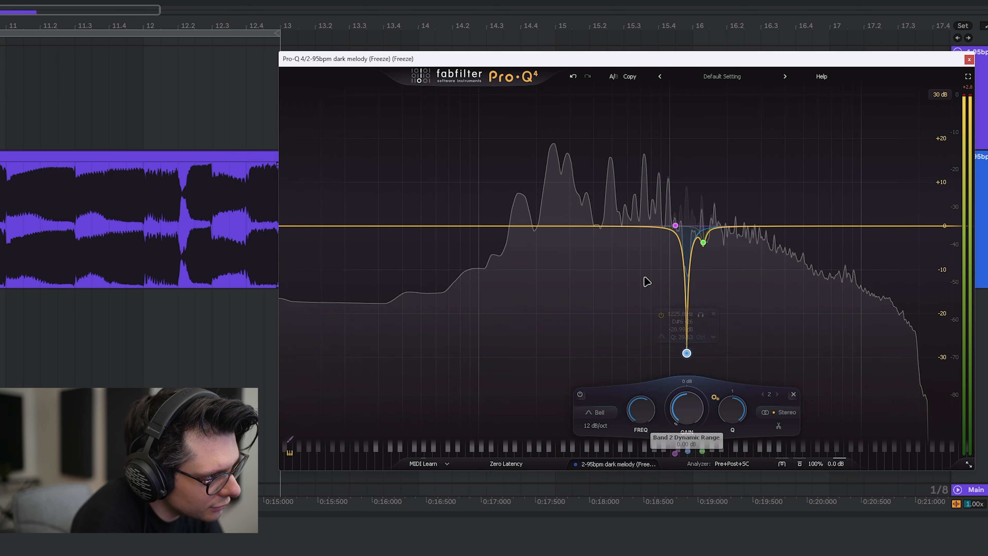
{"action": "left_click", "coordinate": [575, 77]}
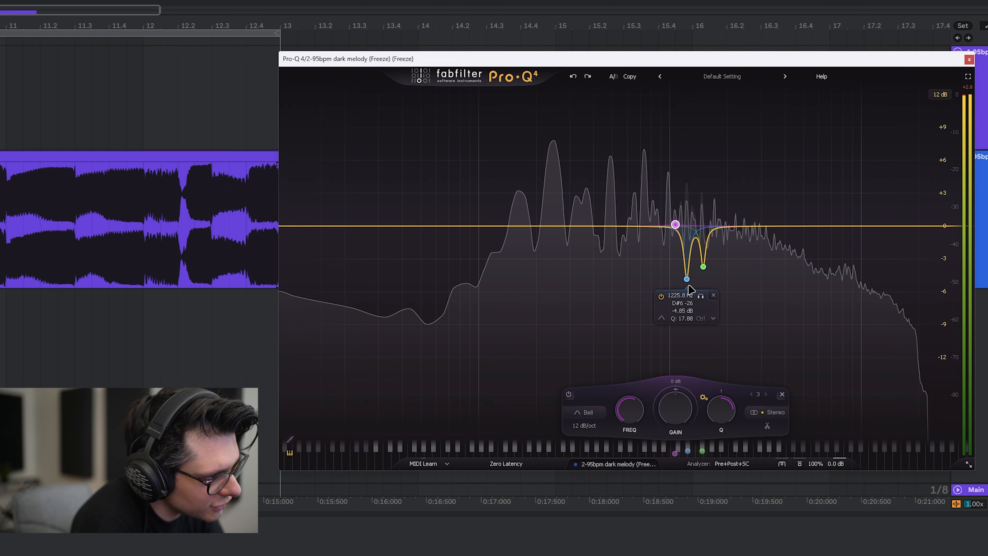
{"action": "left_click_drag", "start_coordinate": [687, 288], "coordinate": [689, 289]}
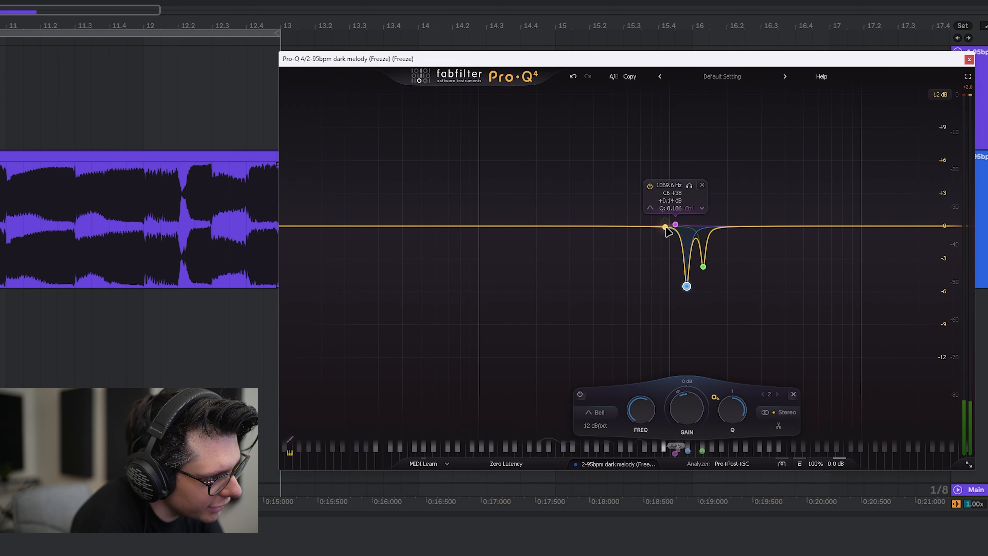
Turn band 3 into a narrow cut of about 5 dB just below the 1494.7 Hz band, and add a gentle 2 dB cut near 1 kHz
{"action": "left_click_drag", "start_coordinate": [675, 225], "coordinate": [669, 115]}
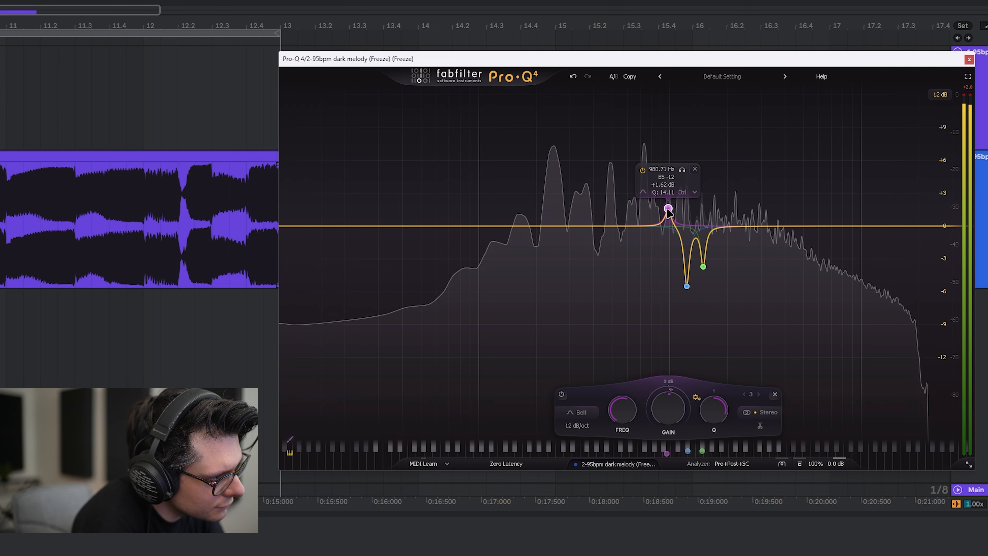
{"action": "left_click_drag", "start_coordinate": [668, 210], "coordinate": [699, 109]}
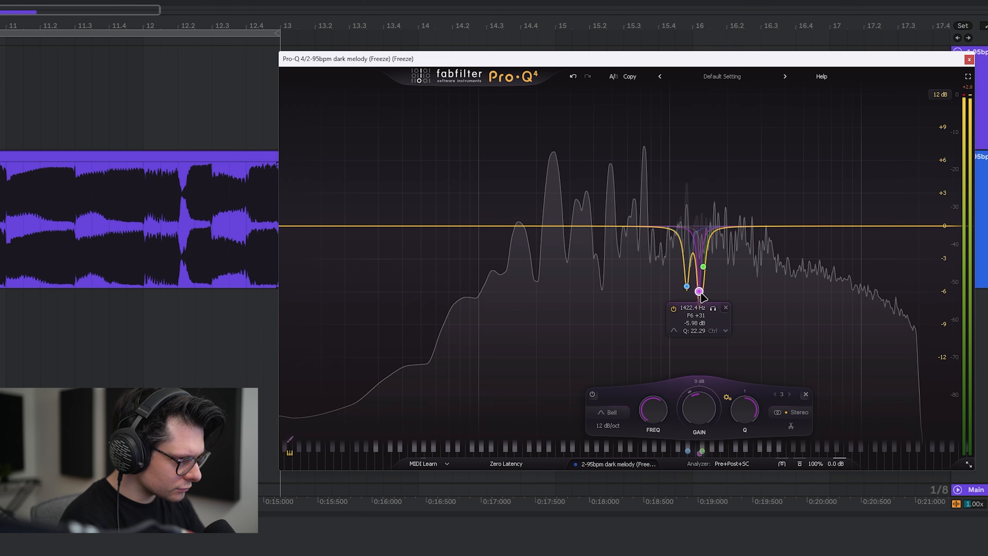
{"action": "mouse_move", "coordinate": [664, 226]}
{"action": "left_mouse_down"}
{"action": "mouse_move", "coordinate": [664, 139]}
{"action": "mouse_move", "coordinate": [666, 245]}
{"action": "left_mouse_up"}
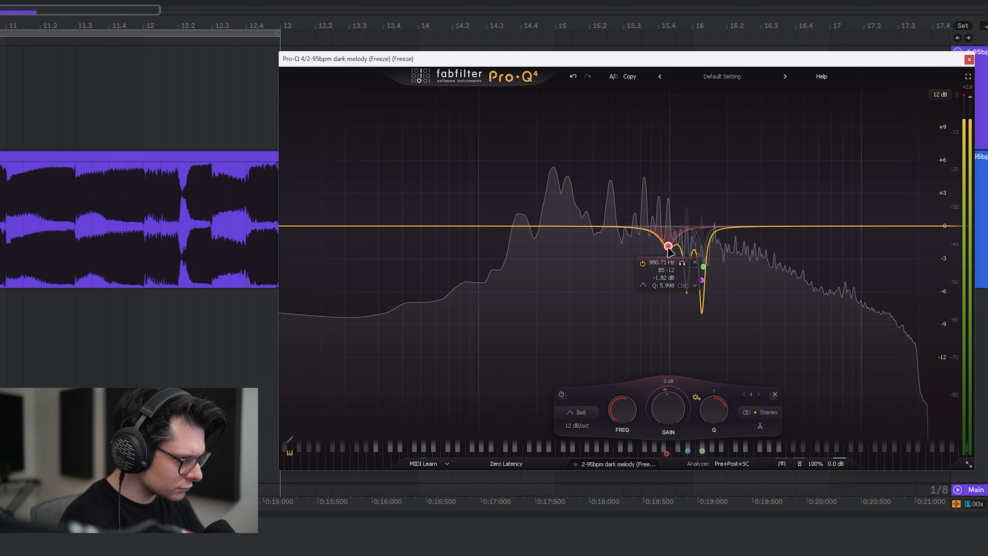
Sweep for more resonances and add narrow cuts of about 3 dB near 730 Hz and 4.66 dB near 490 Hz
{"action": "left_click_drag", "start_coordinate": [642, 226], "coordinate": [641, 113]}
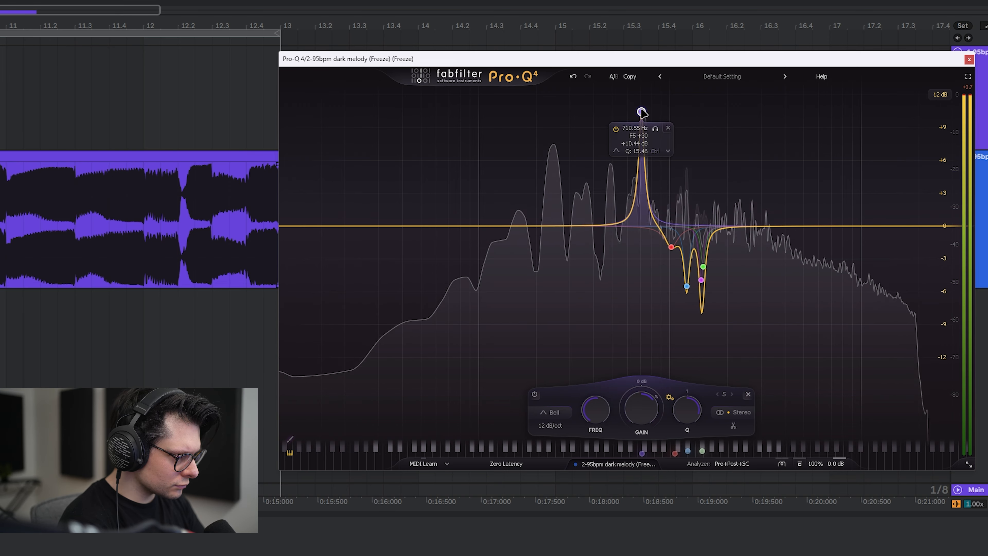
{"action": "left_click_drag", "start_coordinate": [644, 209], "coordinate": [645, 296]}
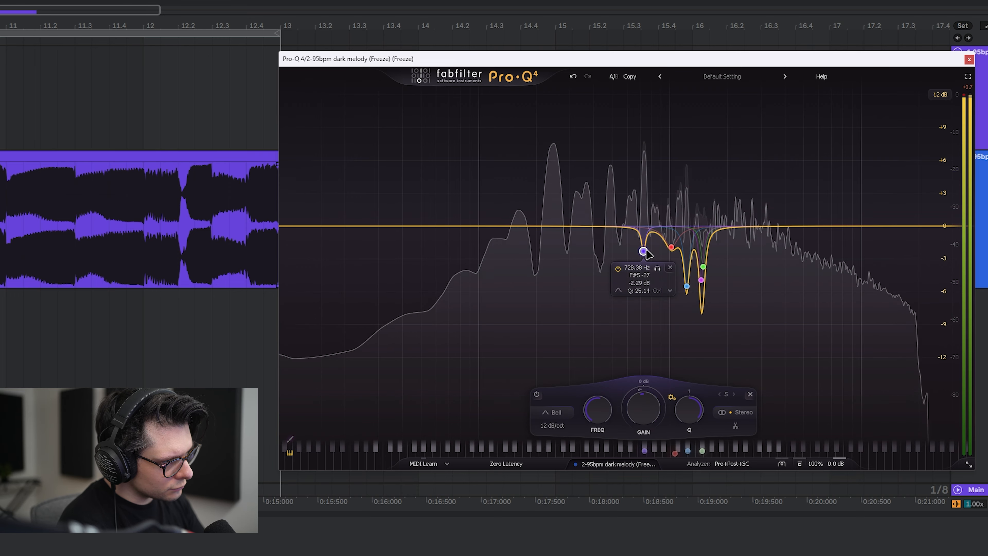
{"action": "left_click_drag", "start_coordinate": [635, 202], "coordinate": [609, 190]}
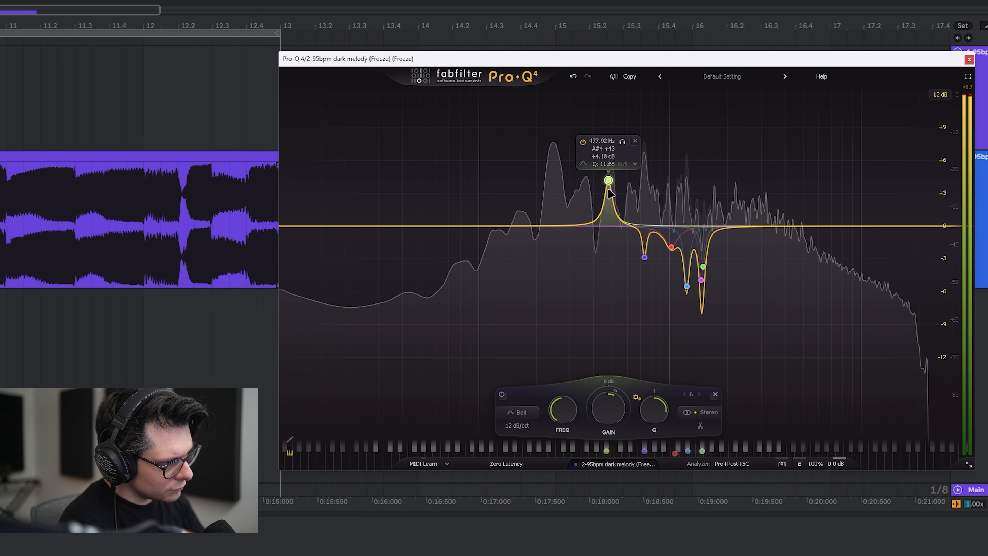
{"action": "left_click_drag", "start_coordinate": [614, 281], "coordinate": [613, 239]}
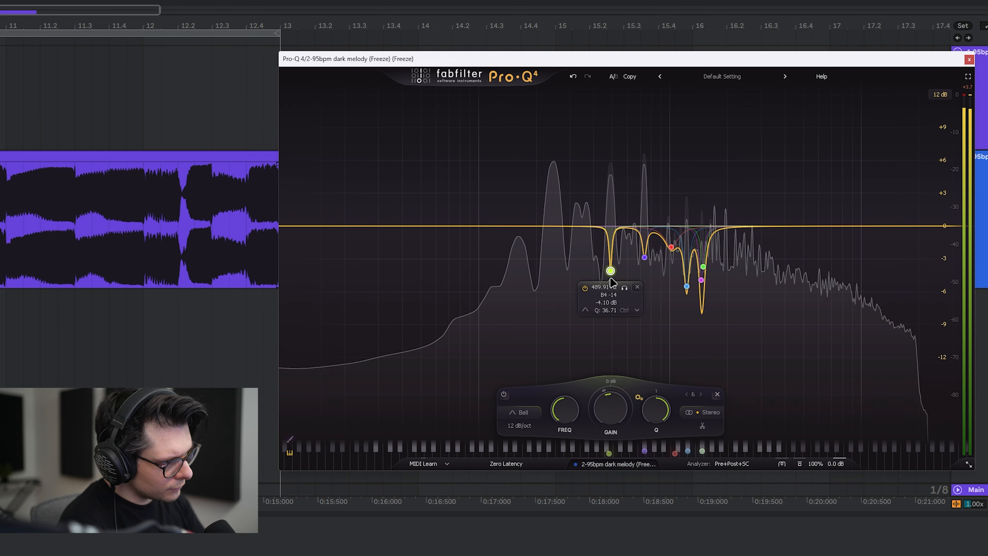
{"action": "left_click_drag", "start_coordinate": [611, 277], "coordinate": [610, 283]}
Add a seventh bell, find the resonance near 242 Hz, and cut it by about 5.5 dB with a Q of about 8.5
{"action": "mouse_move", "coordinate": [544, 229]}
{"action": "left_mouse_down"}
{"action": "mouse_move", "coordinate": [540, 155]}
{"action": "mouse_move", "coordinate": [550, 172]}
{"action": "mouse_move", "coordinate": [553, 294]}
{"action": "mouse_move", "coordinate": [559, 215]}
{"action": "left_mouse_up"}
{"action": "scroll", "coordinate": [547, 166], "scroll_direction": "up", "scroll_amount": 5}
{"action": "scroll", "coordinate": [552, 232], "scroll_direction": "down", "scroll_amount": 1}
{"action": "scroll", "coordinate": [554, 279], "scroll_direction": "down", "scroll_amount": 1}
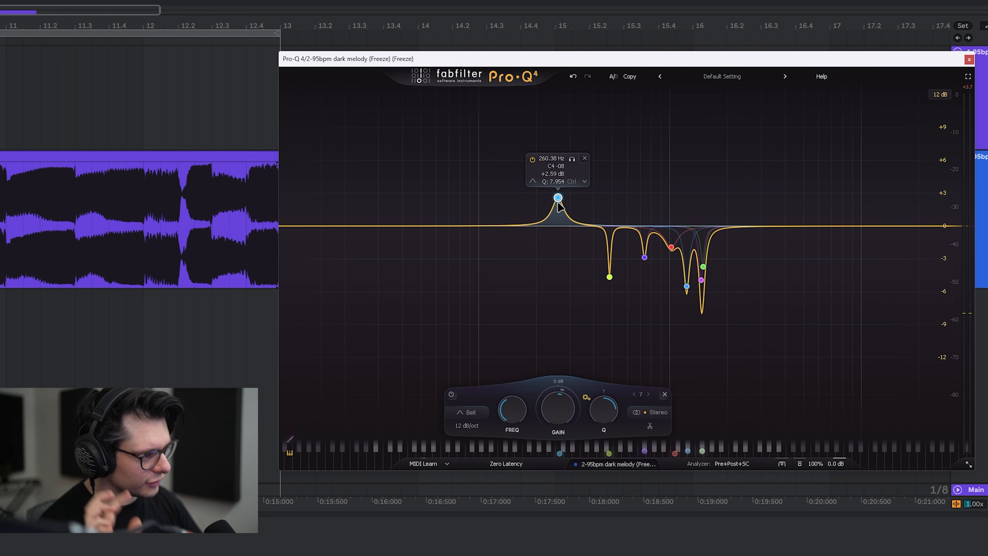
{"action": "left_click_drag", "start_coordinate": [558, 203], "coordinate": [552, 277]}
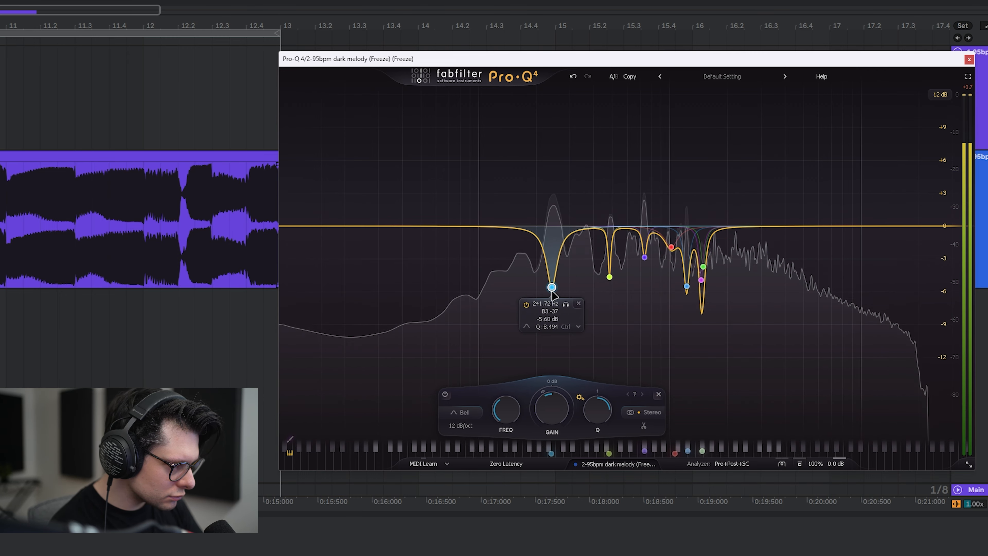
Cut about 4 dB midway between the 242 Hz and 490 Hz bands, and place a ninth bell near 155 Hz
{"action": "left_click_drag", "start_coordinate": [588, 225], "coordinate": [588, 275]}
{"action": "mouse_move", "coordinate": [520, 226]}
{"action": "left_mouse_down"}
{"action": "mouse_move", "coordinate": [521, 179]}
{"action": "mouse_move", "coordinate": [521, 228]}
{"action": "mouse_move", "coordinate": [678, 150]}
{"action": "mouse_move", "coordinate": [609, 146]}
{"action": "mouse_move", "coordinate": [534, 159]}
{"action": "mouse_move", "coordinate": [517, 237]}
{"action": "left_mouse_up"}
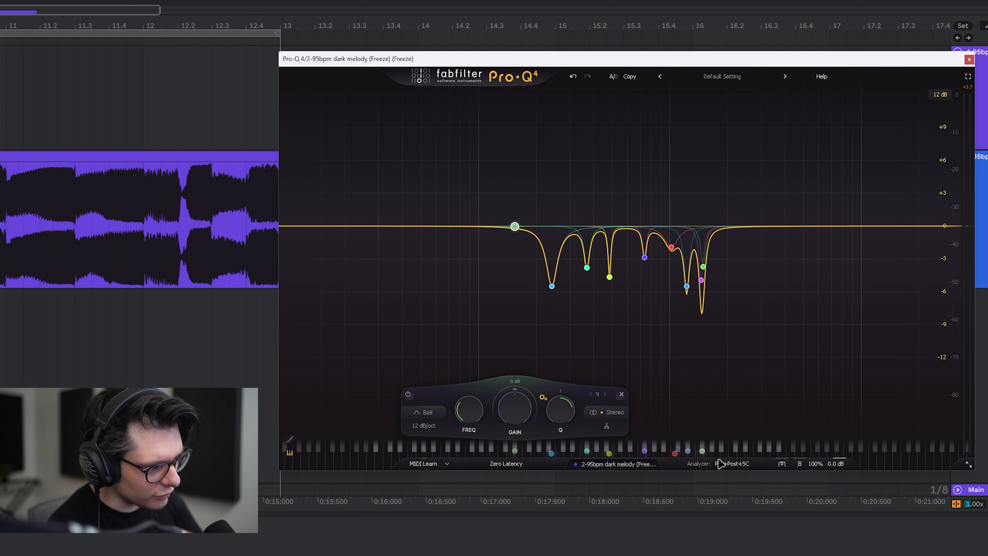
Try snapping all EQ bands to their nearest musical notes, and undo the snapping
{"action": "left_click_drag", "start_coordinate": [829, 351], "coordinate": [411, 129]}
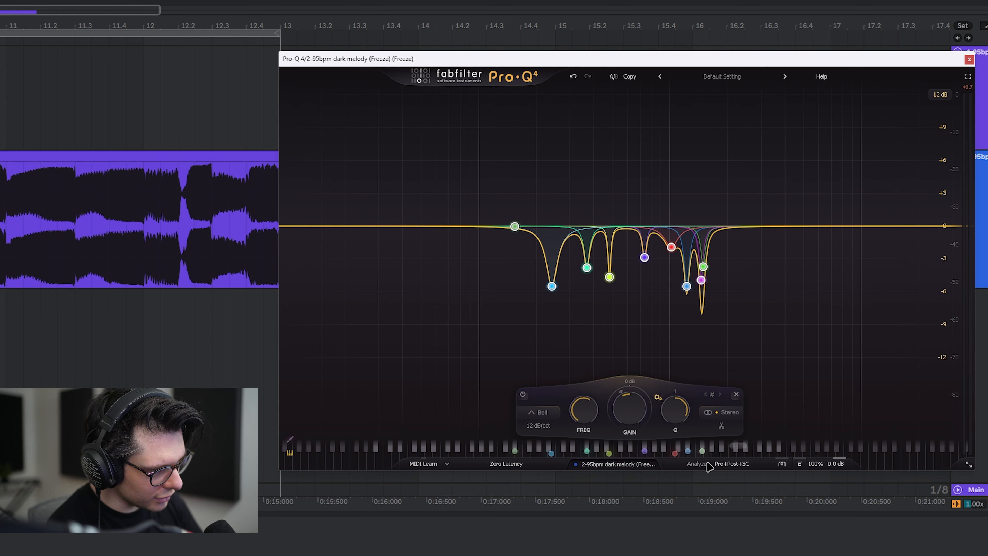
{"action": "left_click_drag", "start_coordinate": [703, 451], "coordinate": [705, 453]}
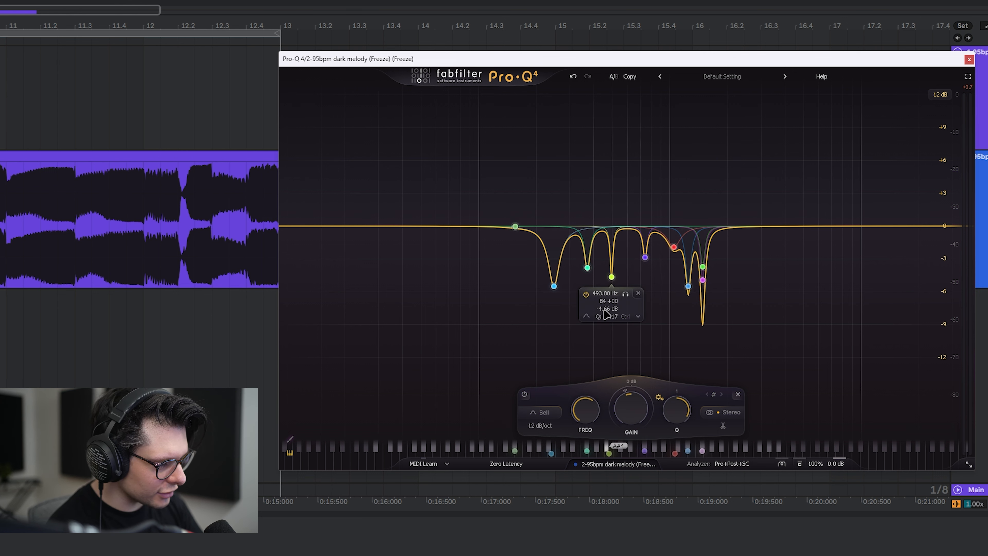
{"action": "left_click", "coordinate": [762, 202]}
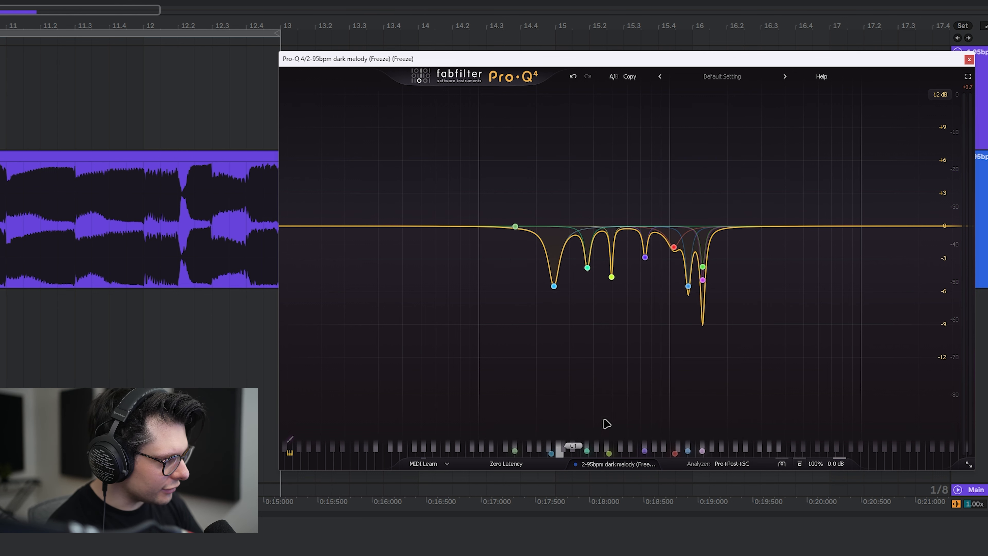
{"action": "left_click_drag", "start_coordinate": [445, 166], "coordinate": [858, 425]}
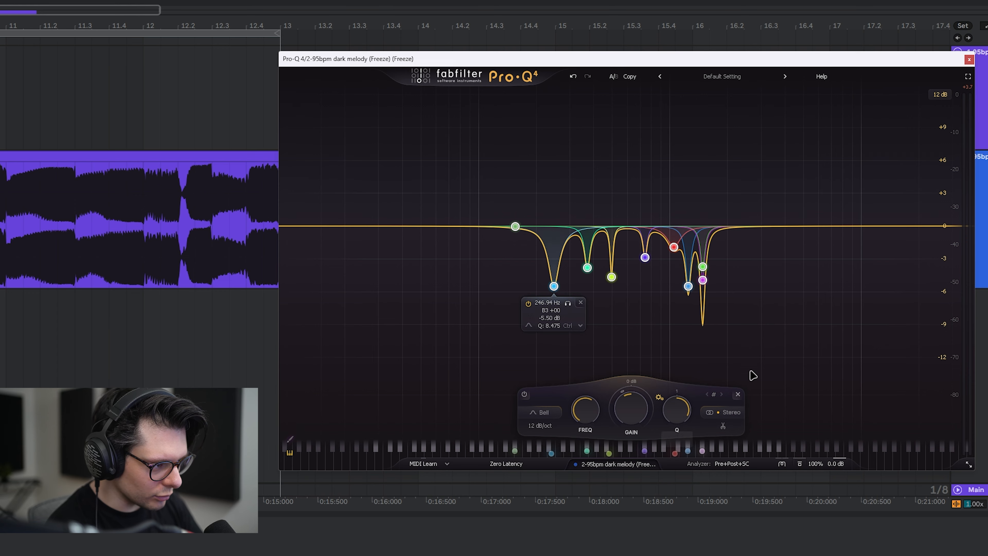
{"action": "left_click", "coordinate": [549, 152]}
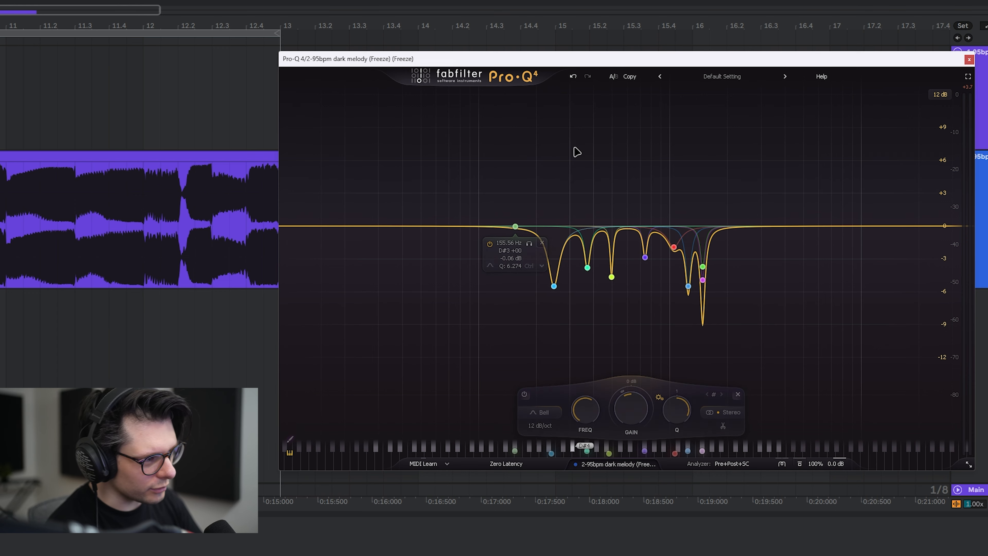
{"action": "left_click", "coordinate": [574, 78]}
Cut about 2.7 dB with the lowest bell near 163 Hz, and add a 96 dB/oct low cut near 68 Hz with a Q of about 0.64
{"action": "left_click_drag", "start_coordinate": [515, 226], "coordinate": [463, 226]}
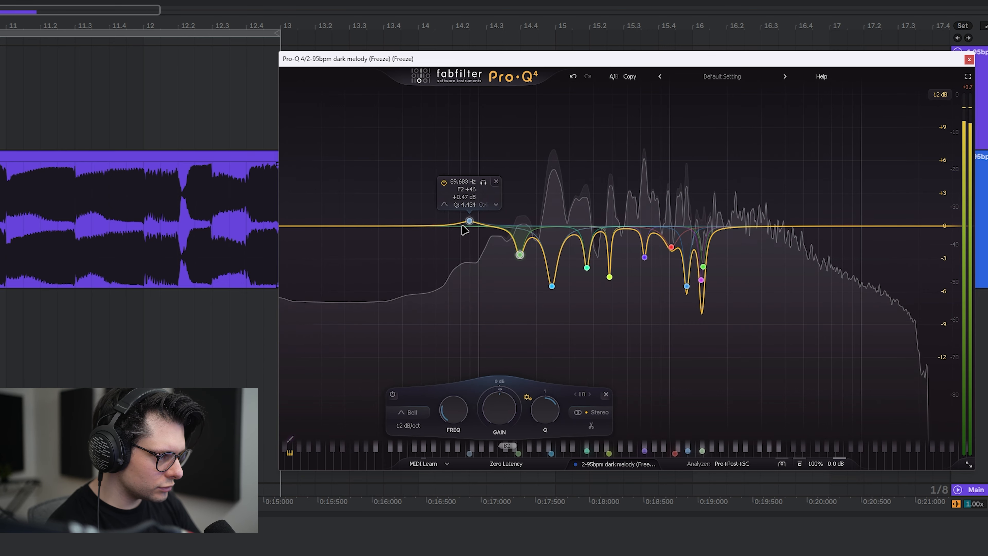
{"action": "key", "text": "space"}
{"action": "left_click_drag", "start_coordinate": [289, 226], "coordinate": [349, 232]}
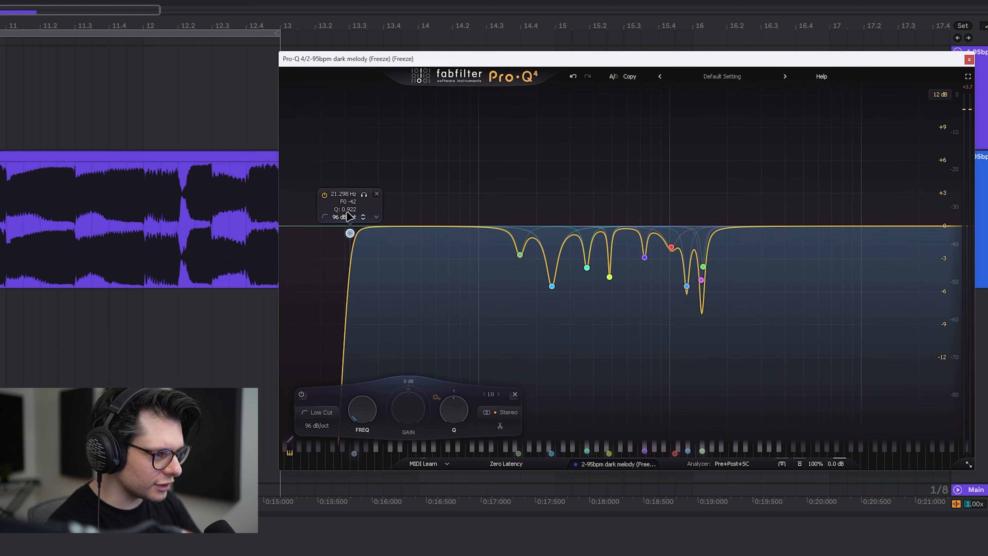
{"action": "left_click_drag", "start_coordinate": [364, 194], "coordinate": [457, 201]}
{"action": "key", "text": "space"}
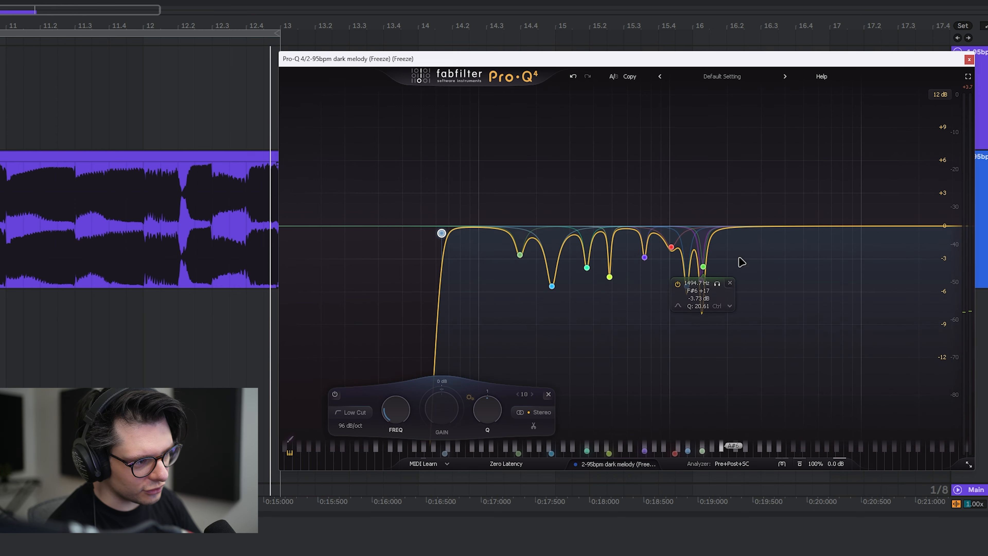
{"action": "left_click_drag", "start_coordinate": [467, 236], "coordinate": [446, 268]}
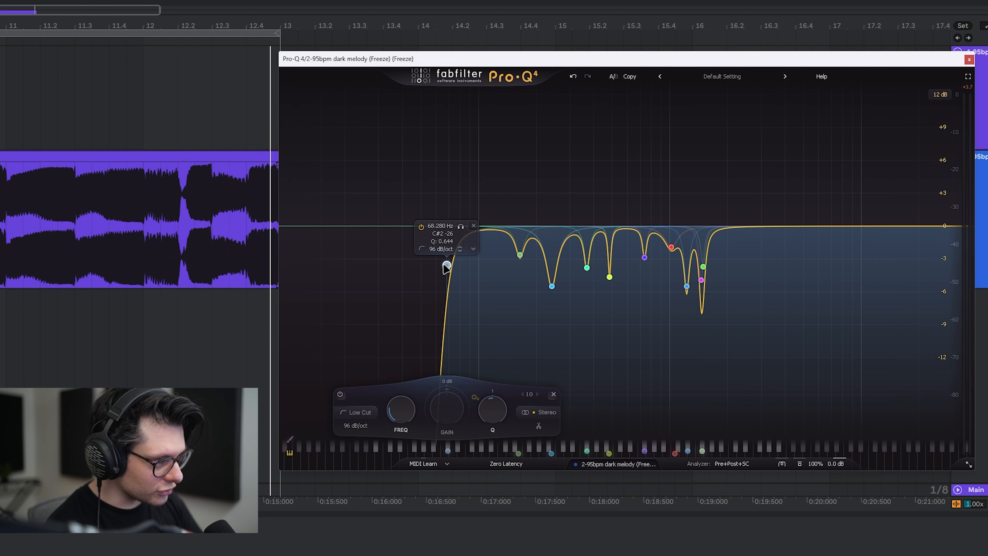
Audition the low end through a soloed bell boosted about 8.6 dB near 82 Hz, and delete that bell
{"action": "left_click_drag", "start_coordinate": [465, 228], "coordinate": [463, 132]}
{"action": "left_click_drag", "start_coordinate": [477, 95], "coordinate": [479, 96]}
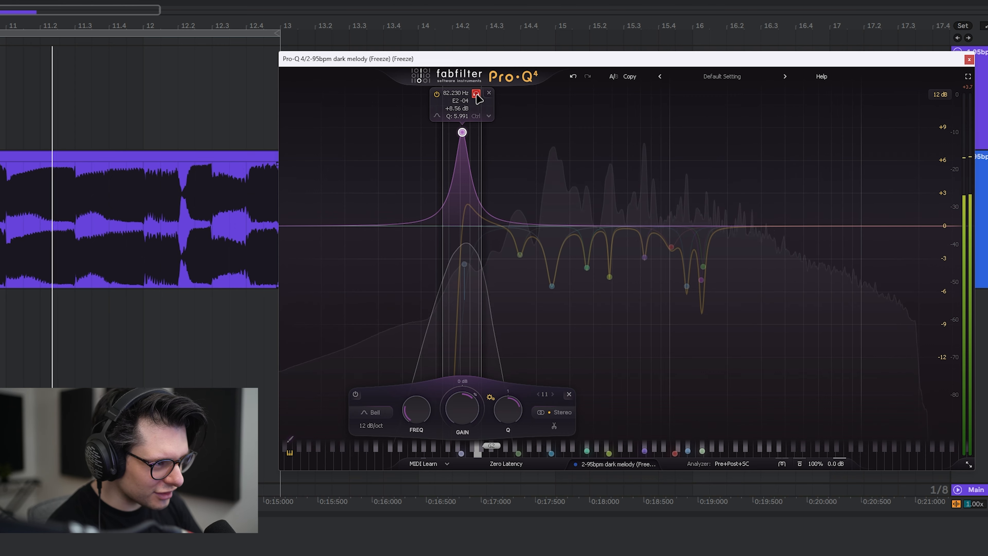
{"action": "left_click", "coordinate": [490, 94]}
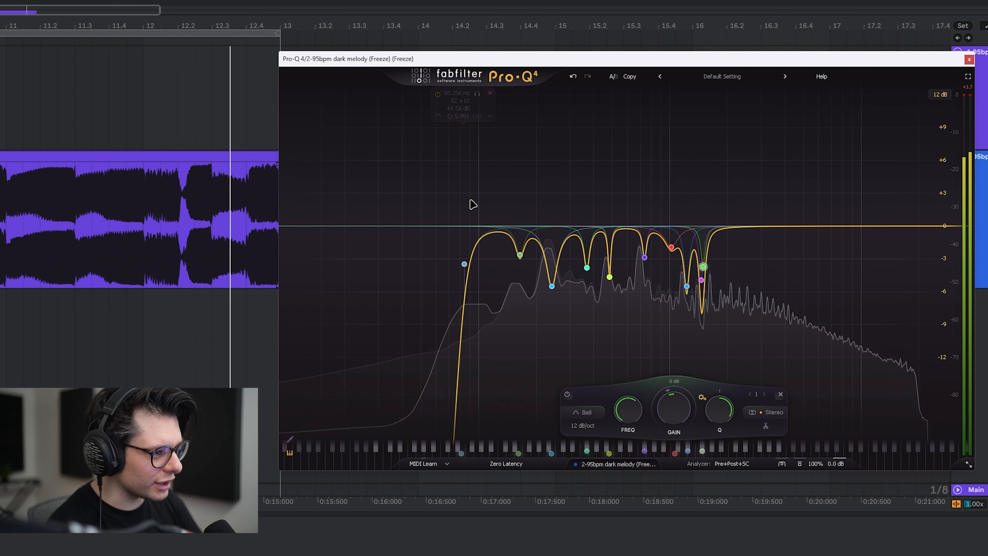
Raise the low cut to about 93 Hz with a Q of about 0.53, trying the Brickwall slope and returning to 96 dB/oct
{"action": "mouse_move", "coordinate": [467, 263]}
{"action": "left_click_drag", "start_coordinate": [466, 264], "coordinate": [490, 250]}
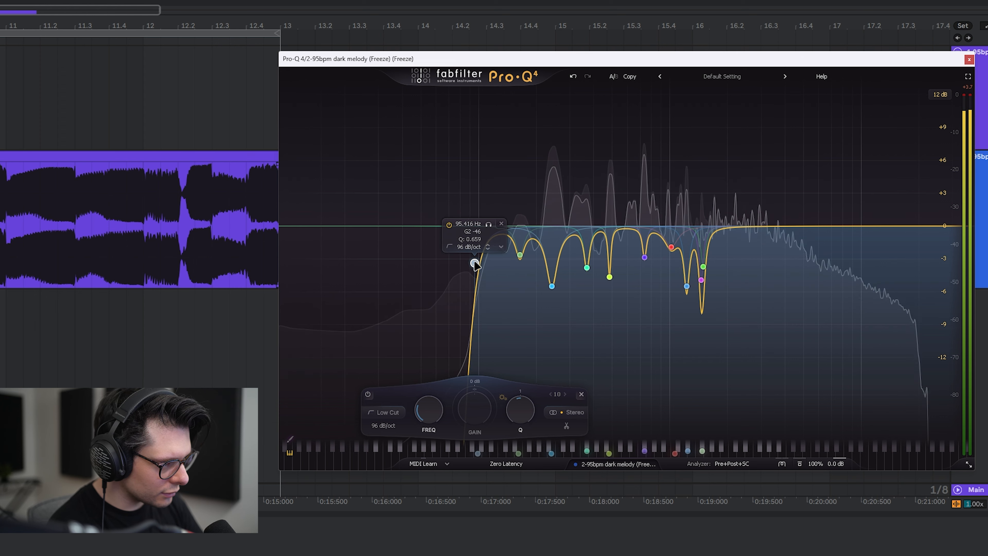
{"action": "left_click_drag", "start_coordinate": [476, 265], "coordinate": [472, 285]}
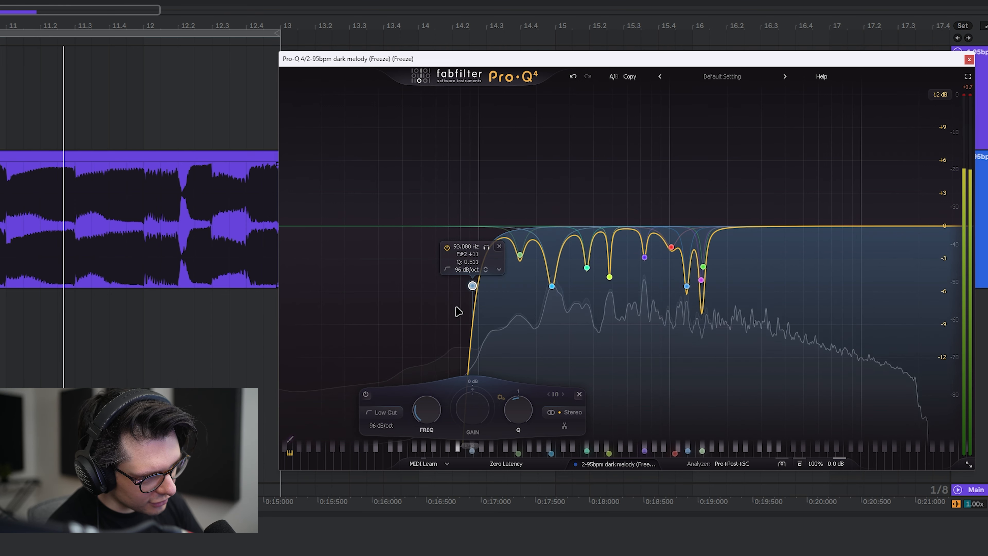
{"action": "left_click", "coordinate": [472, 286], "text": "alt+shift"}
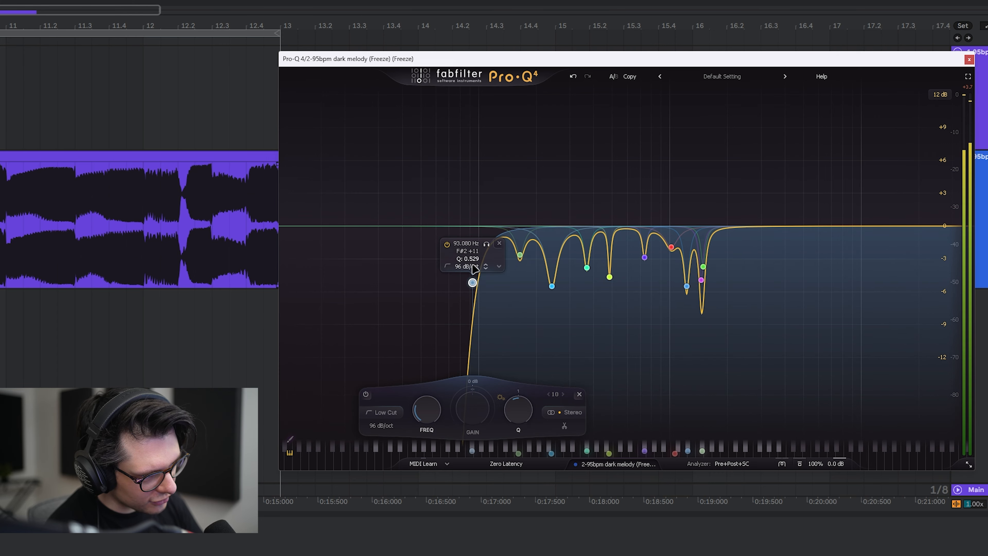
{"action": "left_click", "coordinate": [473, 284], "text": "alt+shift"}
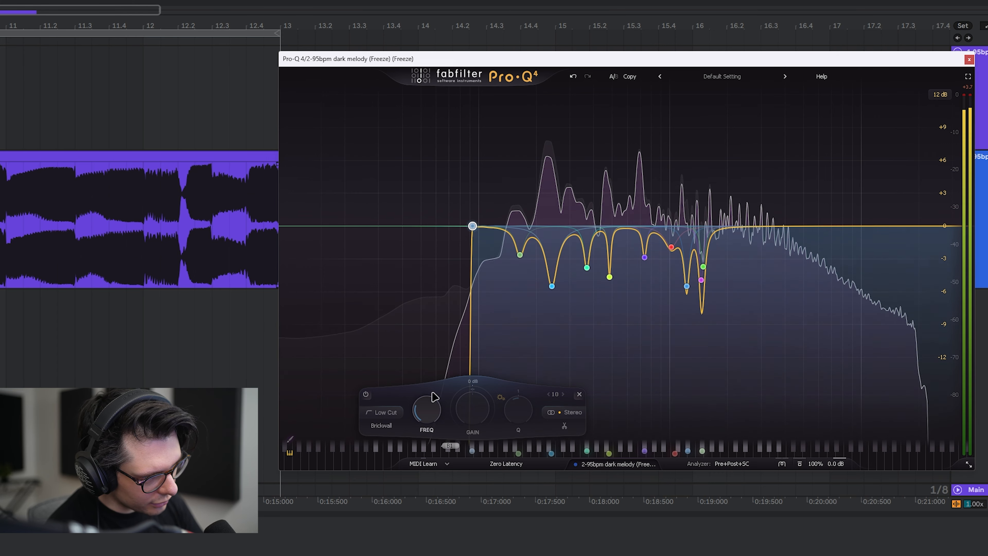
{"action": "left_click", "coordinate": [473, 226], "text": "alt+shift"}
Add bell cuts of about 6.4 dB near 117 Hz and about 3.5 dB near both 1.8 kHz and 2.4 kHz
{"action": "left_click_drag", "start_coordinate": [488, 239], "coordinate": [494, 311]}
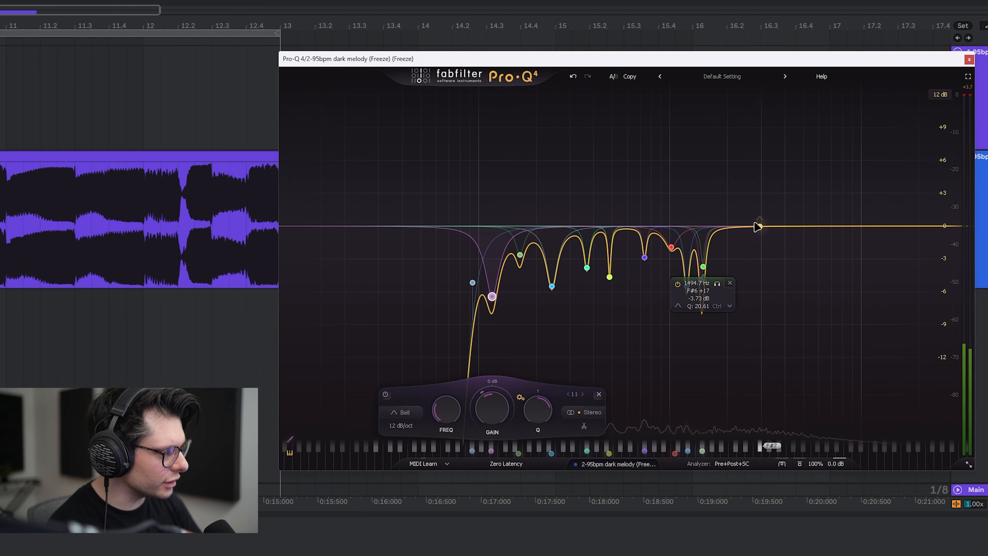
{"action": "left_click_drag", "start_coordinate": [758, 227], "coordinate": [721, 111]}
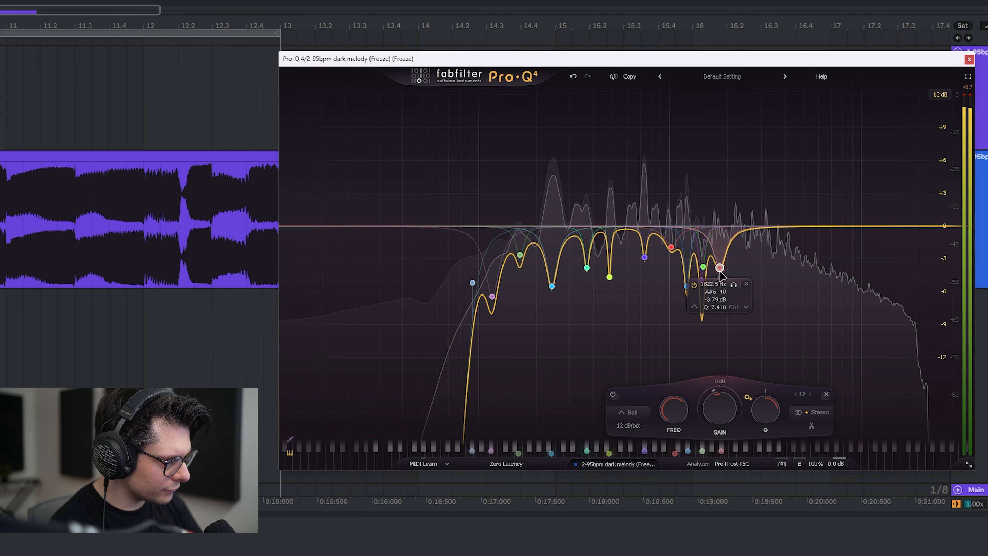
{"action": "left_click_drag", "start_coordinate": [720, 275], "coordinate": [743, 230]}
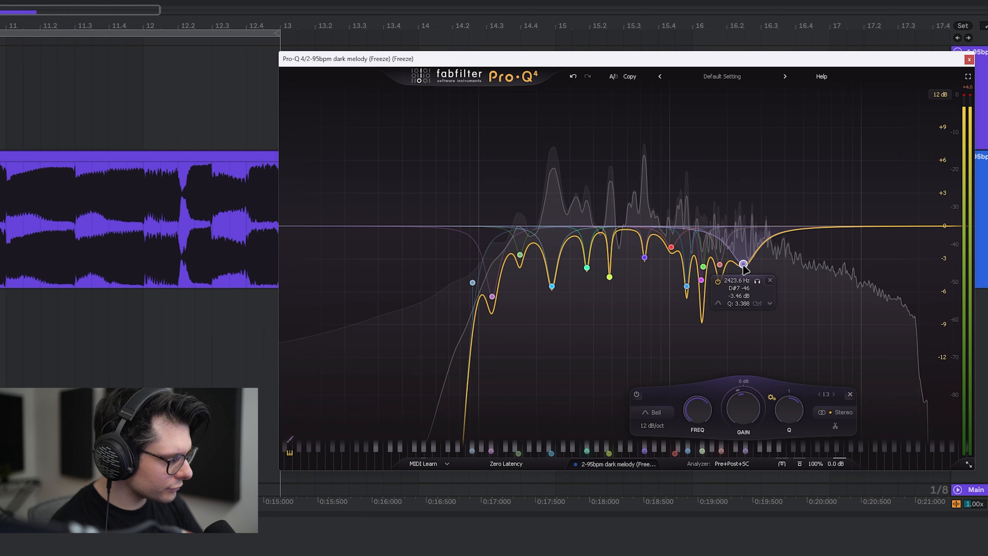
Solo and retune the thirteenth bell, settling on a cut of about 2 dB near 2.3 kHz
{"action": "left_click_drag", "start_coordinate": [744, 266], "coordinate": [739, 227]}
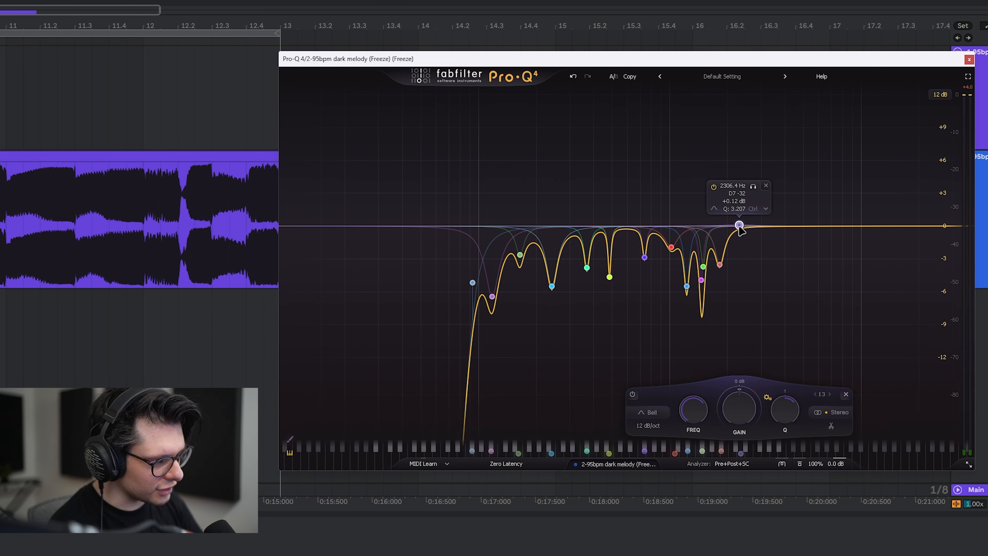
{"action": "left_click", "coordinate": [755, 187]}
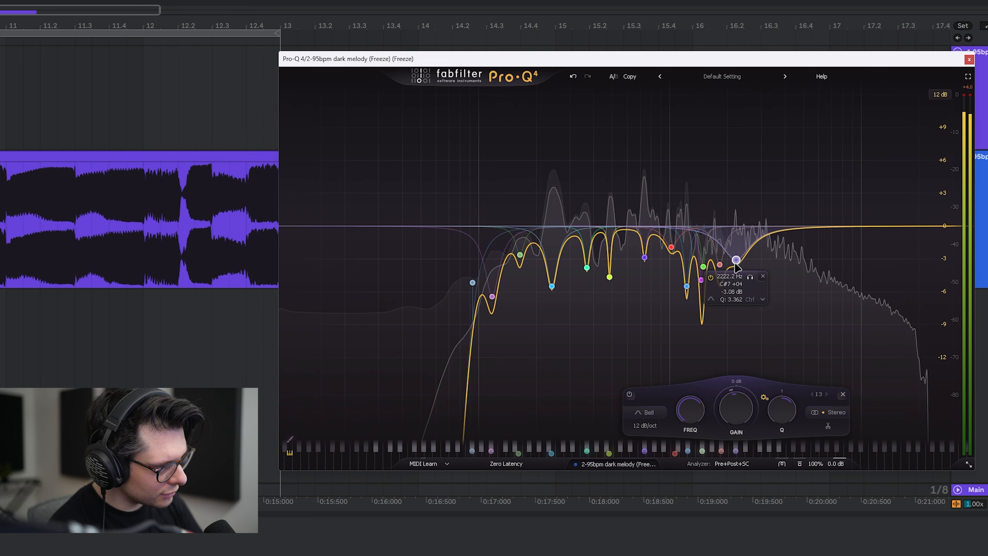
{"action": "scroll", "coordinate": [741, 137], "scroll_direction": "up", "scroll_amount": 2}
{"action": "mouse_move", "coordinate": [735, 263]}
{"action": "left_mouse_down"}
{"action": "mouse_move", "coordinate": [741, 138]}
{"action": "mouse_move", "coordinate": [738, 253]}
{"action": "left_mouse_up"}
Find the next resonances upward, and cut about 2.3 dB near 3 kHz and about 3.7 dB near 3.8 kHz
{"action": "mouse_move", "coordinate": [762, 230]}
{"action": "left_mouse_down"}
{"action": "mouse_move", "coordinate": [762, 154]}
{"action": "mouse_move", "coordinate": [762, 229]}
{"action": "left_mouse_up"}
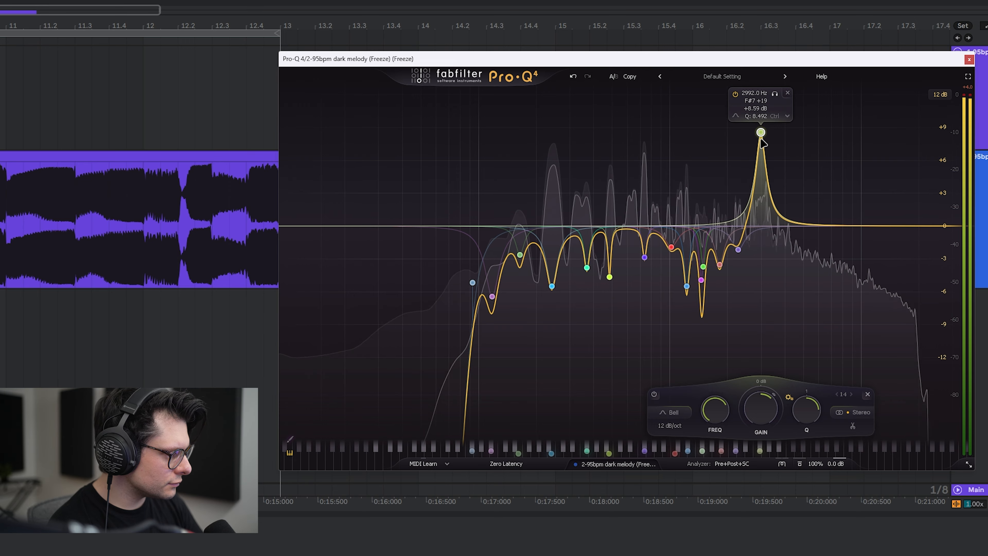
{"action": "left_click_drag", "start_coordinate": [761, 140], "coordinate": [761, 247]}
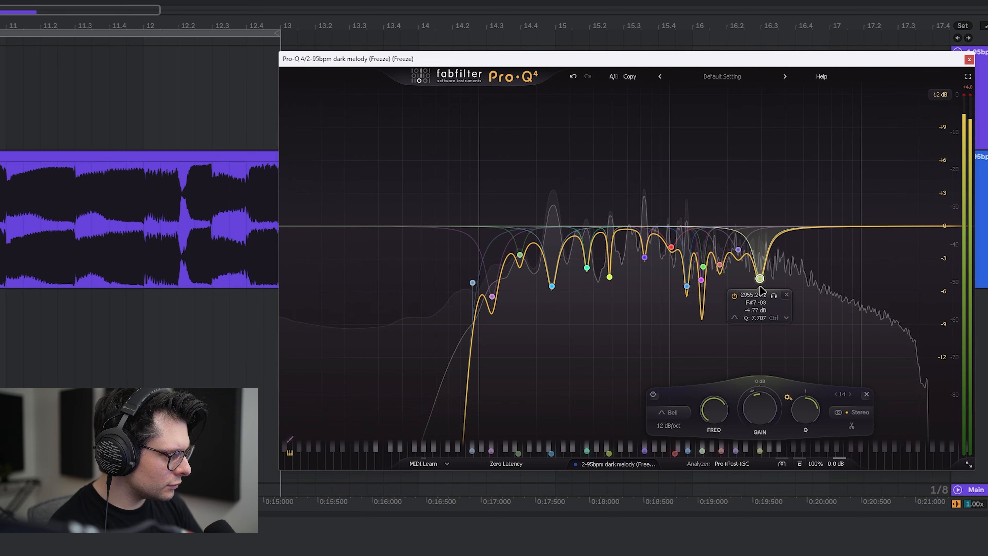
{"action": "left_click_drag", "start_coordinate": [758, 227], "coordinate": [782, 267]}
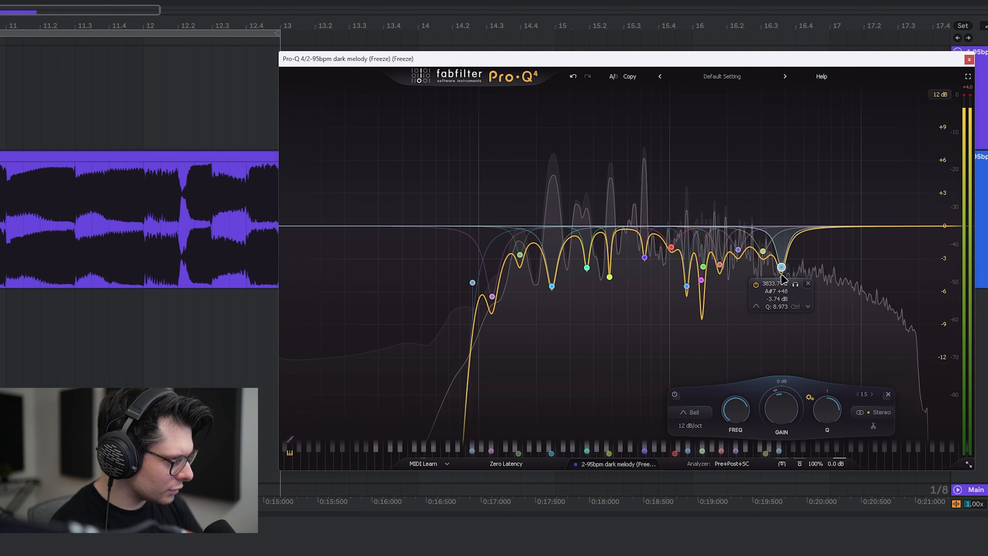
Add a dynamic bell at 4674.5 Hz with about 5 dB of downward range, and gentle cuts near 6 kHz and 8 kHz
{"action": "left_click_drag", "start_coordinate": [800, 234], "coordinate": [798, 299]}
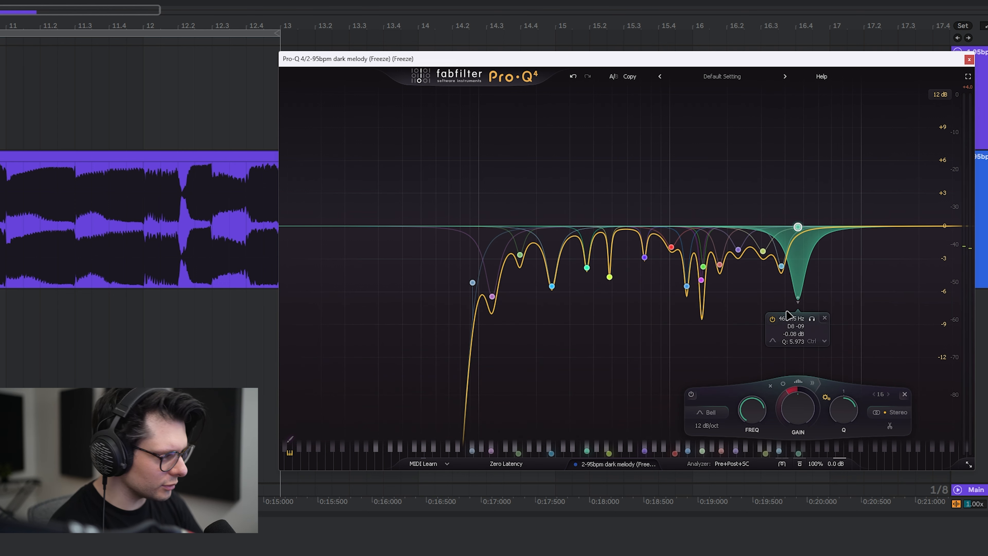
{"action": "left_click_drag", "start_coordinate": [798, 226], "coordinate": [795, 227]}
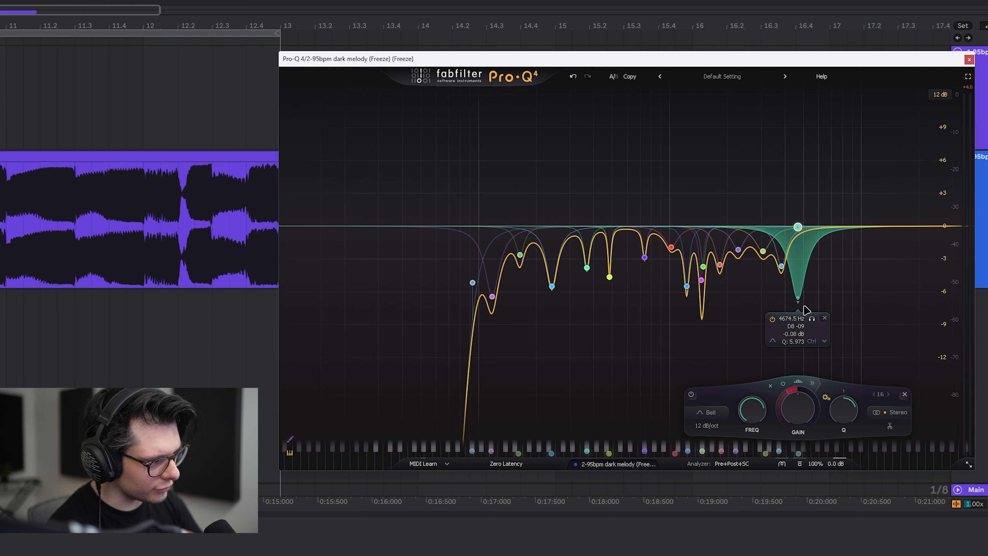
{"action": "key", "text": "space"}
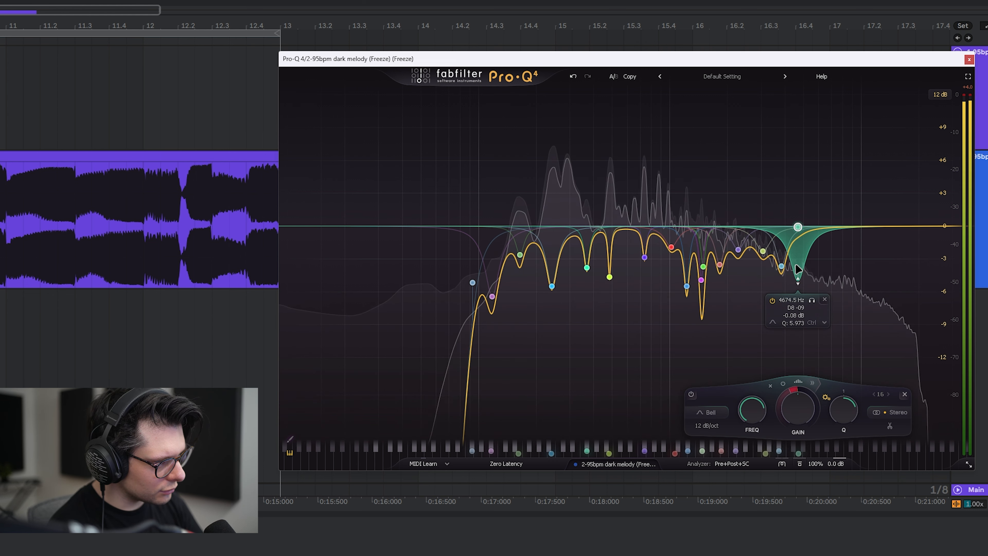
{"action": "left_click_drag", "start_coordinate": [814, 238], "coordinate": [821, 264]}
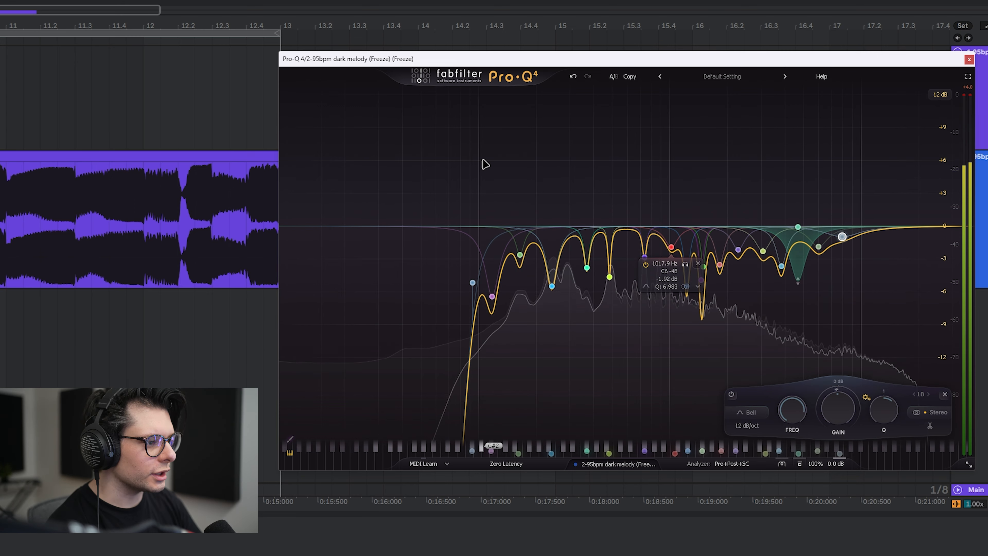
Deepen the cuts near 120 Hz to about 7.7 dB and near 165 Hz to about 4.7 dB, layering a wider 1.2 dB cut at 165 Hz
{"action": "left_click_drag", "start_coordinate": [492, 297], "coordinate": [491, 324]}
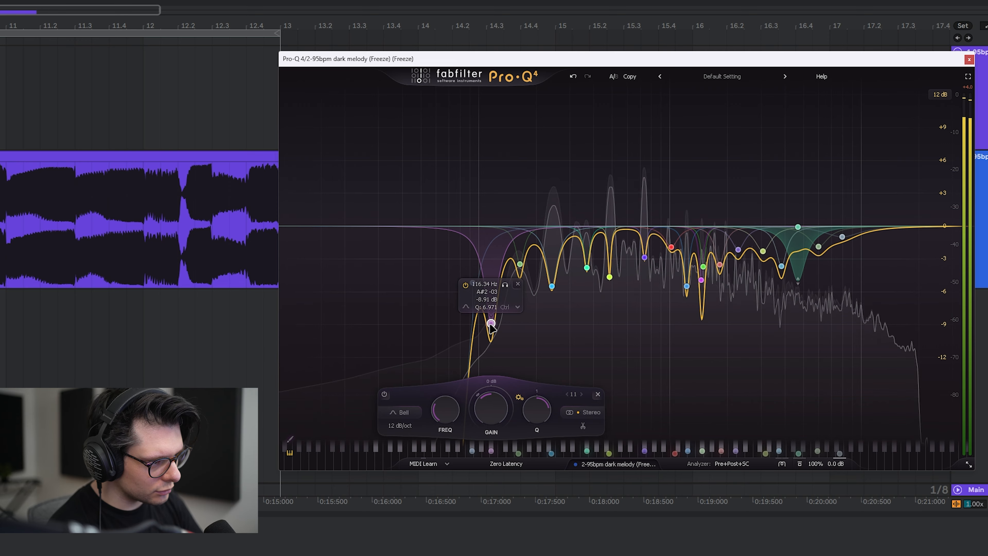
{"action": "mouse_move", "coordinate": [520, 264]}
{"action": "left_mouse_down"}
{"action": "mouse_move", "coordinate": [522, 277]}
{"action": "mouse_move", "coordinate": [541, 260]}
{"action": "mouse_move", "coordinate": [551, 215]}
{"action": "mouse_move", "coordinate": [529, 278]}
{"action": "mouse_move", "coordinate": [543, 273]}
{"action": "mouse_move", "coordinate": [521, 265]}
{"action": "left_mouse_up"}
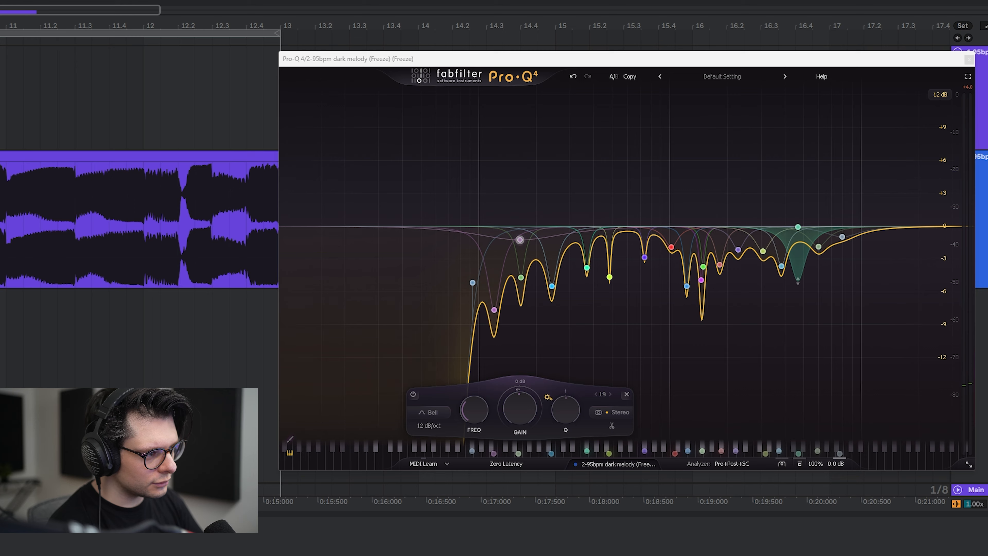
{"action": "key", "text": "space"}
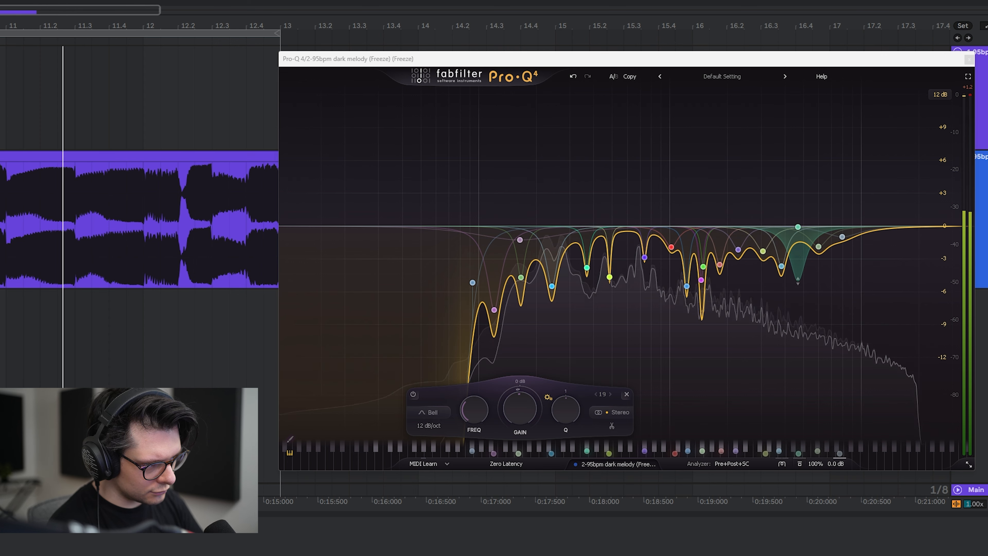
{"action": "key", "text": "space"}
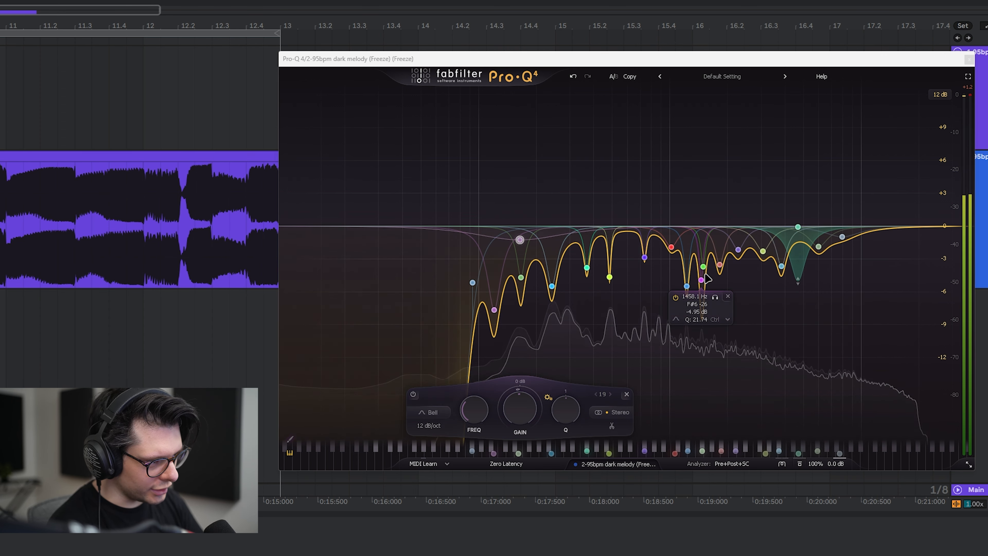
Add a wide bell that affects only the Side signal, and turn it into a cut near 160 Hz
{"action": "mouse_move", "coordinate": [516, 248]}
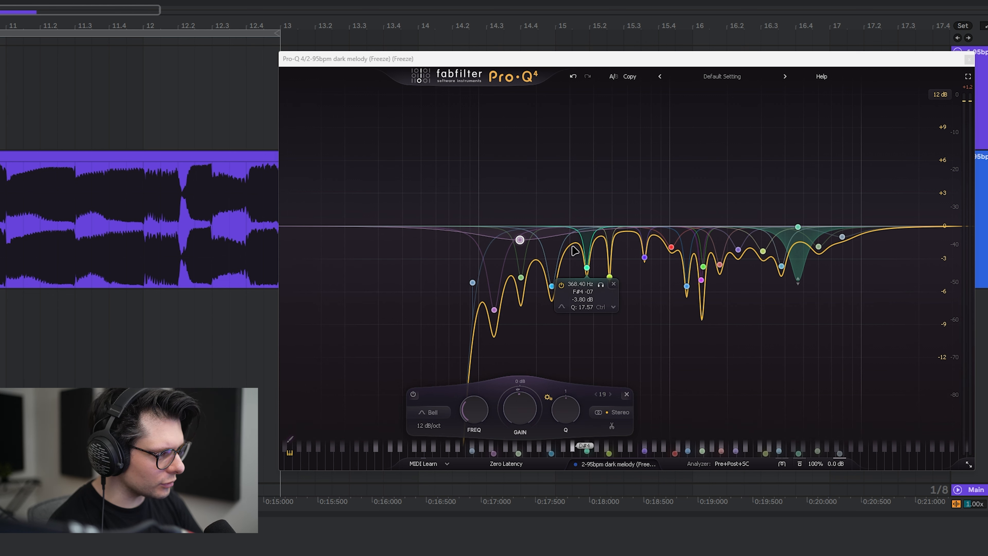
{"action": "left_click_drag", "start_coordinate": [568, 249], "coordinate": [565, 136]}
{"action": "scroll", "coordinate": [558, 218], "scroll_direction": "down", "scroll_amount": 5}
{"action": "left_click", "coordinate": [652, 412]}
{"action": "left_click", "coordinate": [653, 402]}
{"action": "left_click_drag", "start_coordinate": [477, 425], "coordinate": [478, 411]}
{"action": "left_click_drag", "start_coordinate": [565, 136], "coordinate": [520, 267]}
Add a Side cut of about 1.8 dB near 610 Hz, and deepen the low Side cut to about 5.8 dB
{"action": "left_click_drag", "start_coordinate": [626, 233], "coordinate": [629, 248]}
{"action": "left_click_drag", "start_coordinate": [521, 269], "coordinate": [517, 291]}
{"action": "left_click_drag", "start_coordinate": [708, 233], "coordinate": [811, 218]}
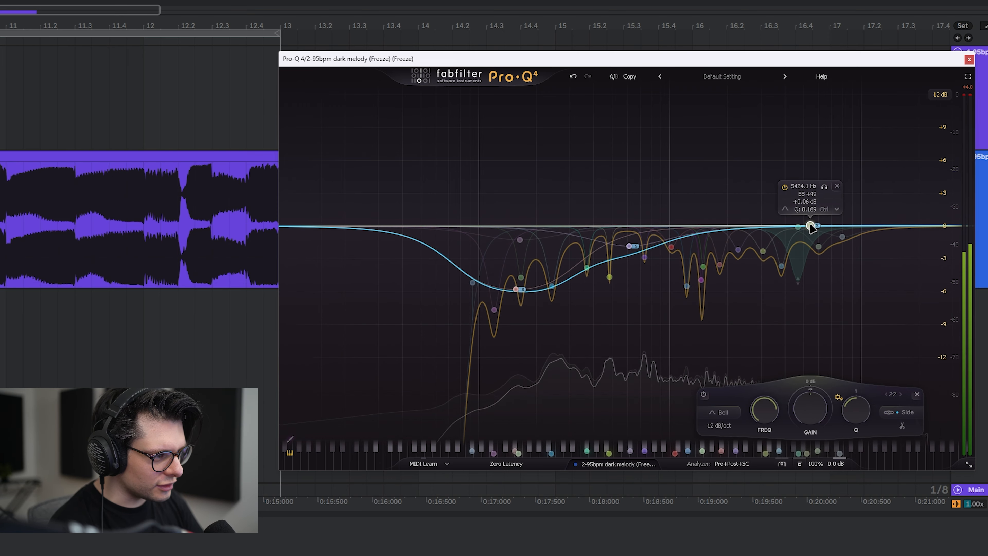
{"action": "left_click", "coordinate": [838, 179]}
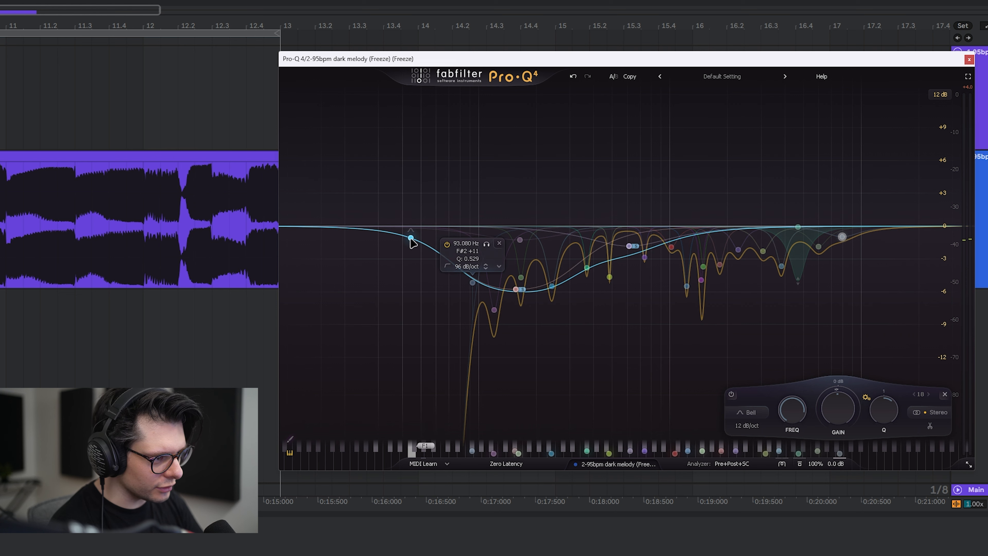
Boost the Mid broadly about 2.6 dB near 242 Hz and 0.6 dB near 1.6 kHz, and cut it narrowly by 4.83 dB at 244.73 Hz
{"action": "left_click_drag", "start_coordinate": [843, 176], "coordinate": [395, 197]}
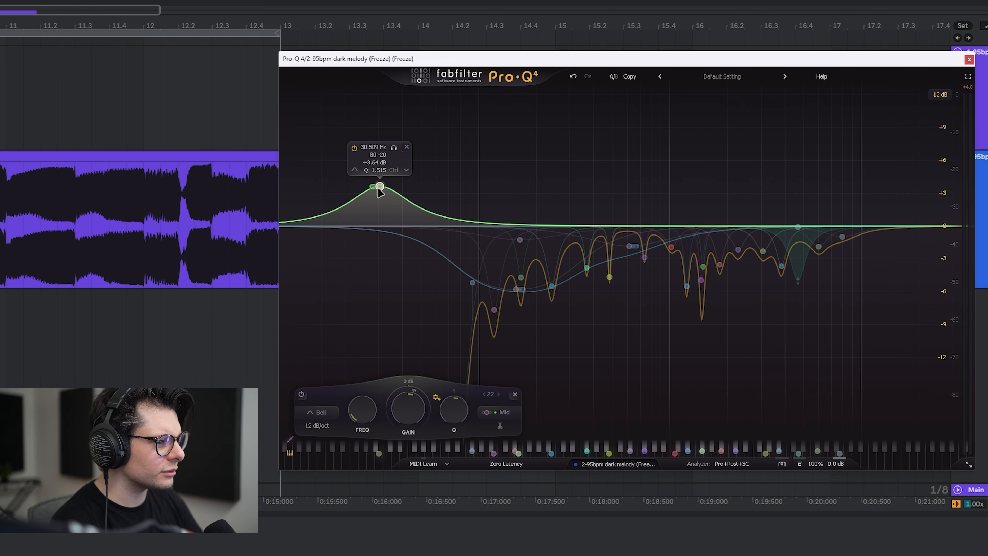
{"action": "left_click_drag", "start_coordinate": [376, 191], "coordinate": [571, 248]}
{"action": "left_click_drag", "start_coordinate": [542, 214], "coordinate": [554, 253]}
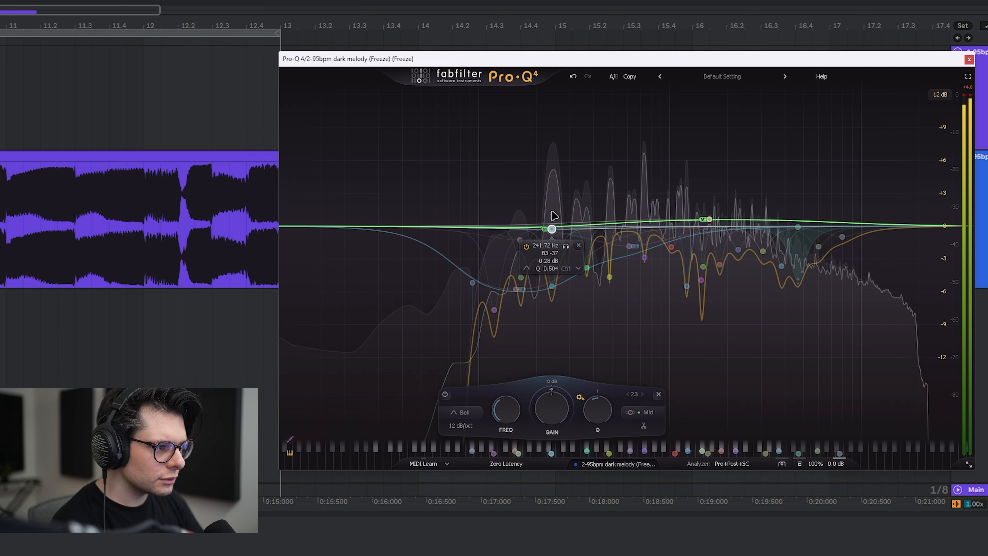
{"action": "scroll", "coordinate": [553, 248], "scroll_direction": "up", "scroll_amount": 3}
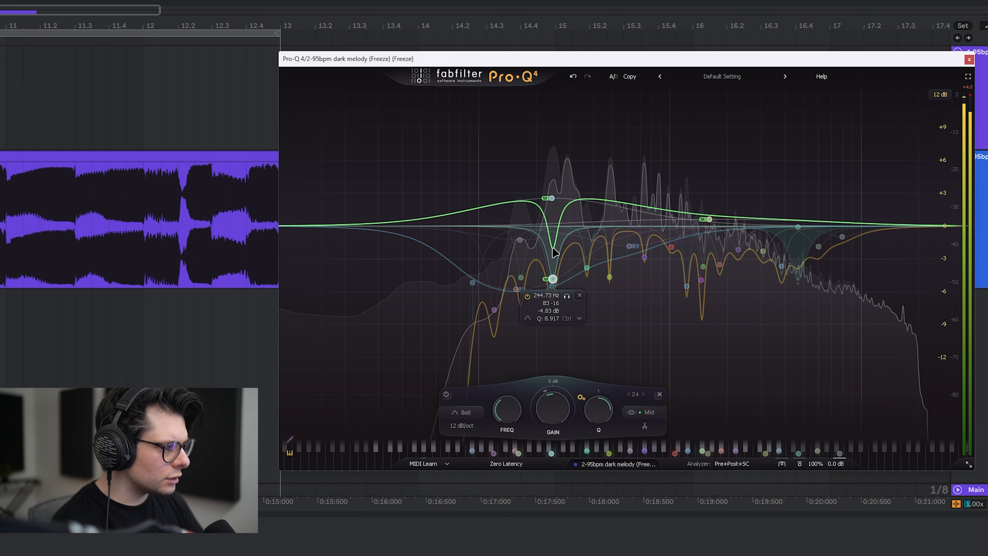
Play the loop to judge the Mid and Side equalization against the rest of the curve
{"action": "key", "text": "space"}
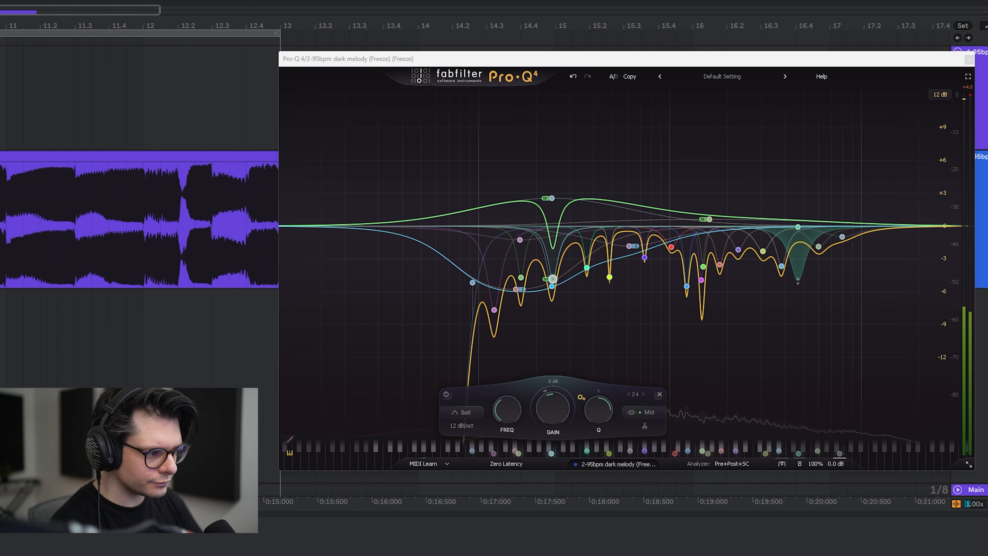
{"action": "key", "text": "space"}
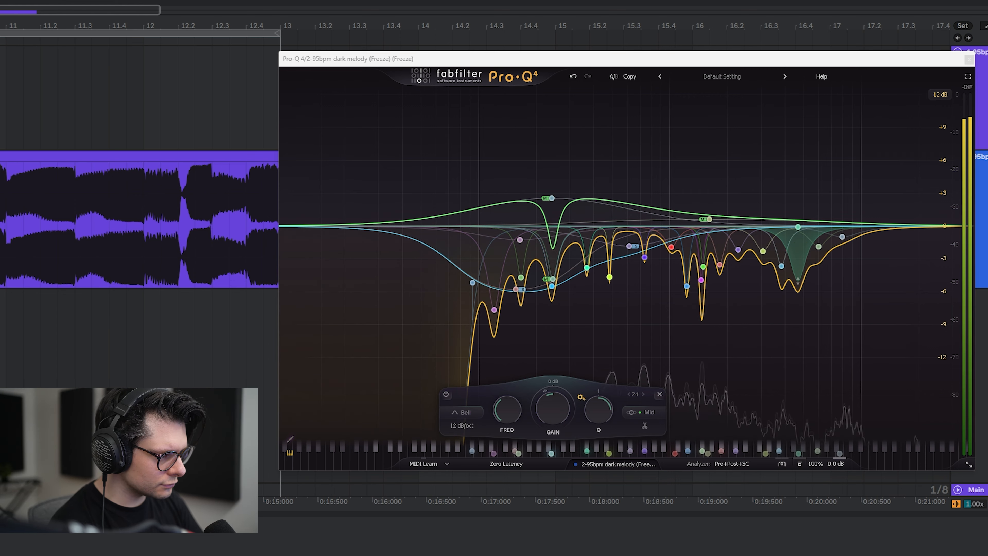
{"action": "mouse_move", "coordinate": [513, 242]}
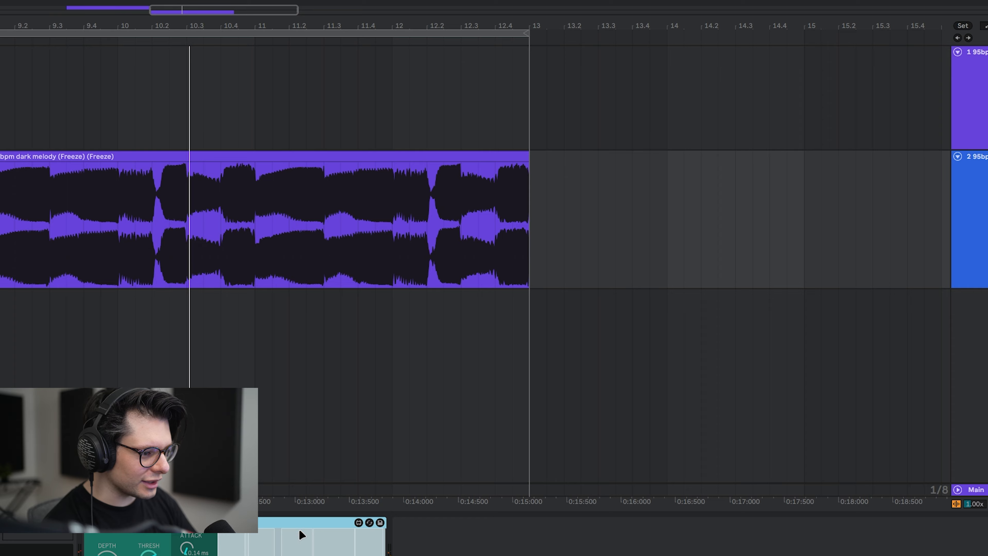
Play the loop while lowering the soothe2 depth to -18.0, and flatten band 2 to 0.2 dB near 2.8 kHz
{"action": "key", "text": "Delete"}
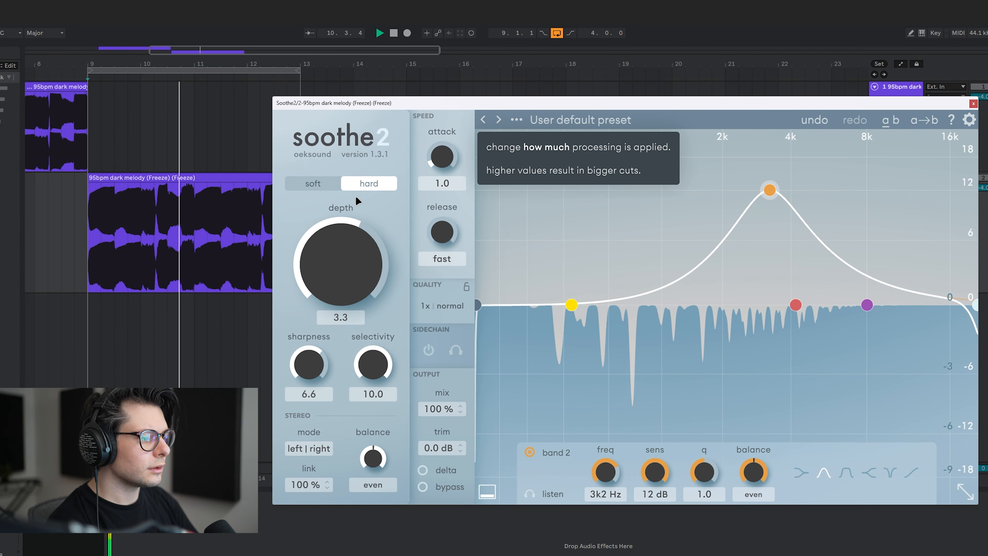
{"action": "left_click_drag", "start_coordinate": [346, 211], "coordinate": [358, 262]}
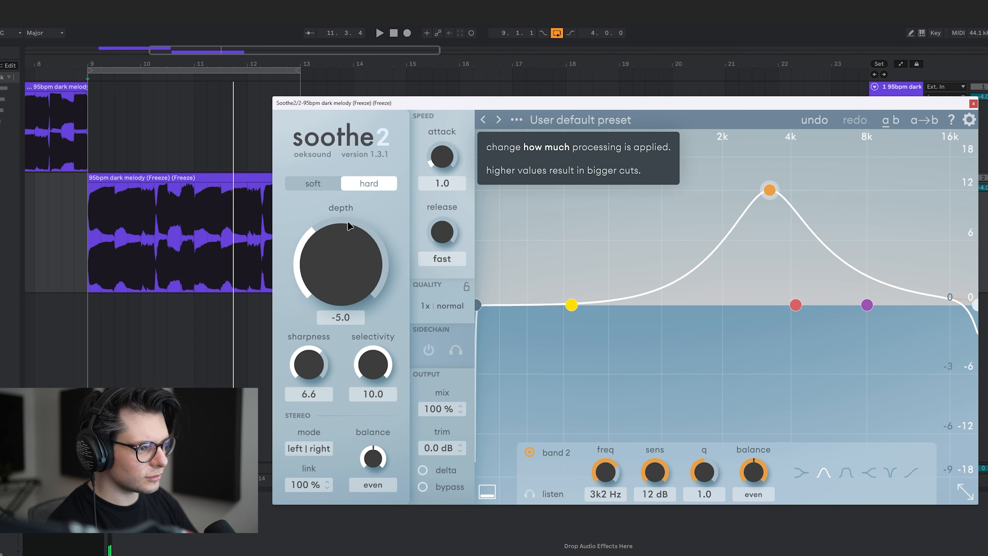
{"action": "key", "text": "space"}
{"action": "left_click_drag", "start_coordinate": [340, 178], "coordinate": [311, 195]}
{"action": "left_click_drag", "start_coordinate": [342, 269], "coordinate": [356, 440]}
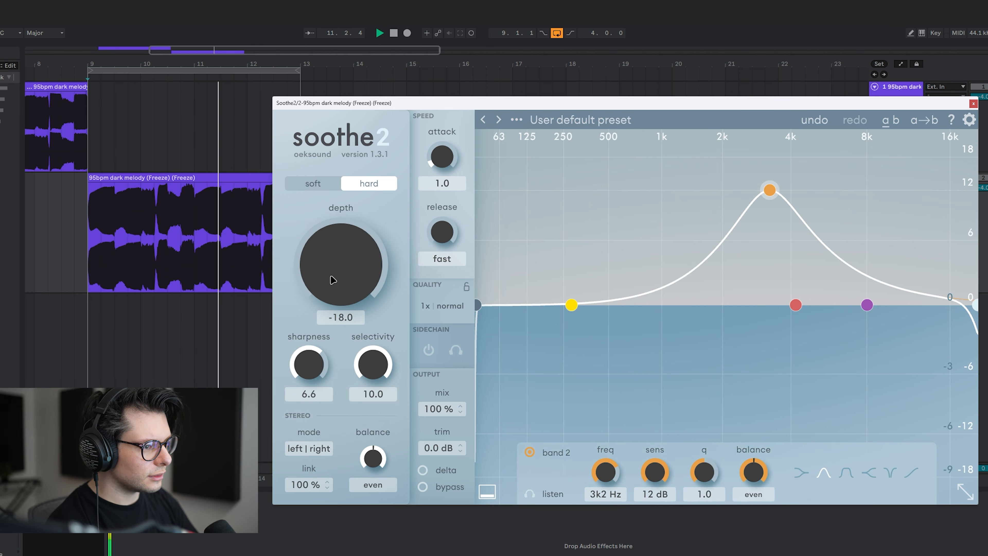
{"action": "left_click_drag", "start_coordinate": [769, 190], "coordinate": [756, 303]}
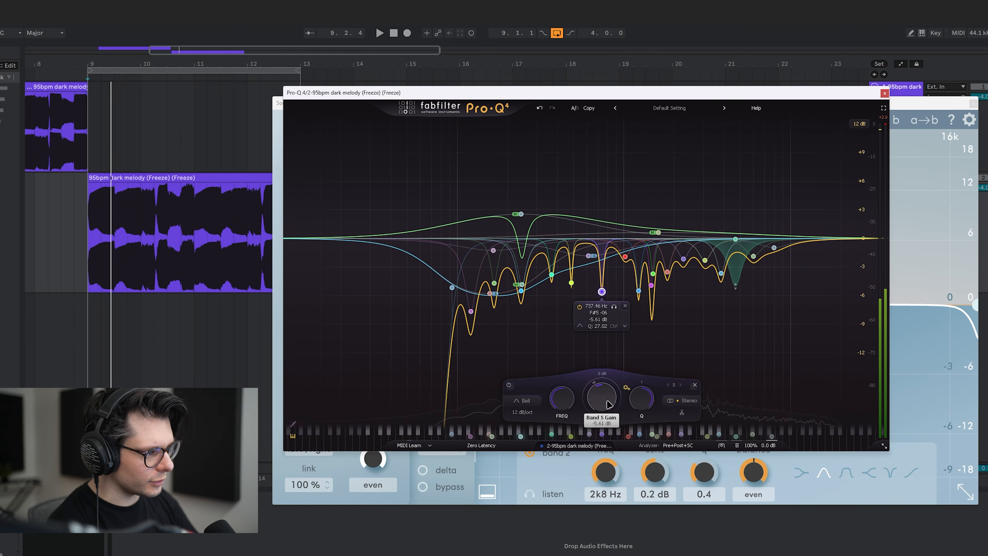
Lower the gain of the narrow 737.46 Hz band in Pro-Q 4 while checking it in playback
{"action": "key", "text": "space"}
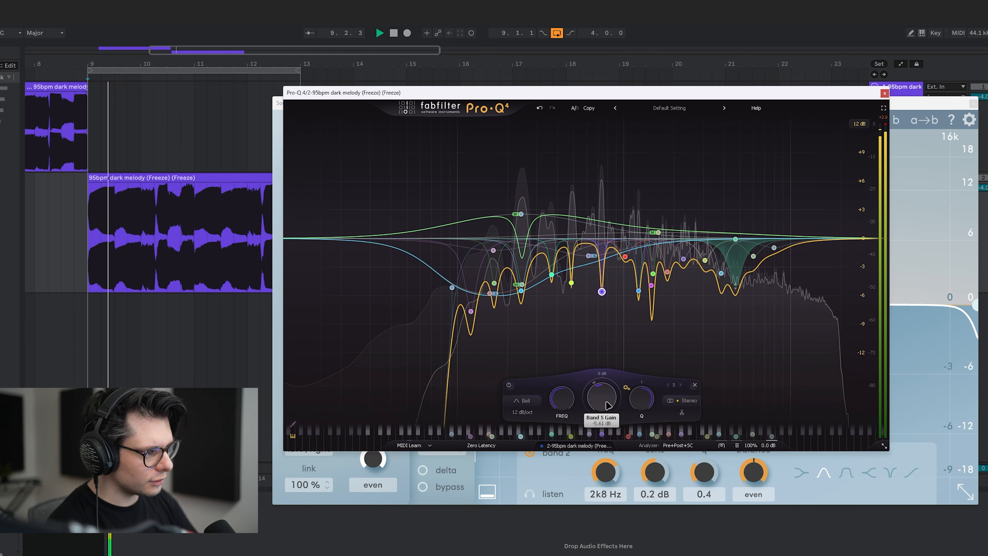
{"action": "left_click_drag", "start_coordinate": [610, 404], "coordinate": [611, 419]}
{"action": "key", "text": "space"}
{"action": "key", "text": "space"}
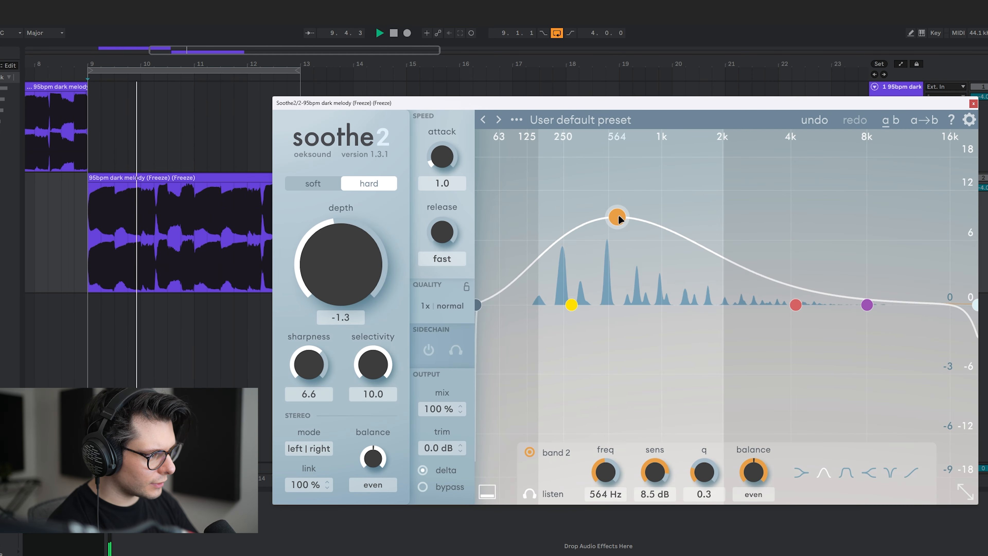
Set soothe2 band 2 to 805 Hz at 12 dB, and stack band 3 at 778 Hz with 8.8 dB sensitivity
{"action": "left_click_drag", "start_coordinate": [618, 187], "coordinate": [644, 134]}
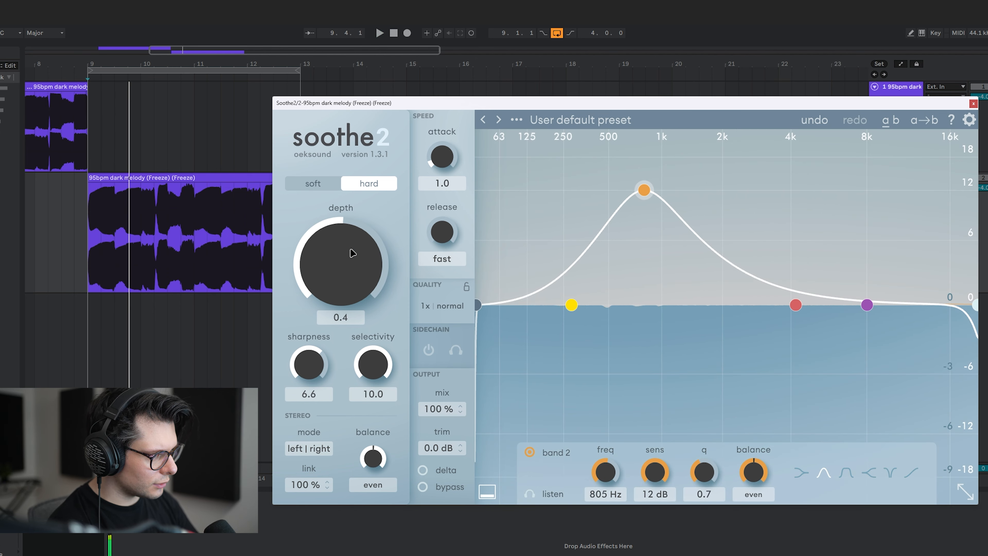
{"action": "left_click_drag", "start_coordinate": [796, 305], "coordinate": [637, 200]}
{"action": "scroll", "coordinate": [636, 192], "scroll_direction": "down", "scroll_amount": 3}
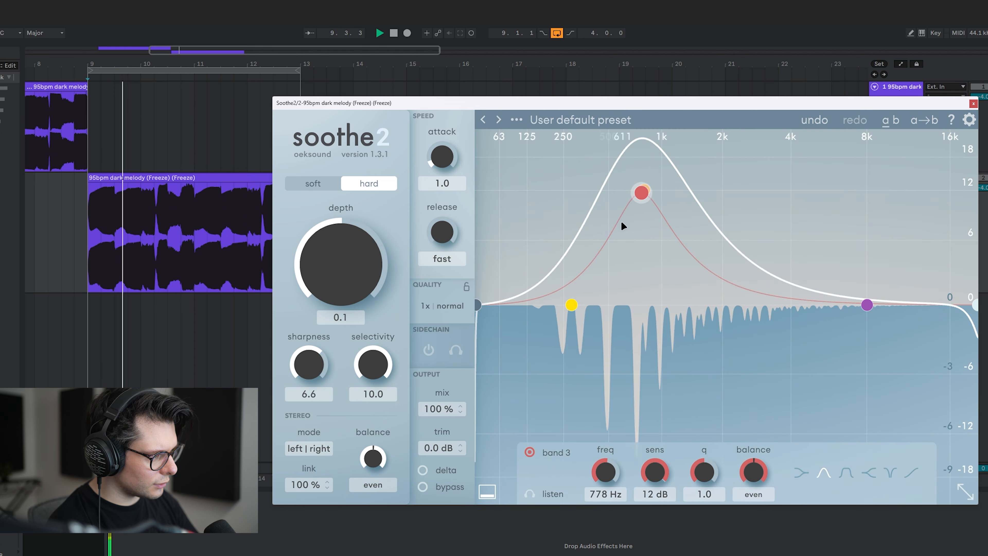
{"action": "left_click_drag", "start_coordinate": [649, 200], "coordinate": [644, 225]}
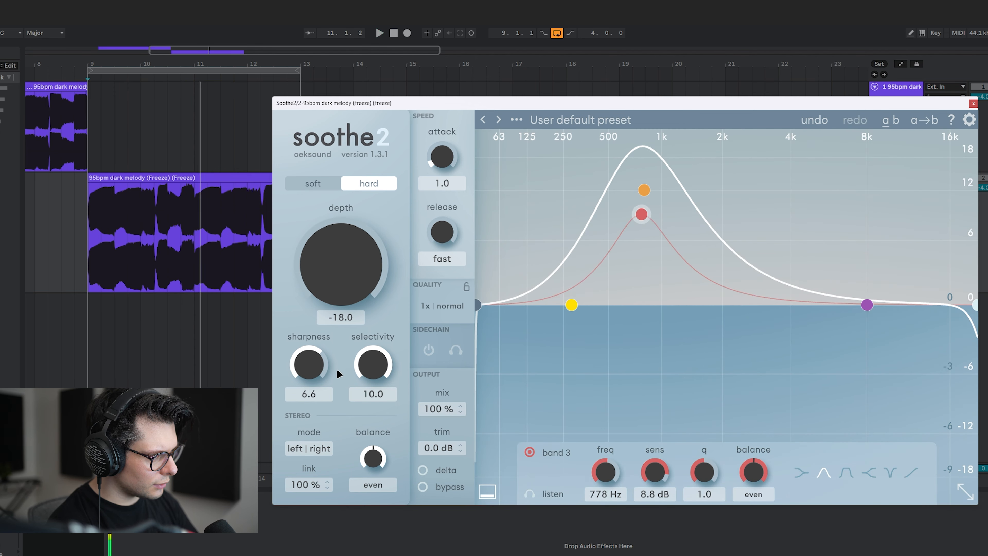
Set soothe2 band 1 to 285 Hz at 2.1 dB, narrow band 3 to q 3.3 at 751 Hz and 12 dB, with depth 1.3
{"action": "left_click_drag", "start_coordinate": [355, 274], "coordinate": [347, 221]}
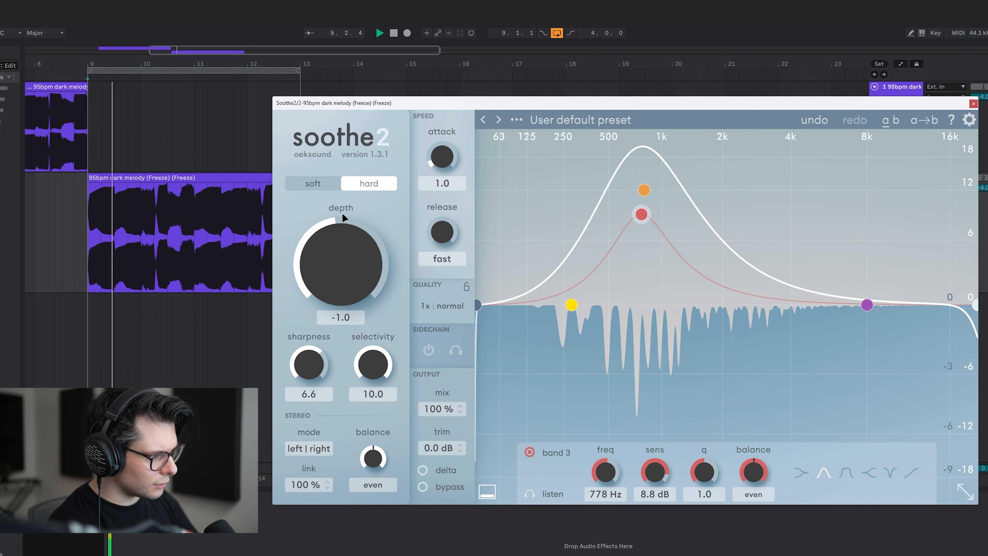
{"action": "left_click_drag", "start_coordinate": [562, 311], "coordinate": [568, 281]}
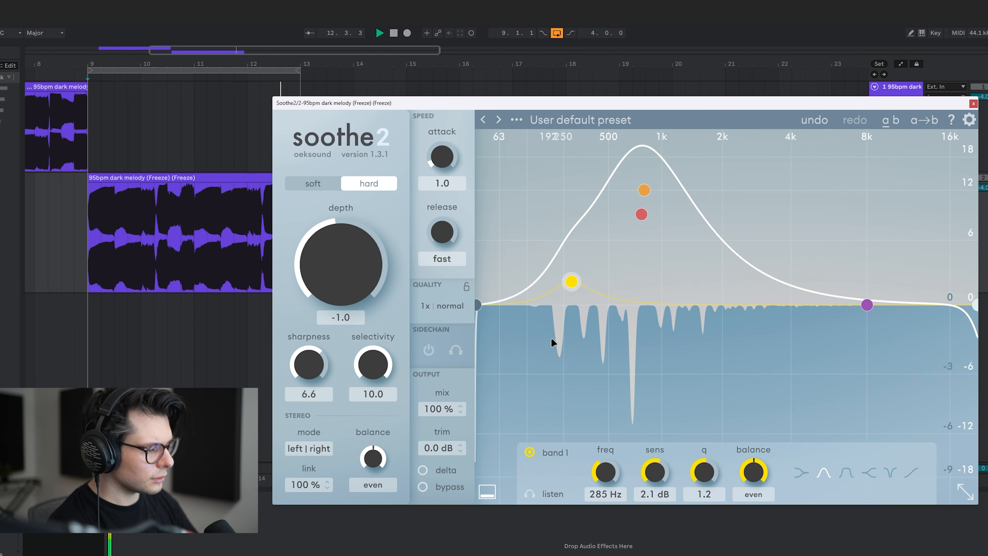
{"action": "left_click_drag", "start_coordinate": [641, 214], "coordinate": [644, 149]}
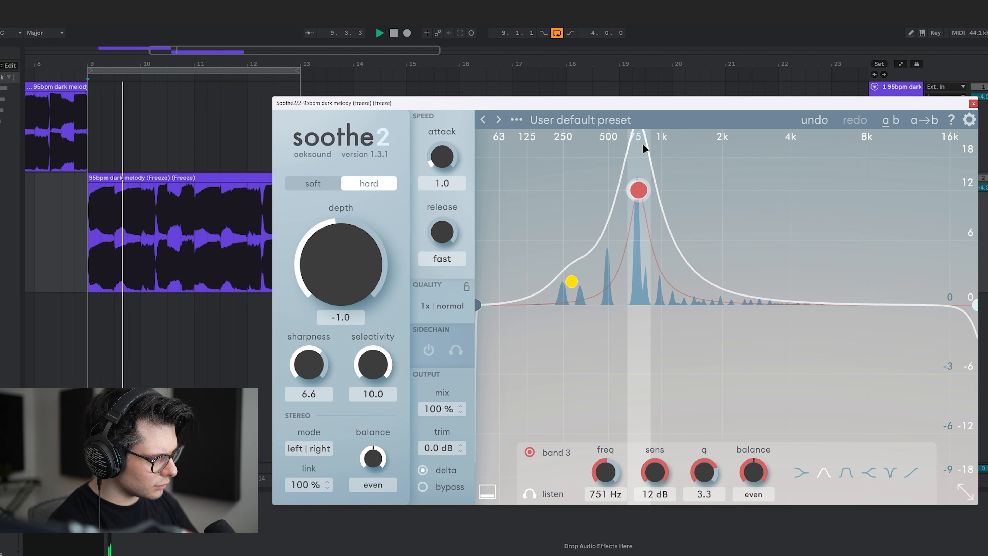
{"action": "left_click_drag", "start_coordinate": [320, 290], "coordinate": [319, 281]}
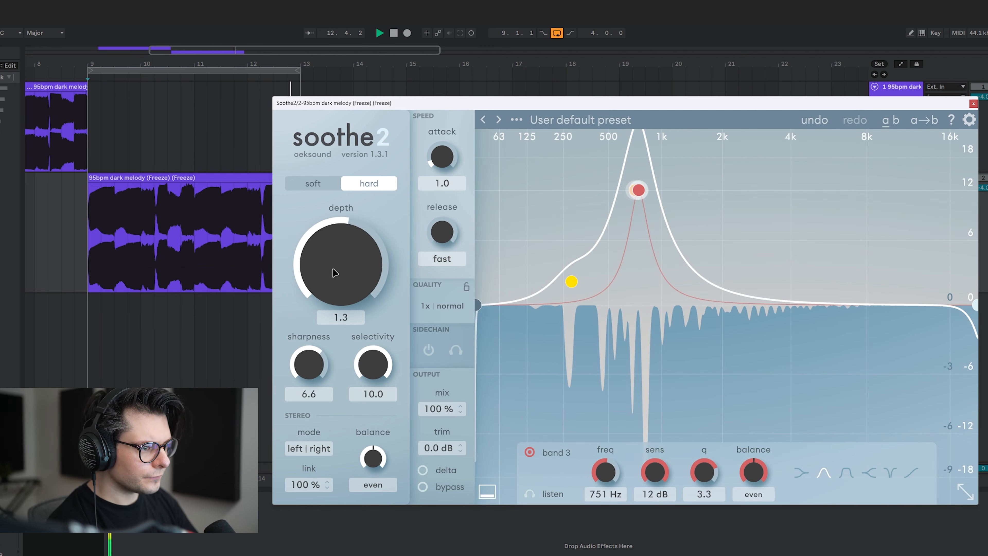
{"action": "left_click", "coordinate": [29, 496]}
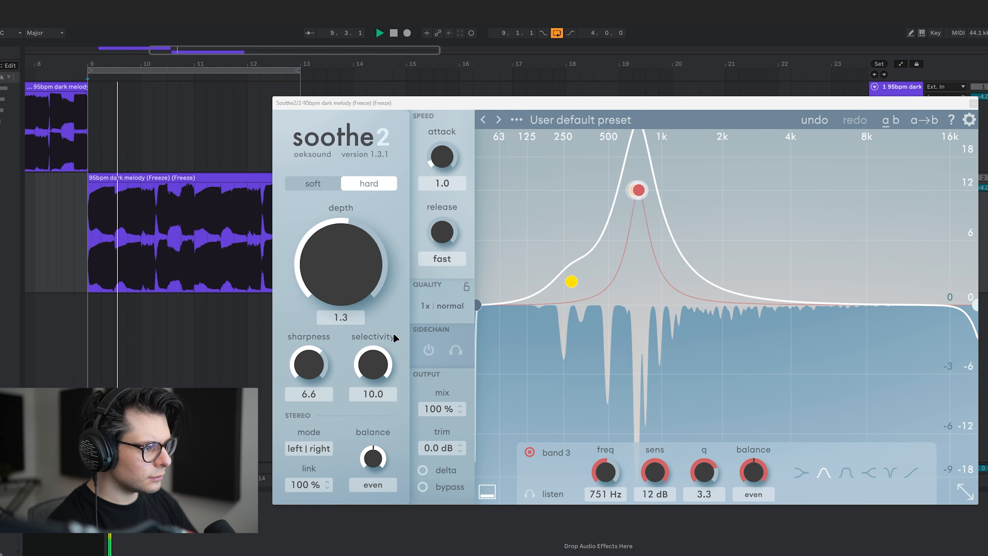
{"action": "left_click_drag", "start_coordinate": [342, 276], "coordinate": [344, 279]}
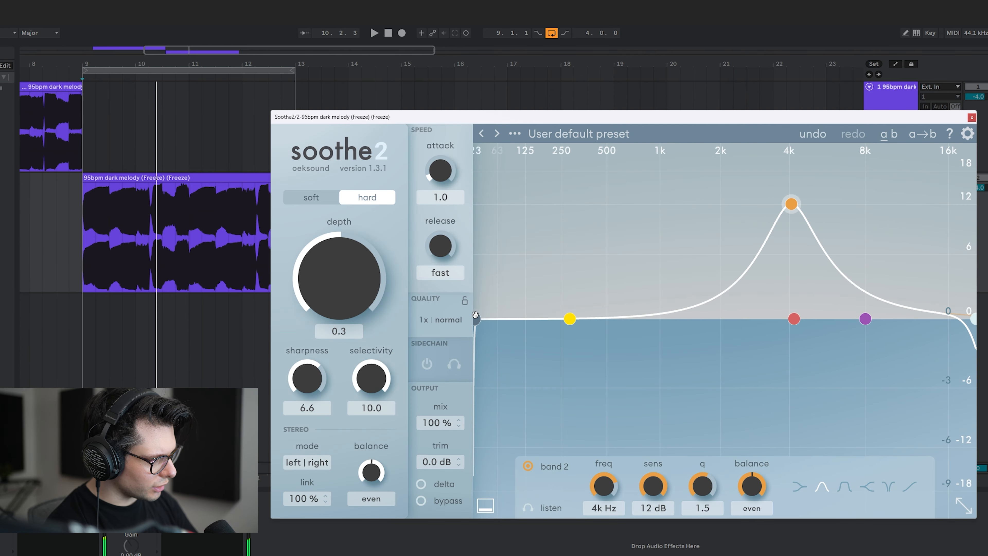
Confine the second soothe2 instance to a narrow high range below an 8.8 kHz high cut, and adjust its depth during playback
{"action": "left_click_drag", "start_coordinate": [475, 315], "coordinate": [720, 317]}
{"action": "left_click_drag", "start_coordinate": [975, 318], "coordinate": [829, 331]}
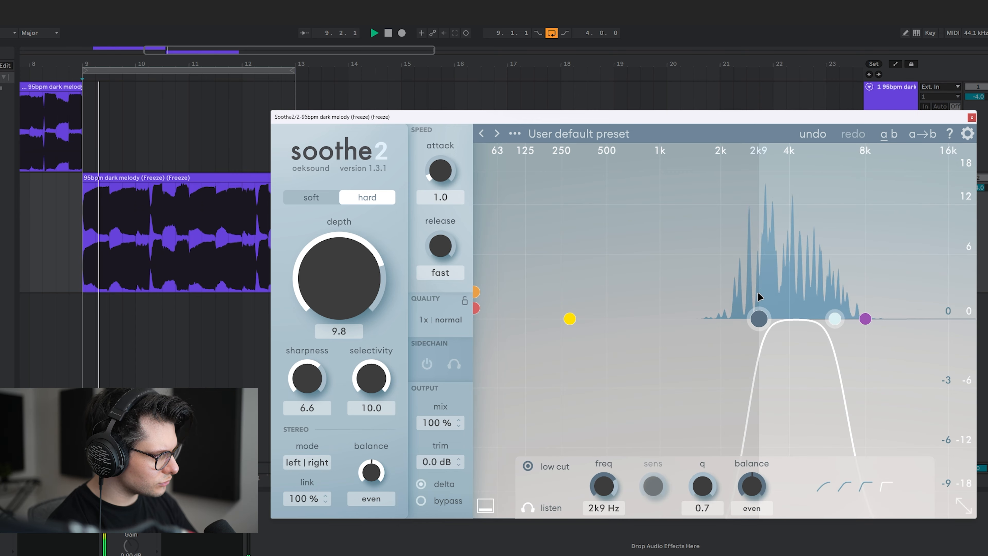
{"action": "left_click_drag", "start_coordinate": [758, 292], "coordinate": [744, 301]}
{"action": "mouse_move", "coordinate": [812, 319]}
{"action": "left_mouse_down"}
{"action": "mouse_move", "coordinate": [777, 312]}
{"action": "mouse_move", "coordinate": [809, 314]}
{"action": "left_mouse_up"}
{"action": "left_click_drag", "start_coordinate": [748, 323], "coordinate": [759, 304]}
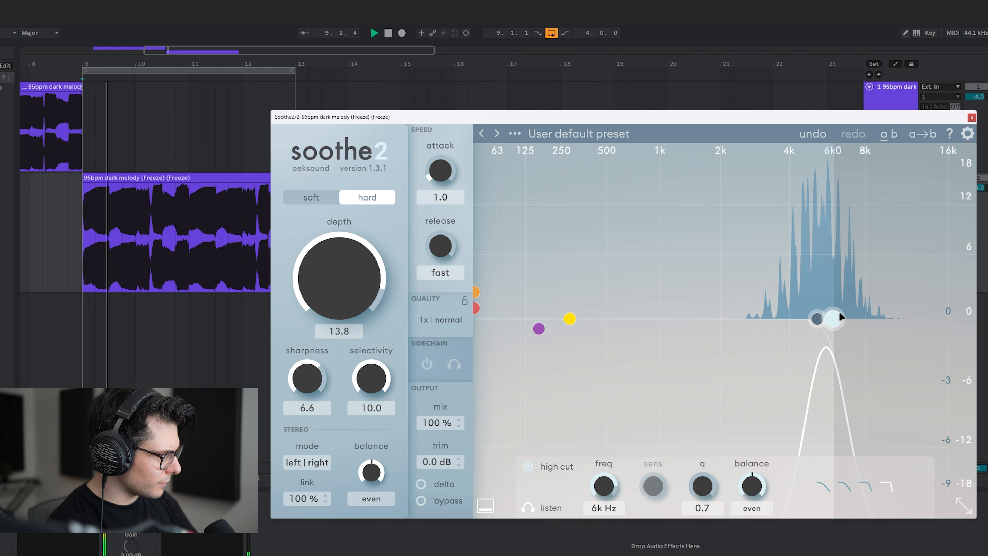
{"action": "left_click_drag", "start_coordinate": [839, 311], "coordinate": [886, 322]}
{"action": "left_click_drag", "start_coordinate": [329, 272], "coordinate": [332, 374]}
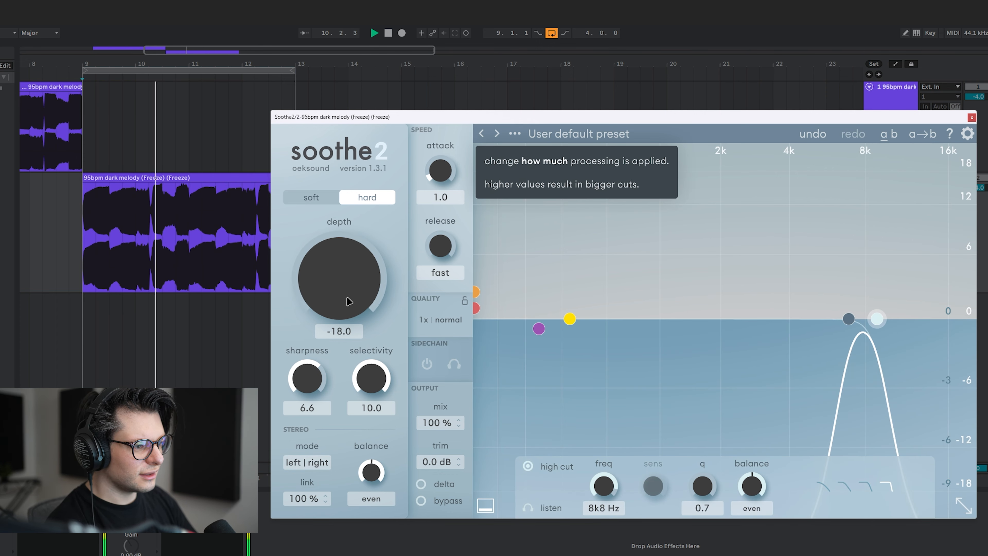
{"action": "left_click_drag", "start_coordinate": [349, 301], "coordinate": [326, 201]}
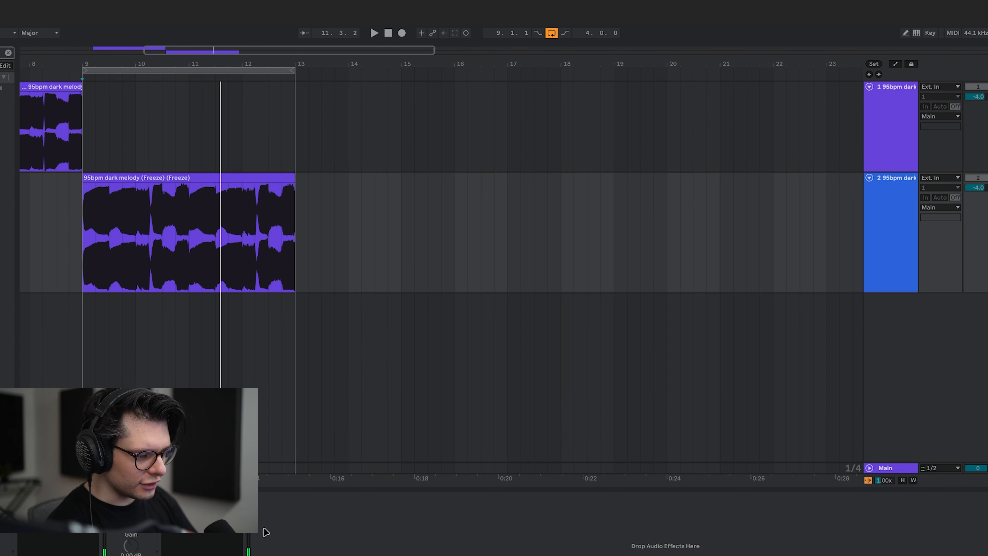
Add another soothe2 focused on the lows, with band 2 at 231 Hz and 12 dB, a 375 Hz high cut and depth -3.9
{"action": "key", "text": "Down"}
{"action": "key", "text": "Return"}
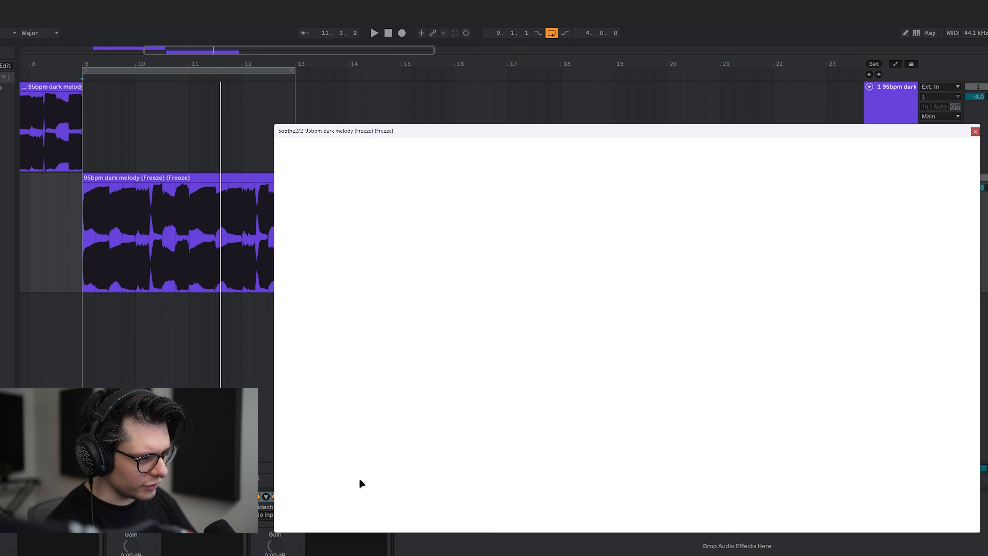
{"action": "key", "text": "space"}
{"action": "left_click_drag", "start_coordinate": [742, 332], "coordinate": [564, 220]}
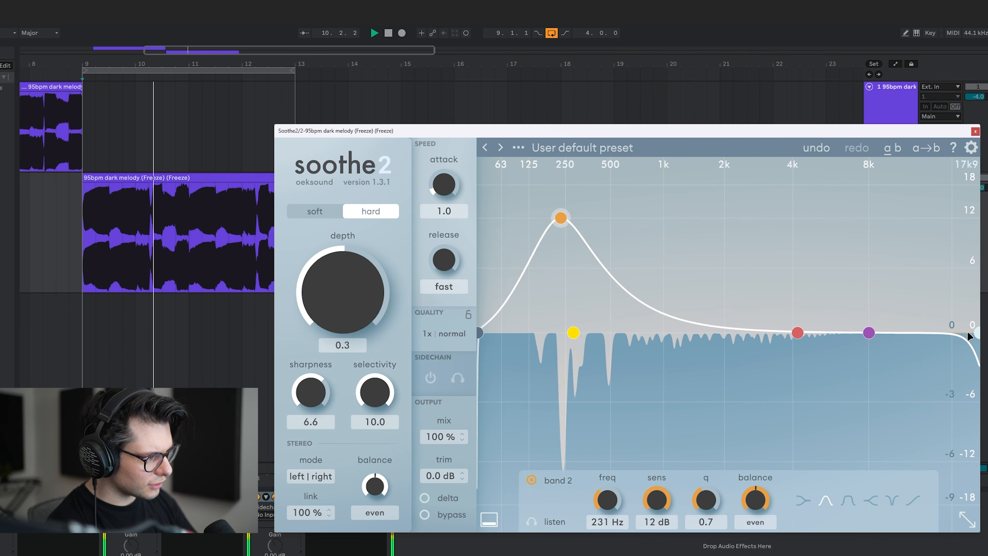
{"action": "left_click_drag", "start_coordinate": [978, 333], "coordinate": [591, 333]}
{"action": "mouse_move", "coordinate": [342, 292]}
{"action": "left_mouse_down"}
{"action": "mouse_move", "coordinate": [342, 317]}
{"action": "mouse_move", "coordinate": [343, 279]}
{"action": "left_mouse_up"}
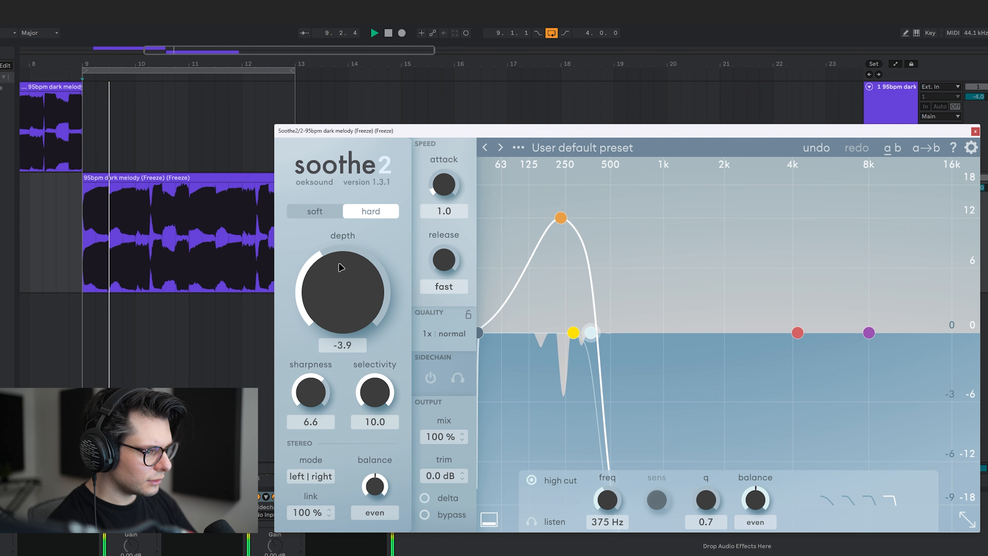
{"action": "key", "text": "Escape"}
Loop the eight bars from bar 5 across both clips, and compare the original melody with the processed one
{"action": "key", "text": "Delete"}
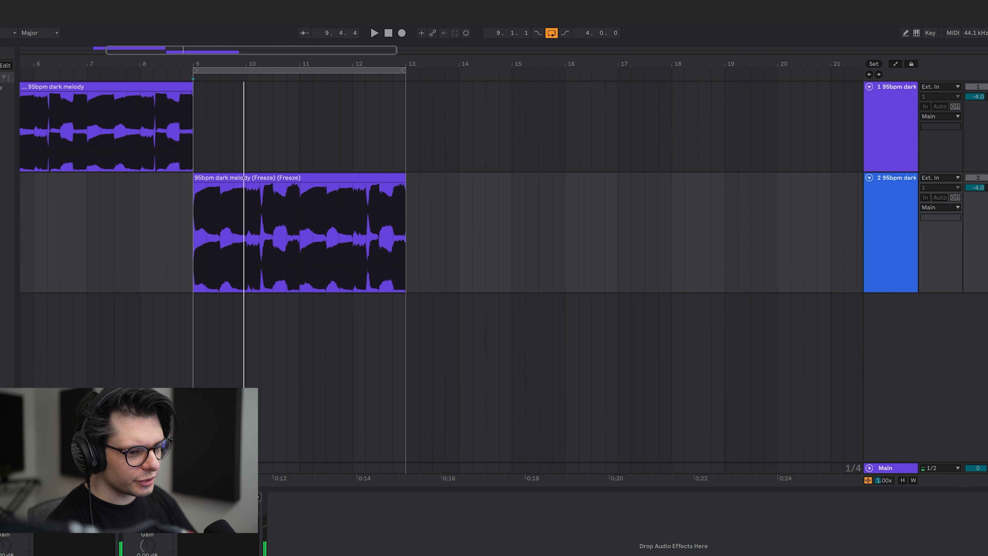
{"action": "key", "text": "Delete"}
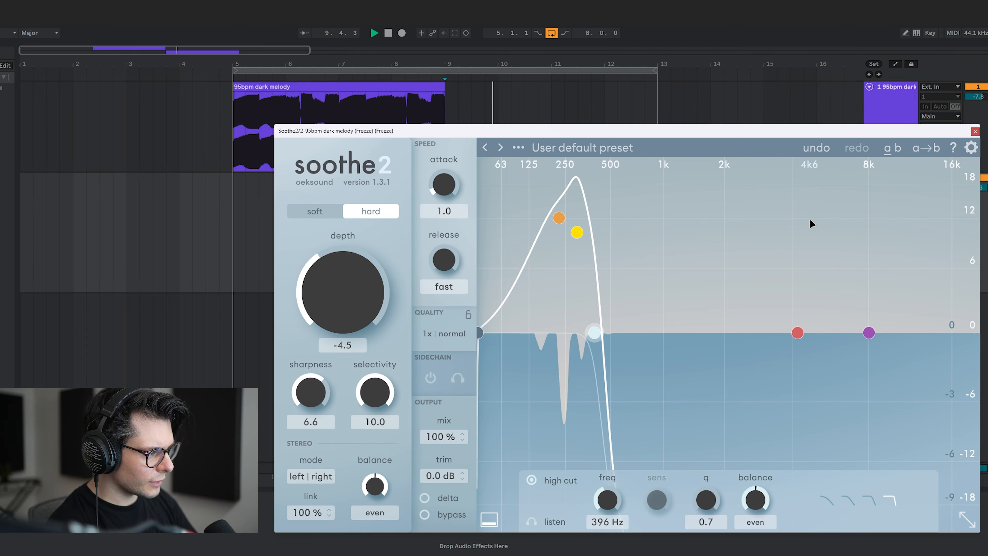
{"action": "key", "text": "Escape"}
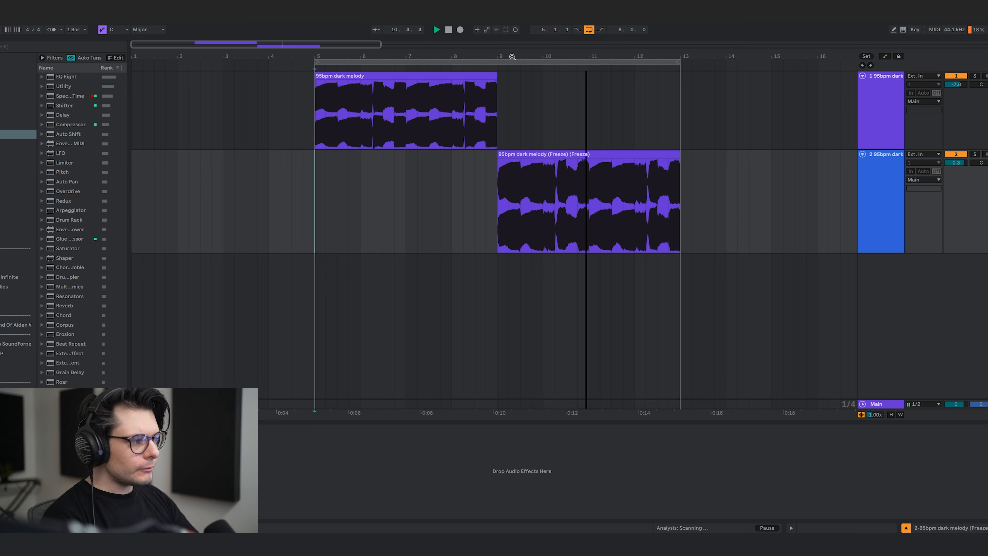
{"action": "left_click", "coordinate": [504, 203]}
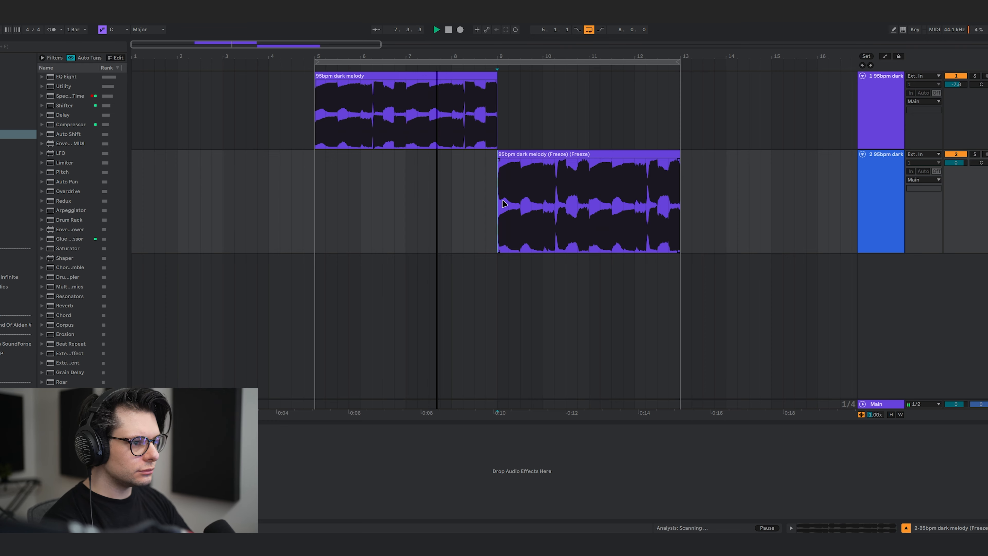
{"action": "left_click", "coordinate": [326, 85]}
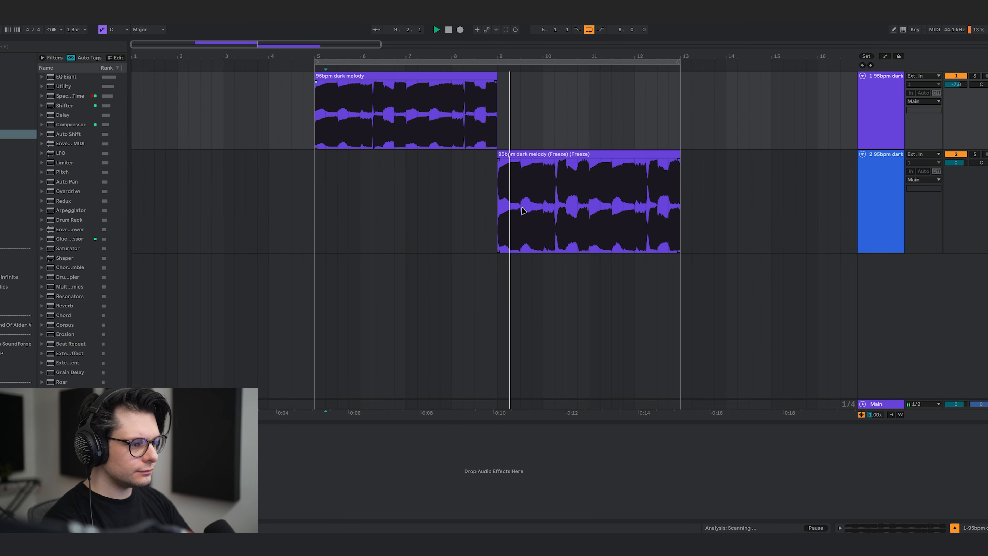
{"action": "left_click", "coordinate": [500, 216]}
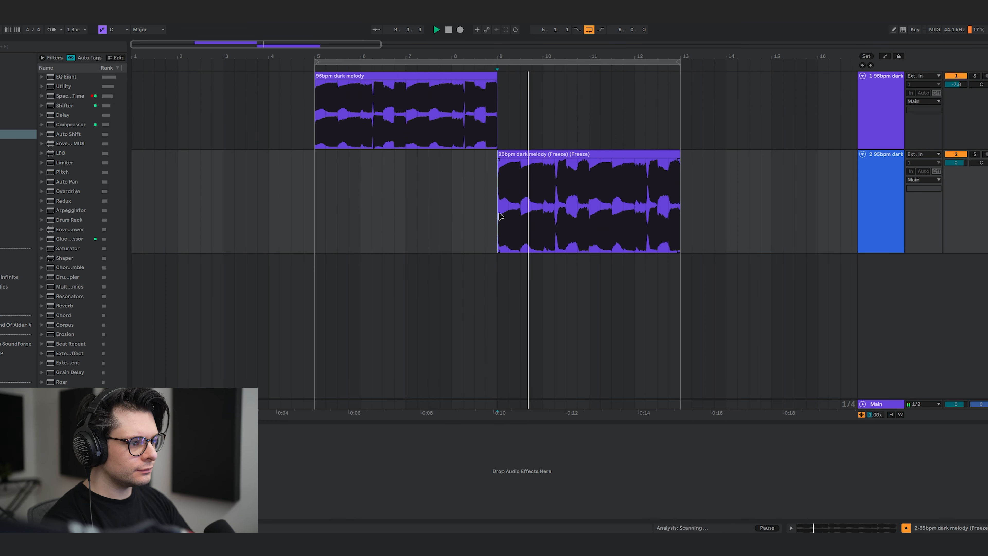
Loop the four bars of the processed clip from bar 9, and compare its start with the original clip's start again
{"action": "left_click", "coordinate": [630, 168]}
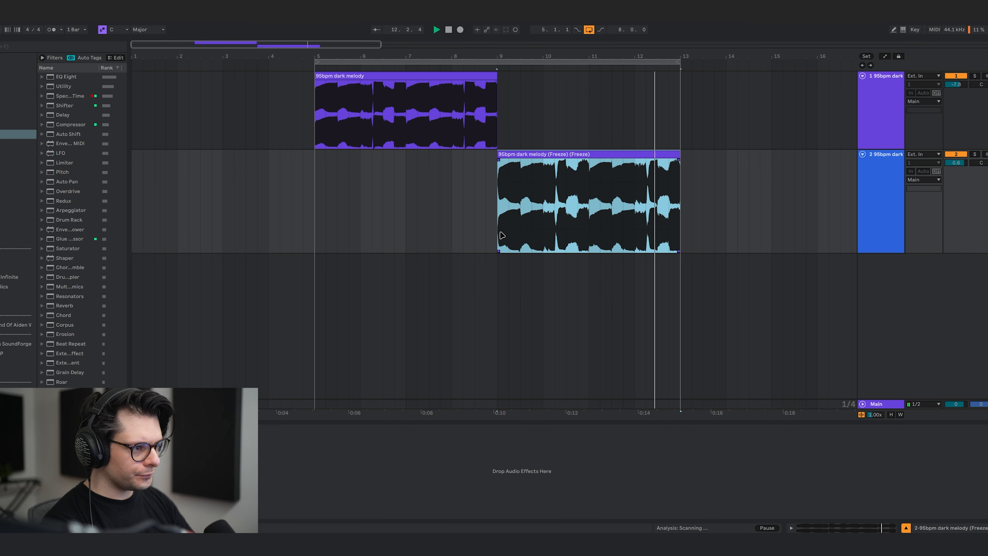
{"action": "left_click", "coordinate": [493, 215]}
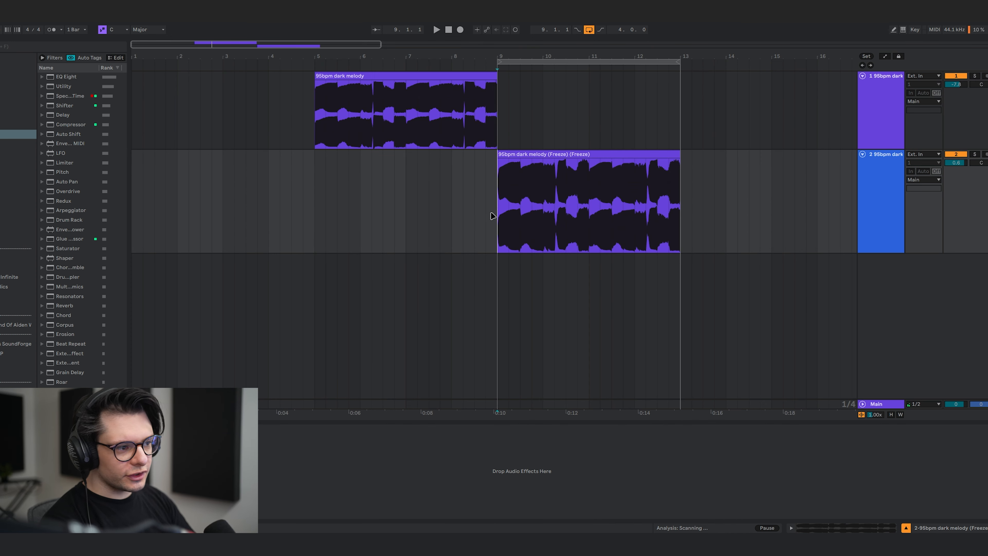
{"action": "left_click", "coordinate": [320, 119]}
{"action": "key", "text": "space"}
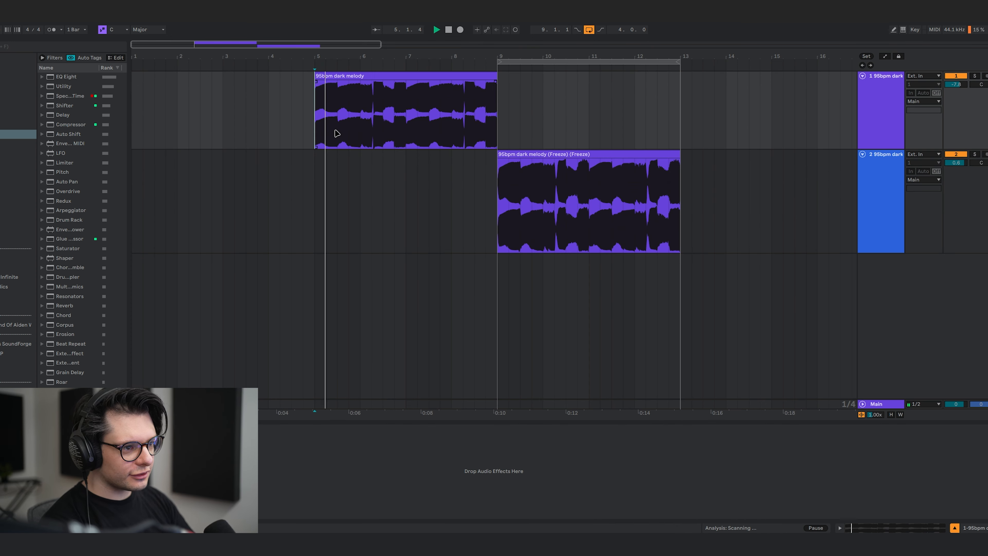
{"action": "key", "text": "space"}
{"action": "left_click", "coordinate": [505, 217]}
{"action": "key", "text": "space"}
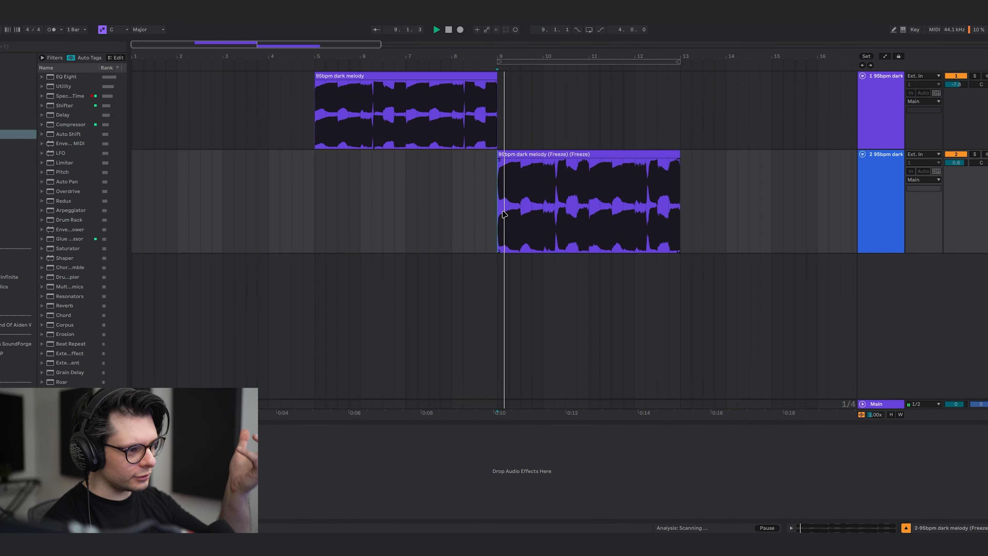
{"action": "left_click", "coordinate": [313, 121]}
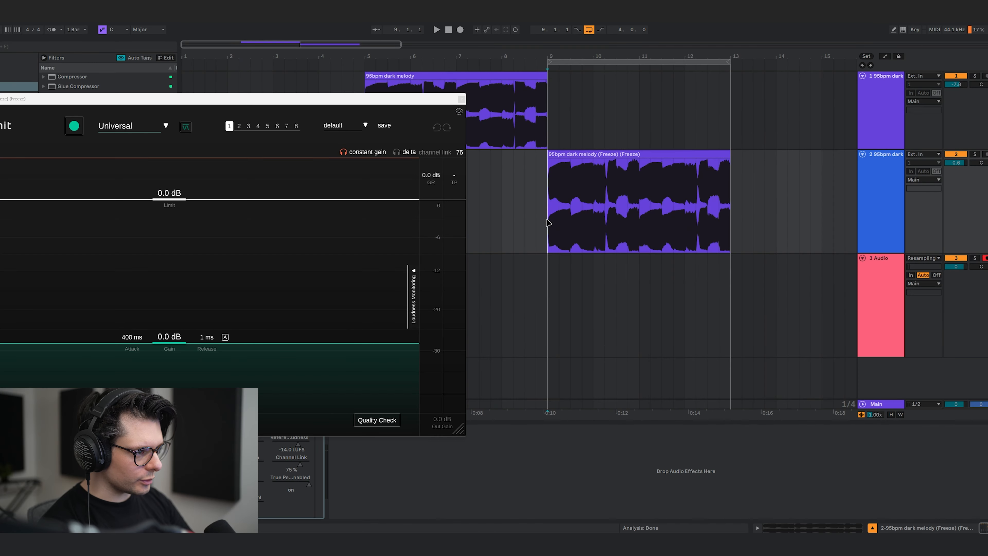
Resample the processed clip onto the third track while lowering the limiter's limit to -6.0 dB and raising its gain to about 1.9 dB
{"action": "key", "text": "F9"}
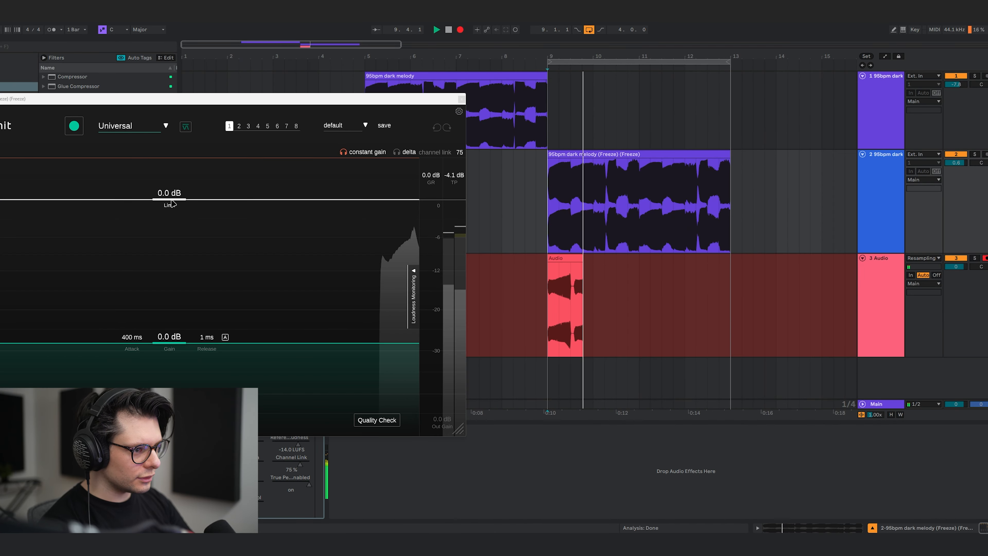
{"action": "left_click_drag", "start_coordinate": [166, 201], "coordinate": [157, 240]}
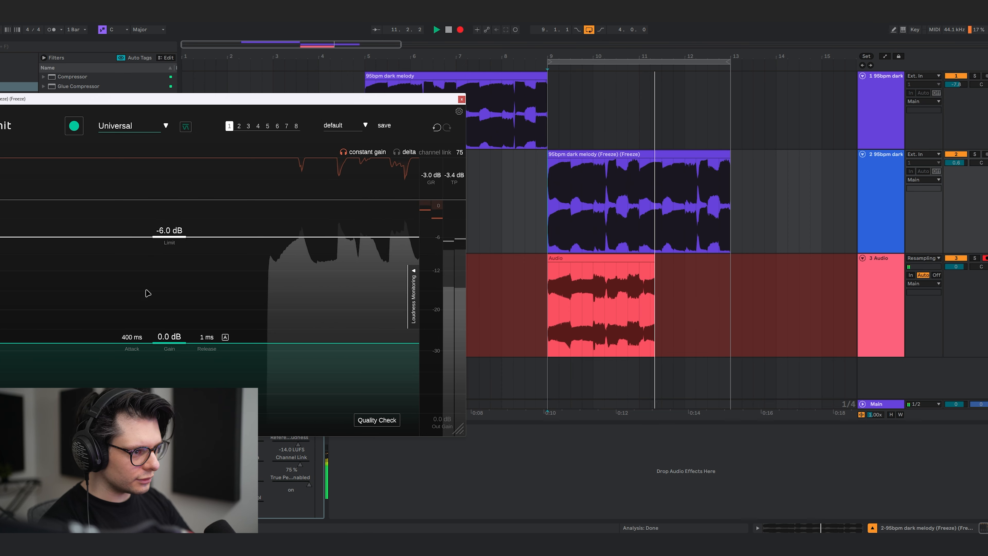
{"action": "left_click_drag", "start_coordinate": [220, 348], "coordinate": [179, 328]}
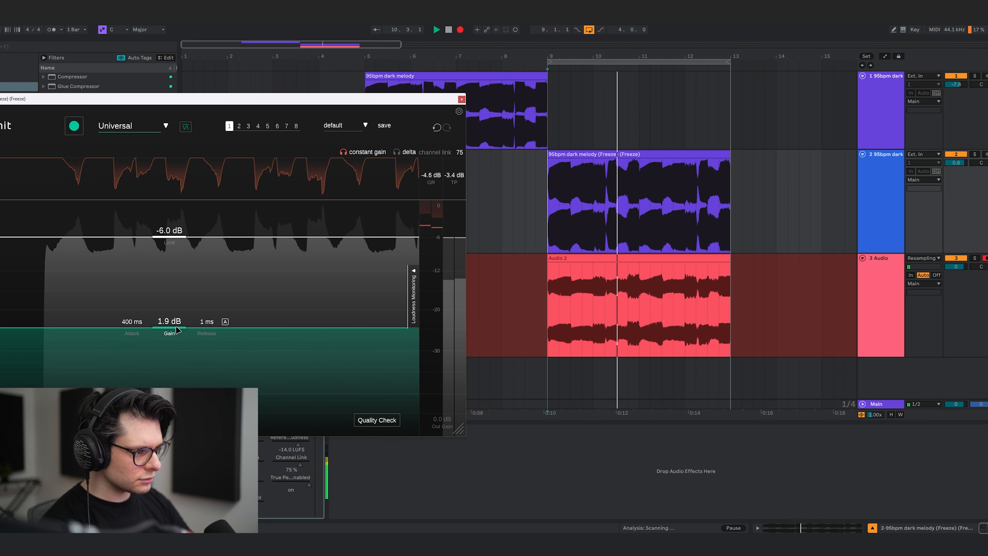
{"action": "key", "text": "space"}
{"action": "left_click", "coordinate": [564, 266]}
{"action": "left_click", "coordinate": [550, 305]}
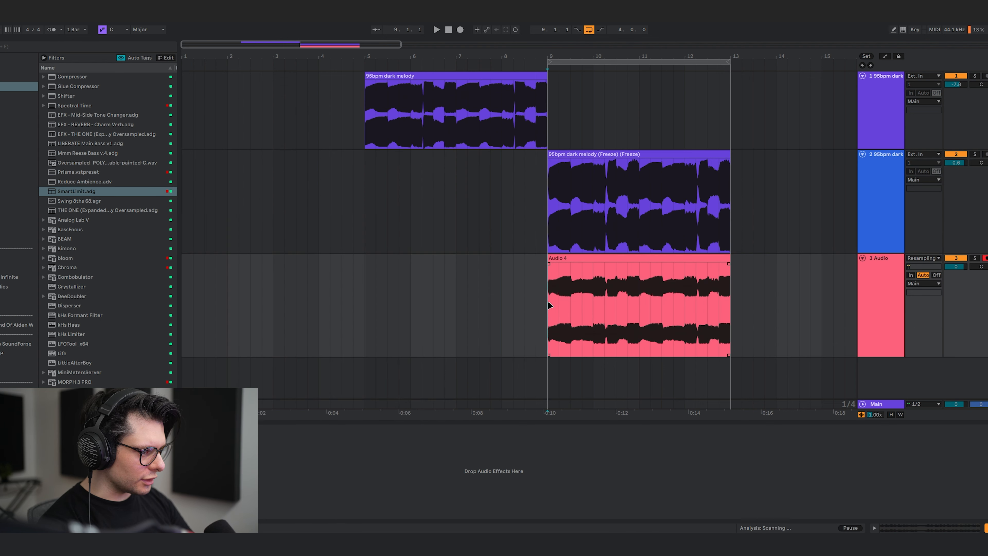
Add Pro-Q 4 after the limiter on the processed melody track, and delete the resampled clip
{"action": "left_click", "coordinate": [546, 206]}
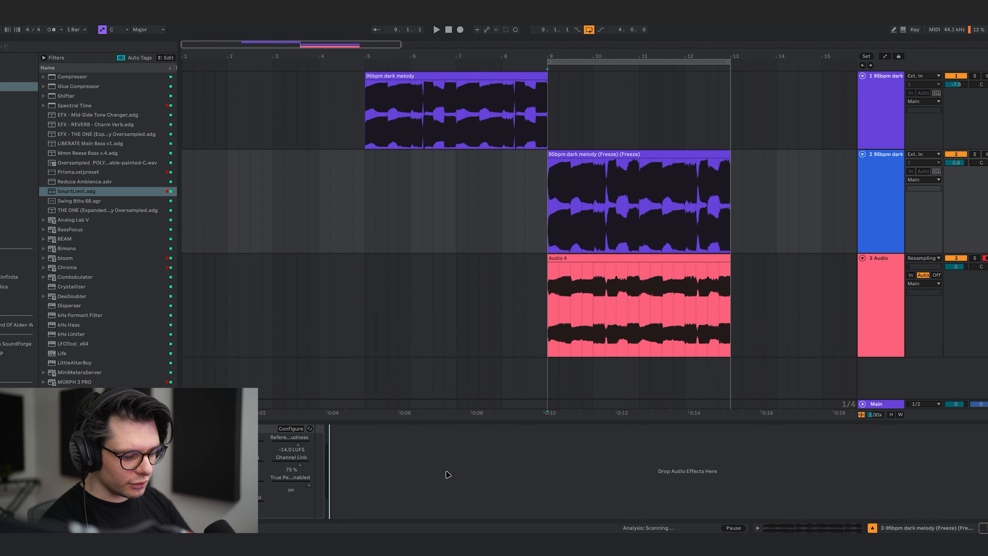
{"action": "key", "text": "ctrl+f"}
{"action": "type", "text": "pro q"}
{"action": "key", "text": "Return"}
{"action": "left_click_drag", "start_coordinate": [490, 290], "coordinate": [850, 289]}
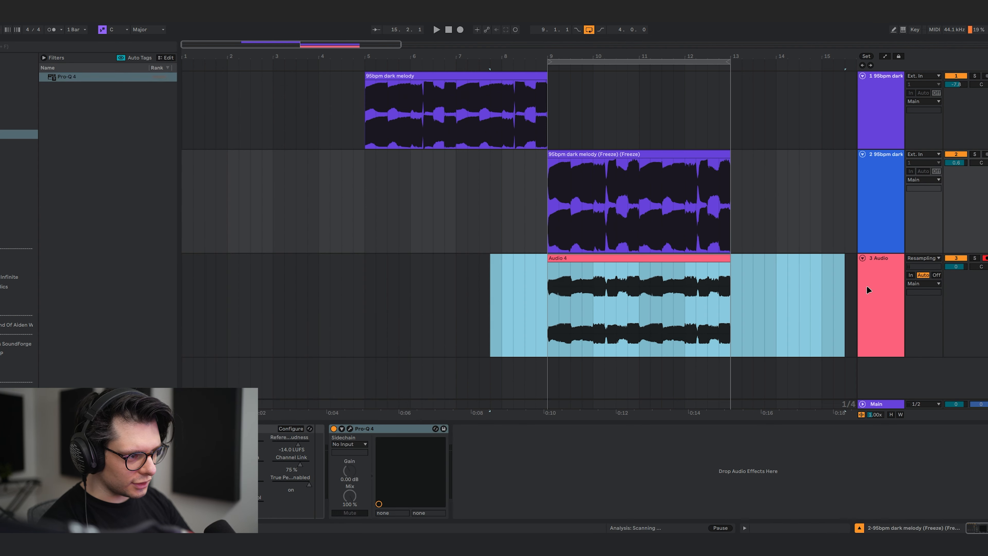
{"action": "key", "text": "Delete"}
{"action": "left_click", "coordinate": [555, 214]}
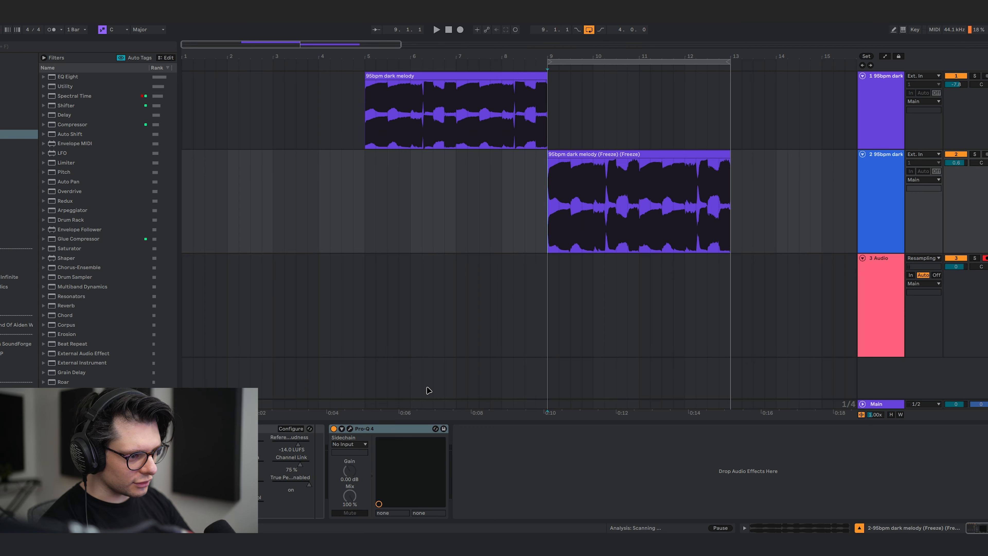
Open the new Pro-Q 4 beside the processed clip and play the loop to examine its spectrum
{"action": "left_click", "coordinate": [350, 428]}
{"action": "left_click_drag", "start_coordinate": [603, 86], "coordinate": [987, 93]}
{"action": "left_click_drag", "start_coordinate": [468, 236], "coordinate": [257, 208]}
{"action": "key", "text": "ctrl+alt+b"}
{"action": "left_click_drag", "start_coordinate": [681, 86], "coordinate": [477, 83]}
{"action": "key", "text": "space"}
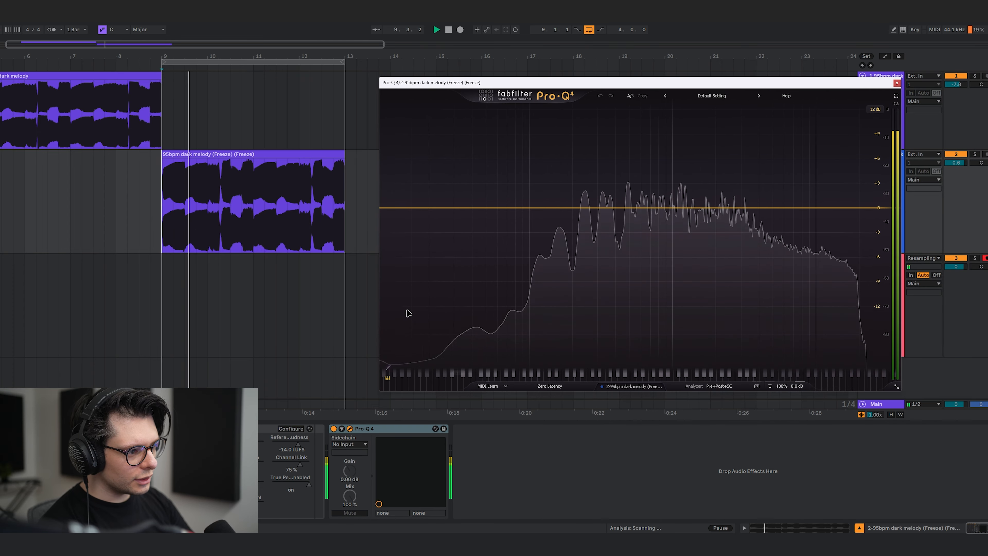
Add a 96 dB/oct low cut just below the melody's lowest content, refine it during playback, and set the processing to Linear Phase
{"action": "key", "text": "space"}
{"action": "left_click_drag", "start_coordinate": [398, 209], "coordinate": [545, 215]}
{"action": "left_click", "coordinate": [421, 202]}
{"action": "key", "text": "space"}
{"action": "scroll", "coordinate": [544, 214], "scroll_direction": "up", "scroll_amount": 2}
{"action": "scroll", "coordinate": [544, 215], "scroll_direction": "down", "scroll_amount": 1}
{"action": "scroll", "coordinate": [544, 215], "scroll_direction": "up", "scroll_amount": 1}
{"action": "scroll", "coordinate": [544, 215], "scroll_direction": "down", "scroll_amount": 1}
{"action": "key", "text": "space"}
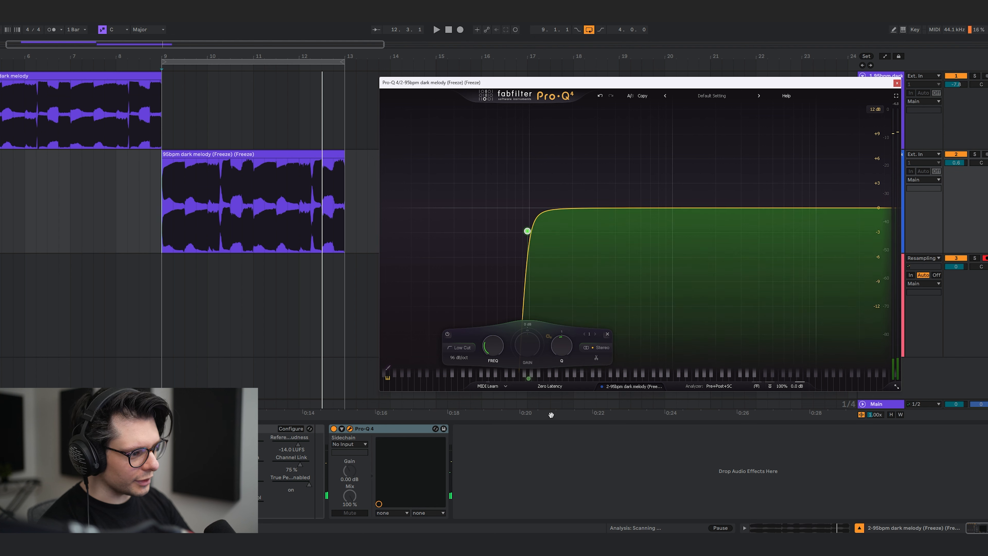
{"action": "left_click", "coordinate": [551, 412]}
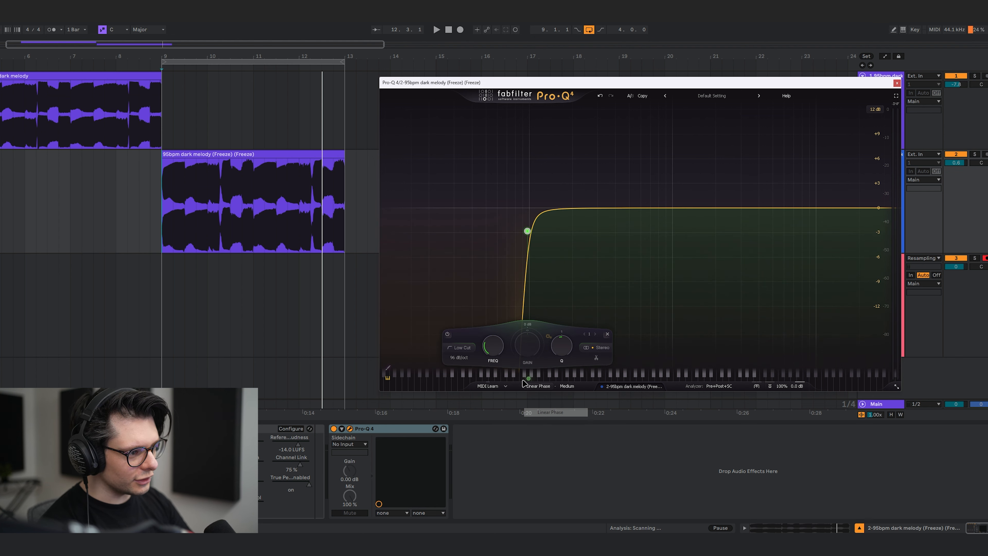
Resample the low-cut melody's four bars from bar 9 onto the third track, and inspect the recorded waveform against the source clip
{"action": "left_click_drag", "start_coordinate": [624, 82], "coordinate": [904, 380]}
{"action": "left_click", "coordinate": [461, 29]}
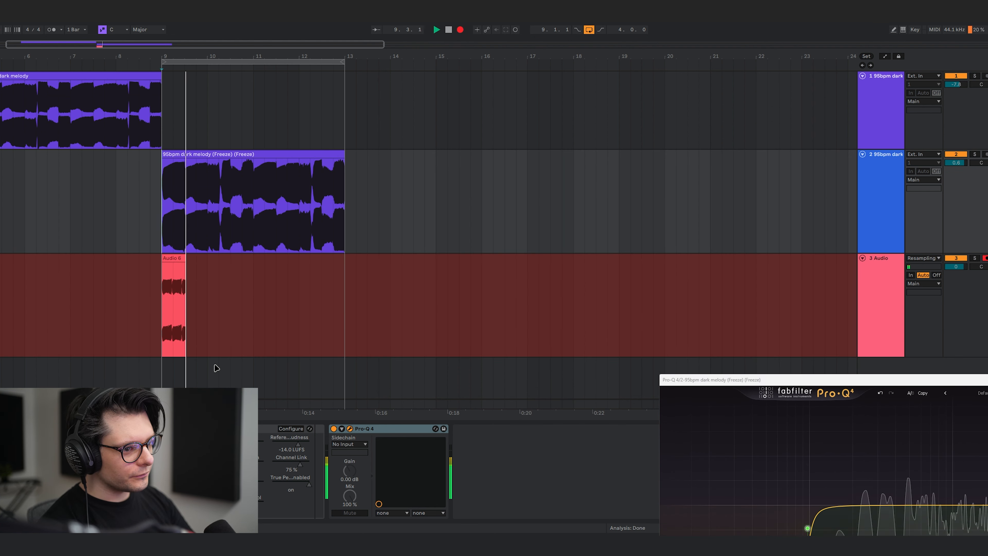
{"action": "scroll", "coordinate": [185, 316], "scroll_direction": "up", "scroll_amount": 2}
{"action": "left_click_drag", "start_coordinate": [249, 297], "coordinate": [354, 249]}
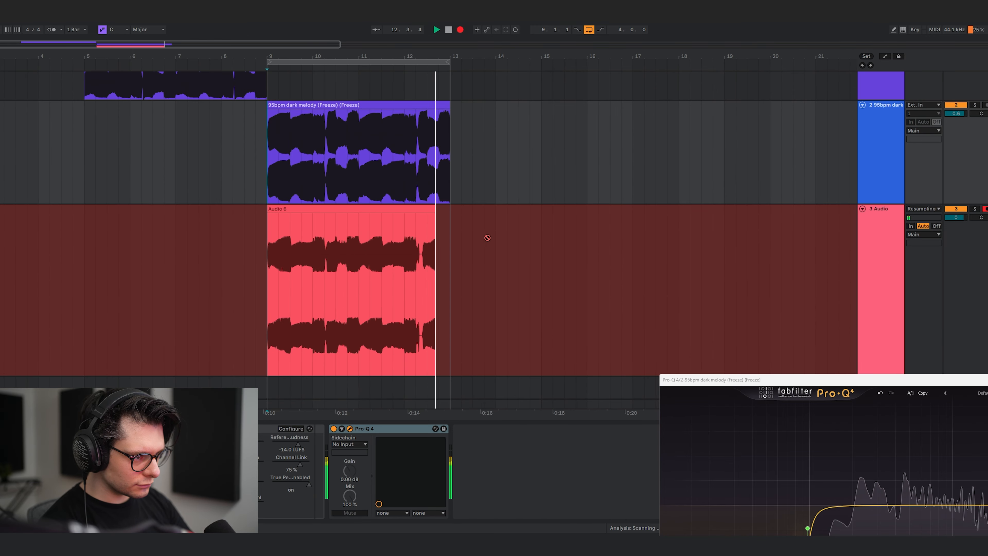
{"action": "key", "text": "space"}
{"action": "left_click", "coordinate": [333, 209]}
{"action": "scroll", "coordinate": [338, 241], "scroll_direction": "up", "scroll_amount": 8}
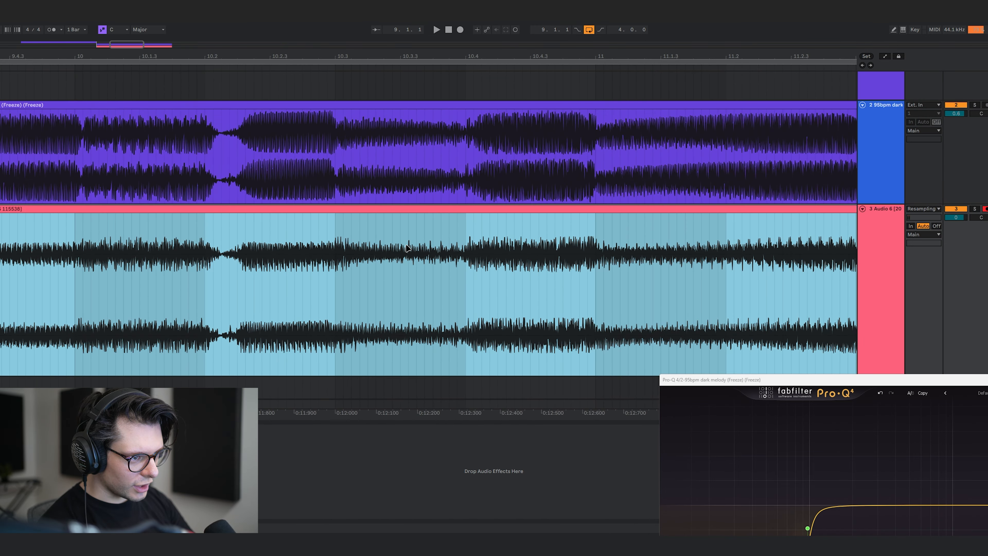
{"action": "scroll", "coordinate": [407, 249], "scroll_direction": "down", "scroll_amount": 10}
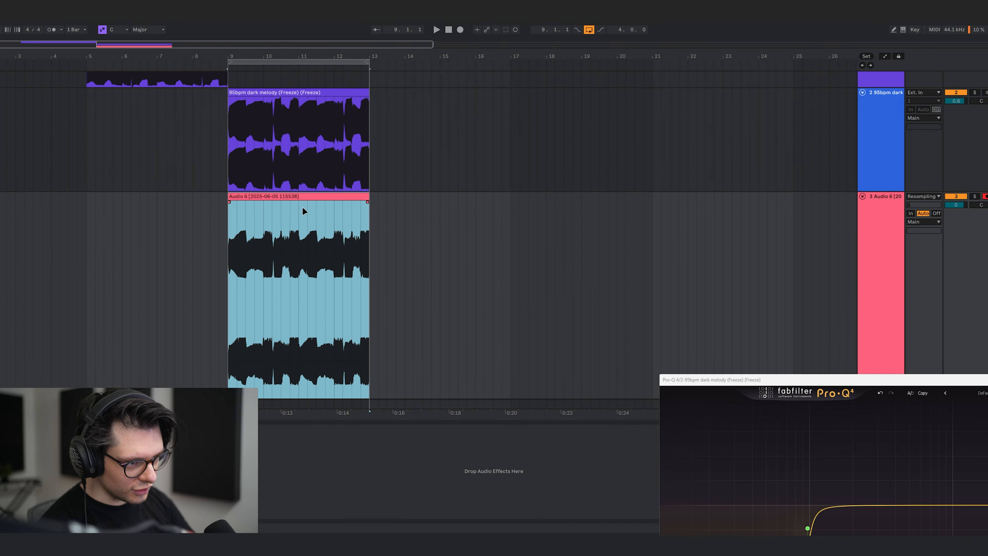
{"action": "double_click", "coordinate": [304, 210]}
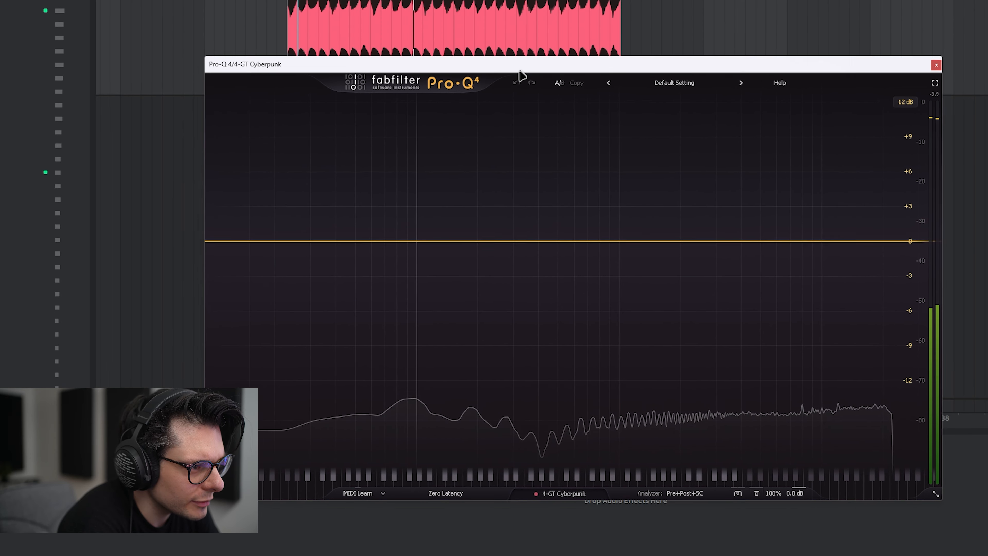
Try a low shelf of about +1 dB at 68 Hz in Pro-Q 4 on the GT Cyberpunk track
{"action": "left_click_drag", "start_coordinate": [521, 77], "coordinate": [546, 85]}
{"action": "left_click_drag", "start_coordinate": [418, 85], "coordinate": [405, 47]}
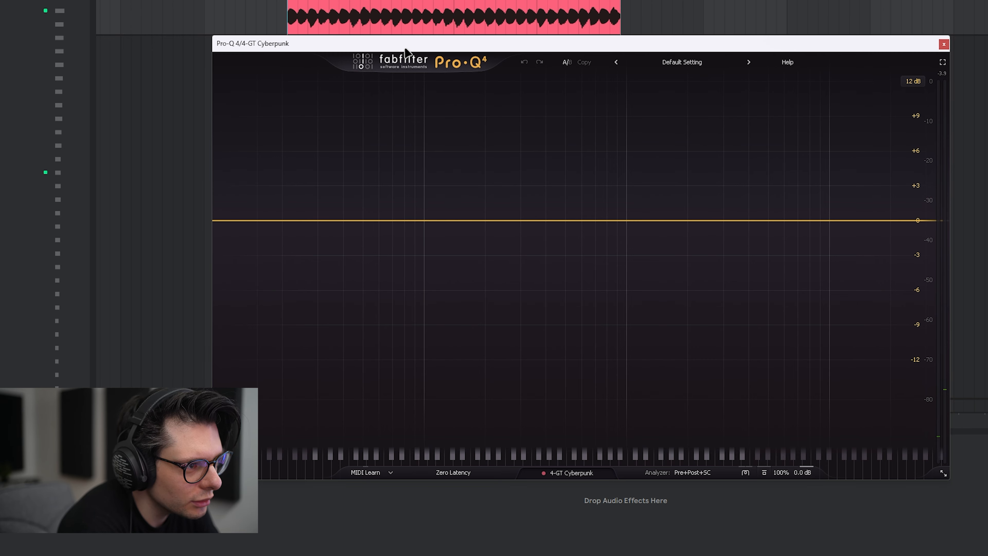
{"action": "left_click_drag", "start_coordinate": [342, 44], "coordinate": [342, 50]}
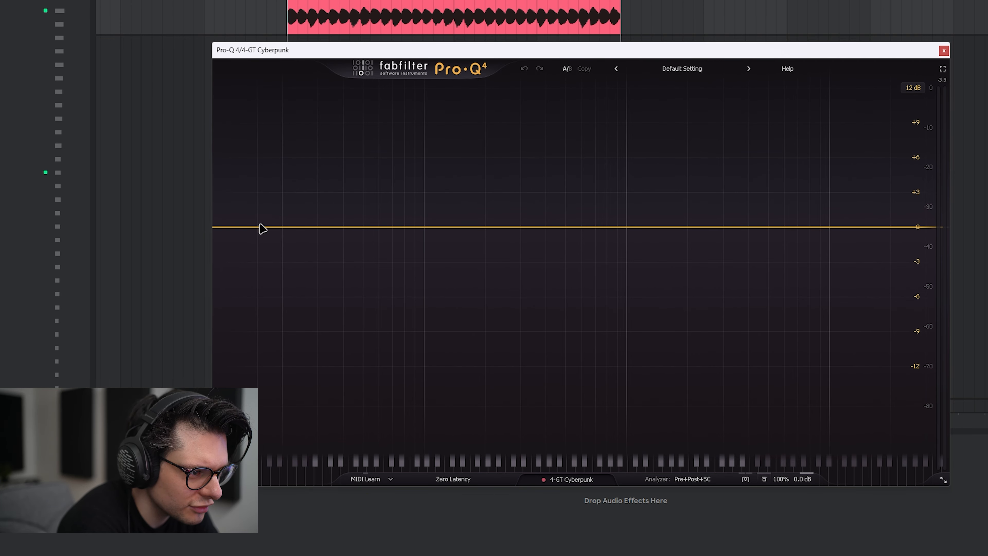
{"action": "left_click_drag", "start_coordinate": [262, 229], "coordinate": [389, 221]}
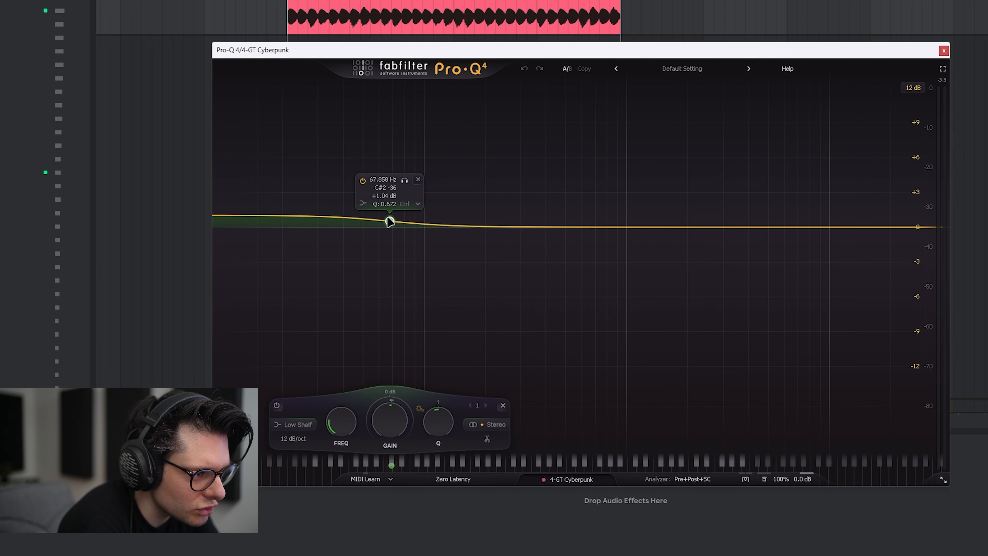
{"action": "left_click", "coordinate": [418, 179]}
Play the GT Cyberpunk loop and roll off its highest frequencies with a 24 dB/oct high cut
{"action": "key", "text": "space"}
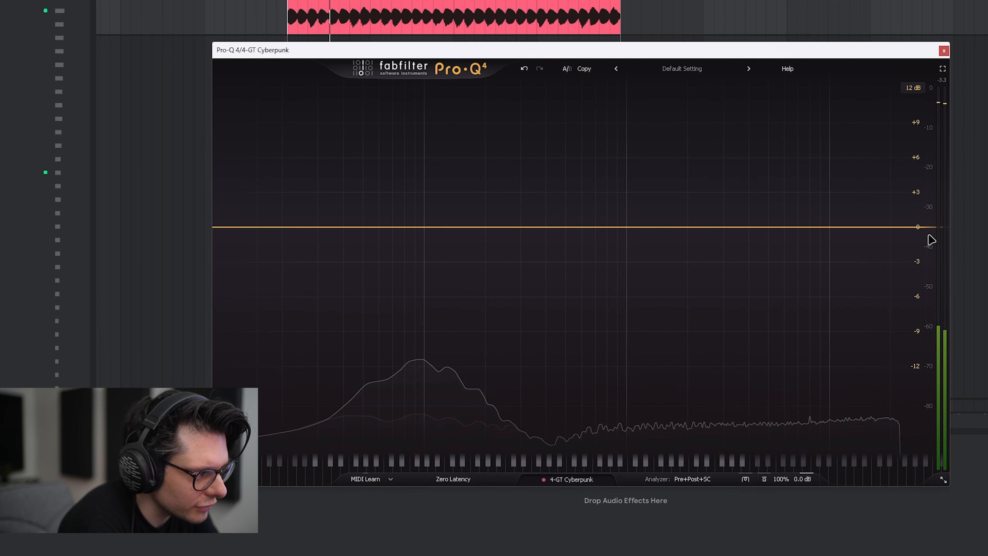
{"action": "left_click_drag", "start_coordinate": [932, 239], "coordinate": [885, 297]}
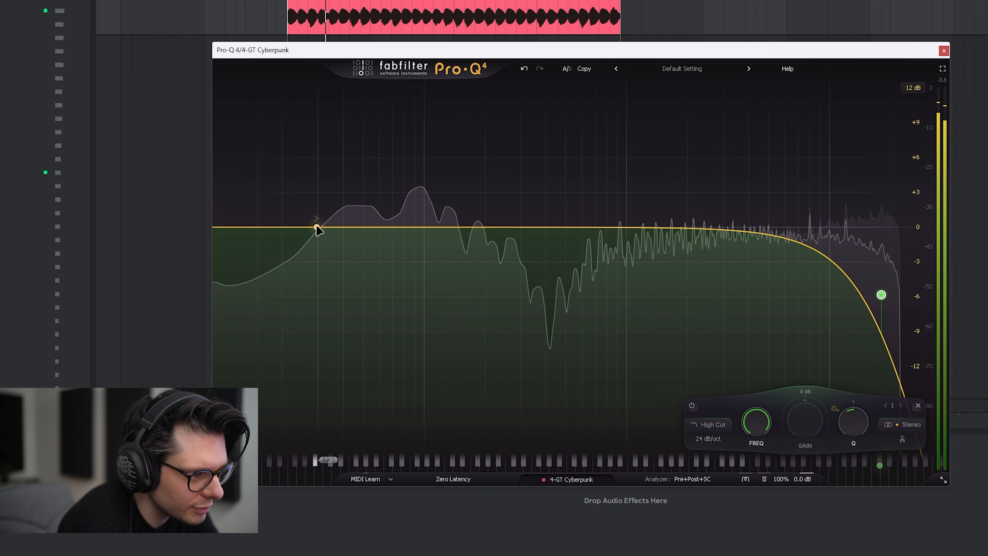
Try a broad boost in the loop's low frequencies during playback
{"action": "mouse_move", "coordinate": [317, 229]}
{"action": "left_mouse_down"}
{"action": "mouse_move", "coordinate": [346, 170]}
{"action": "mouse_move", "coordinate": [352, 101]}
{"action": "mouse_move", "coordinate": [342, 128]}
{"action": "mouse_move", "coordinate": [348, 226]}
{"action": "mouse_move", "coordinate": [356, 124]}
{"action": "left_mouse_up"}
{"action": "scroll", "coordinate": [344, 143], "scroll_direction": "down", "scroll_amount": 5}
{"action": "key", "text": "space"}
{"action": "key", "text": "Delete"}
Isolate the lows with a steep high cut, and add a 36 dB/oct side low cut at 100.89 Hz plus a wide dynamic low bell boost
{"action": "mouse_move", "coordinate": [886, 292]}
{"action": "left_mouse_down"}
{"action": "mouse_move", "coordinate": [564, 234]}
{"action": "mouse_move", "coordinate": [500, 247]}
{"action": "mouse_move", "coordinate": [379, 228]}
{"action": "mouse_move", "coordinate": [404, 233]}
{"action": "left_mouse_up"}
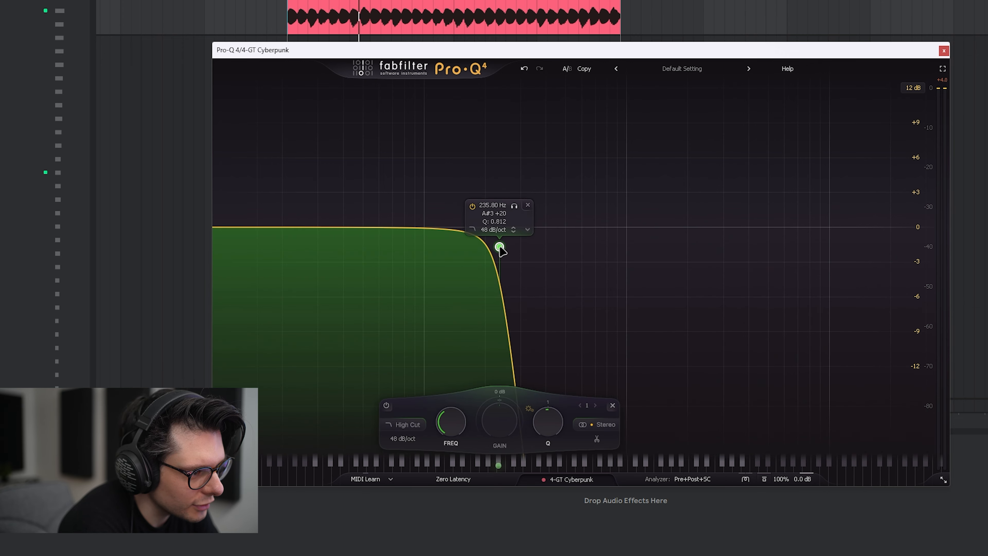
{"action": "key", "text": "space"}
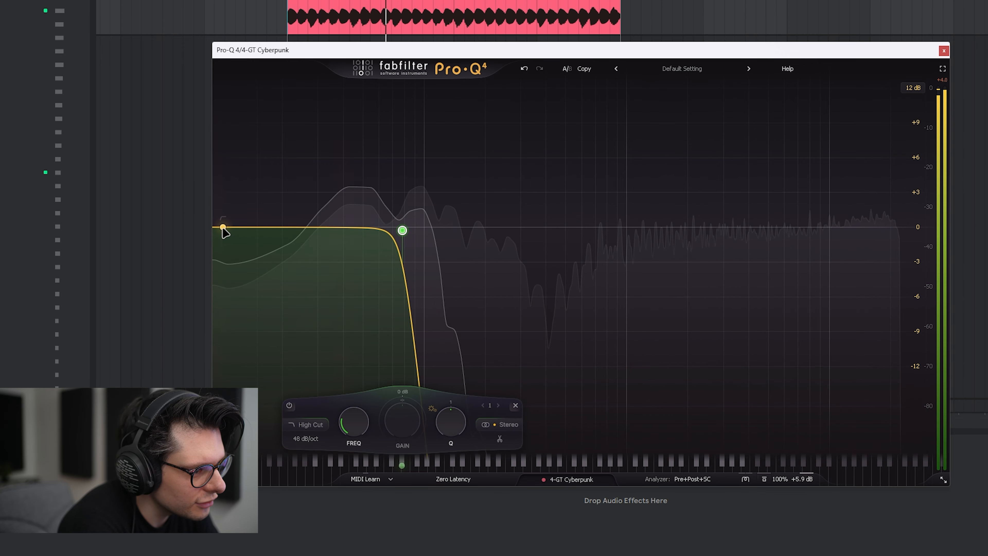
{"action": "left_click_drag", "start_coordinate": [223, 228], "coordinate": [425, 268]}
{"action": "left_click_drag", "start_coordinate": [349, 230], "coordinate": [345, 138]}
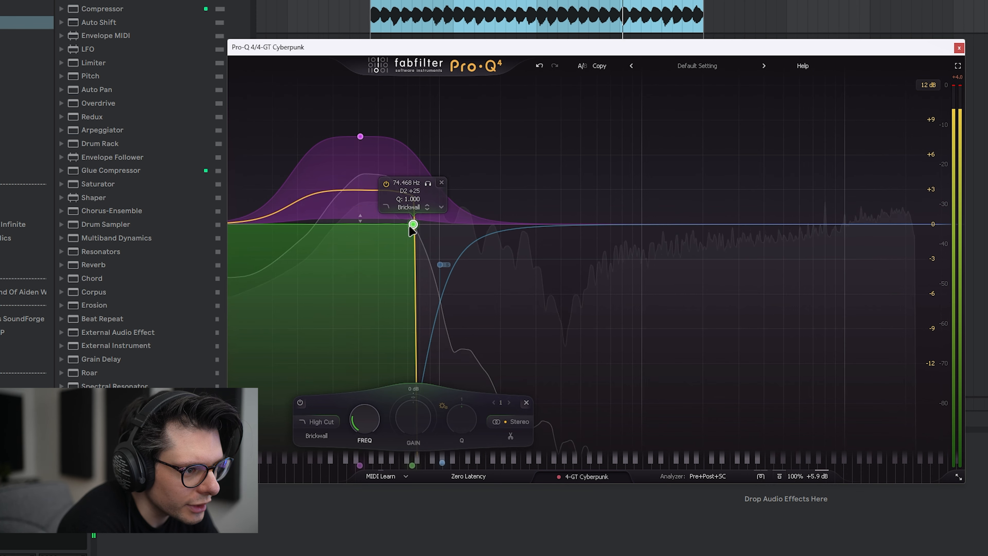
Add a narrow bell of about +0.3 dB near 80 Hz, and raise the 96 dB/oct high cut in stages to about 30 kHz
{"action": "left_click_drag", "start_coordinate": [417, 230], "coordinate": [453, 230]}
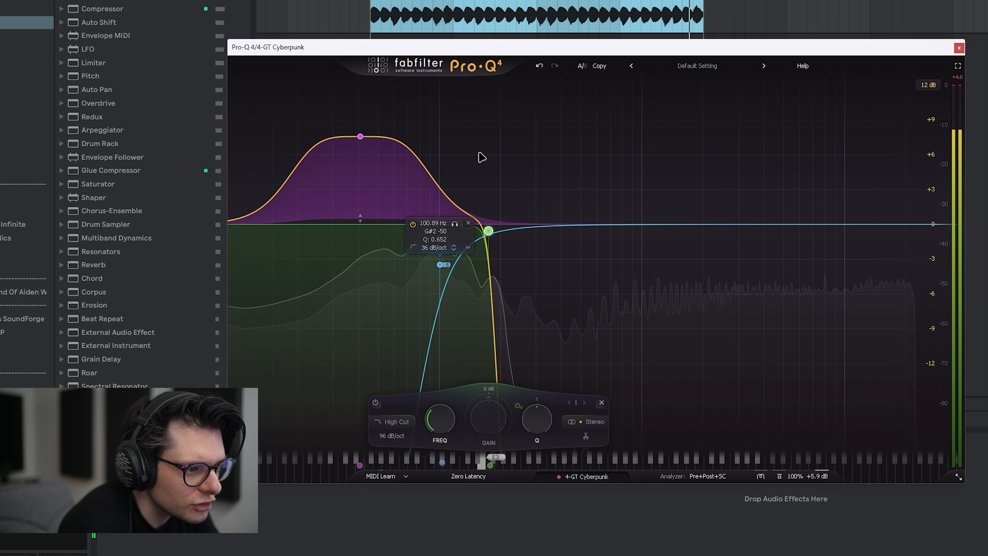
{"action": "left_click_drag", "start_coordinate": [434, 185], "coordinate": [430, 215]}
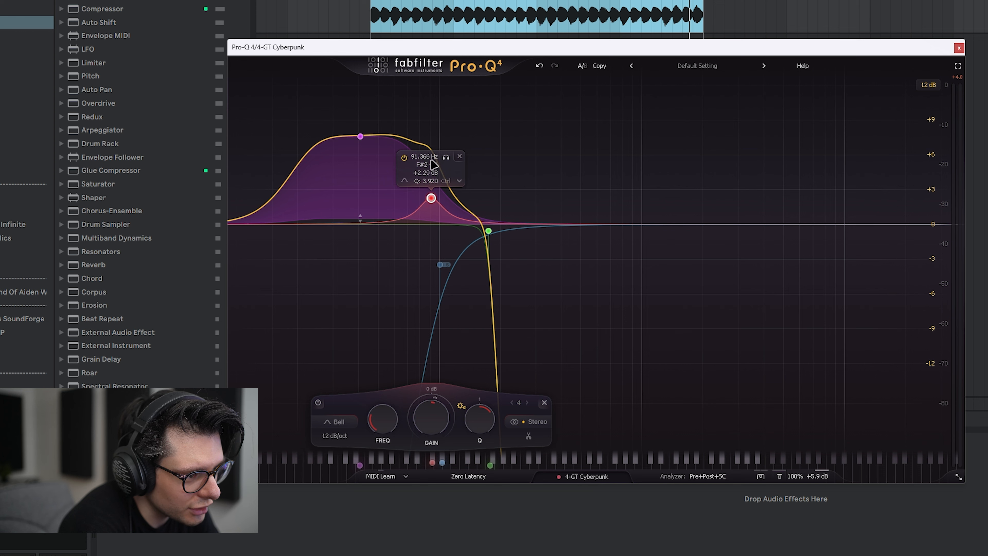
{"action": "mouse_move", "coordinate": [490, 233]}
{"action": "left_mouse_down"}
{"action": "mouse_move", "coordinate": [502, 232]}
{"action": "mouse_move", "coordinate": [422, 233]}
{"action": "mouse_move", "coordinate": [488, 244]}
{"action": "left_mouse_up"}
{"action": "left_click_drag", "start_coordinate": [506, 245], "coordinate": [941, 266]}
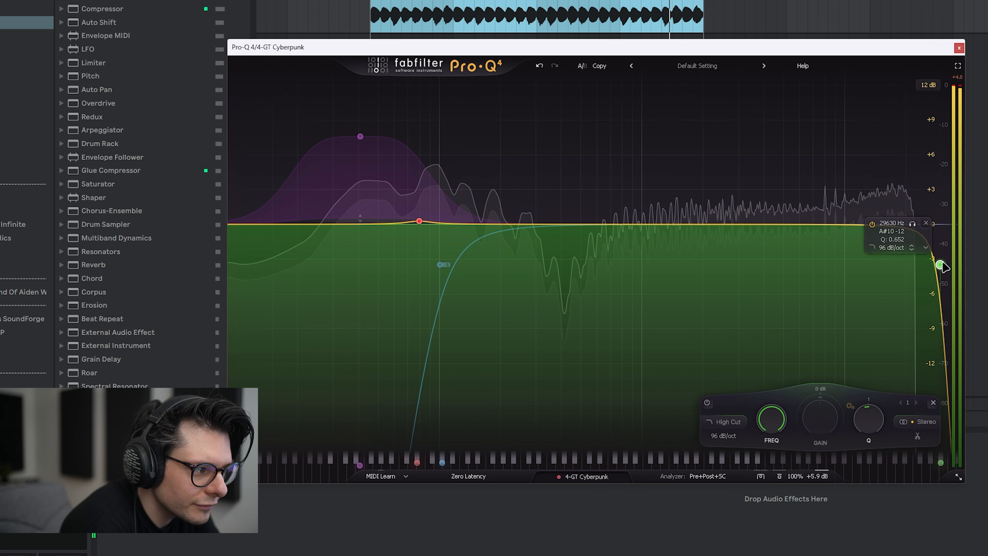
{"action": "key", "text": "space"}
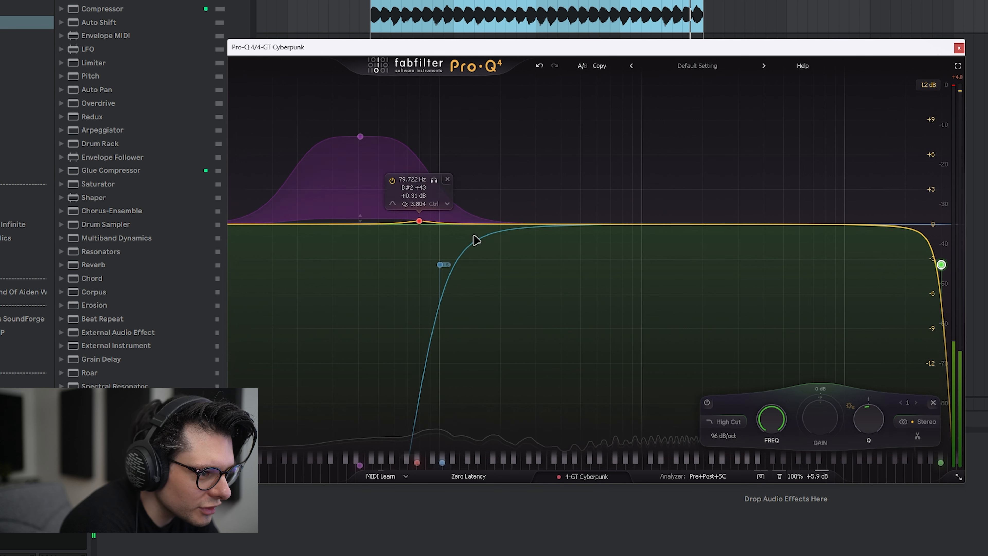
{"action": "left_click", "coordinate": [537, 66]}
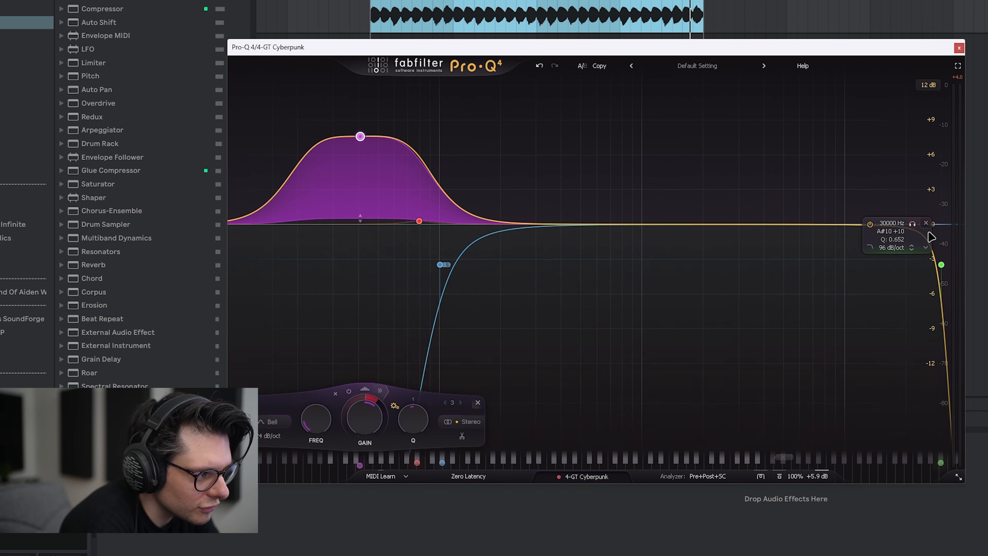
Add a second narrow bell of about +0.5 dB near 86 Hz, and audition the lows through the 96 dB/oct high cut
{"action": "key", "text": "space"}
{"action": "key", "text": "space"}
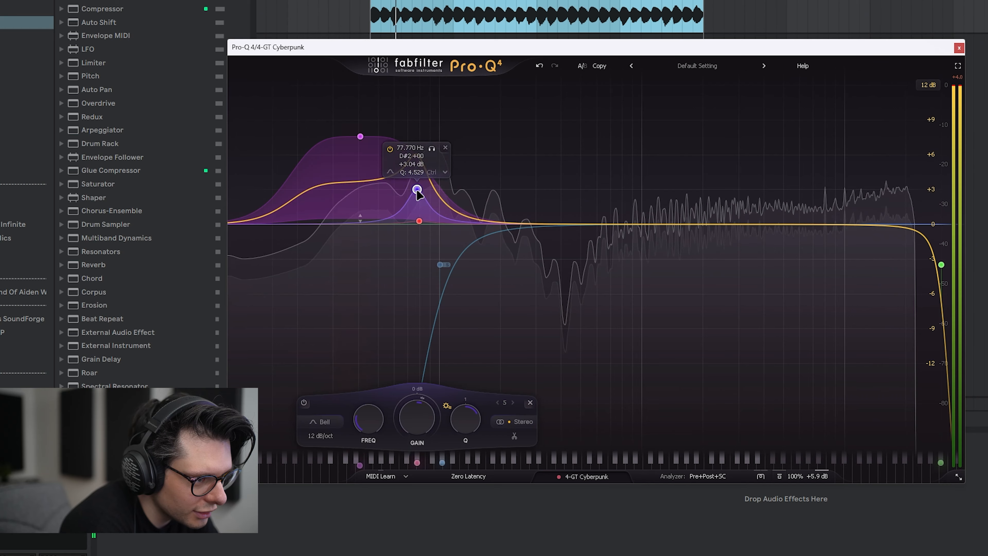
{"action": "mouse_move", "coordinate": [421, 190]}
{"action": "left_mouse_down"}
{"action": "mouse_move", "coordinate": [437, 203]}
{"action": "mouse_move", "coordinate": [436, 266]}
{"action": "mouse_move", "coordinate": [435, 186]}
{"action": "left_mouse_up"}
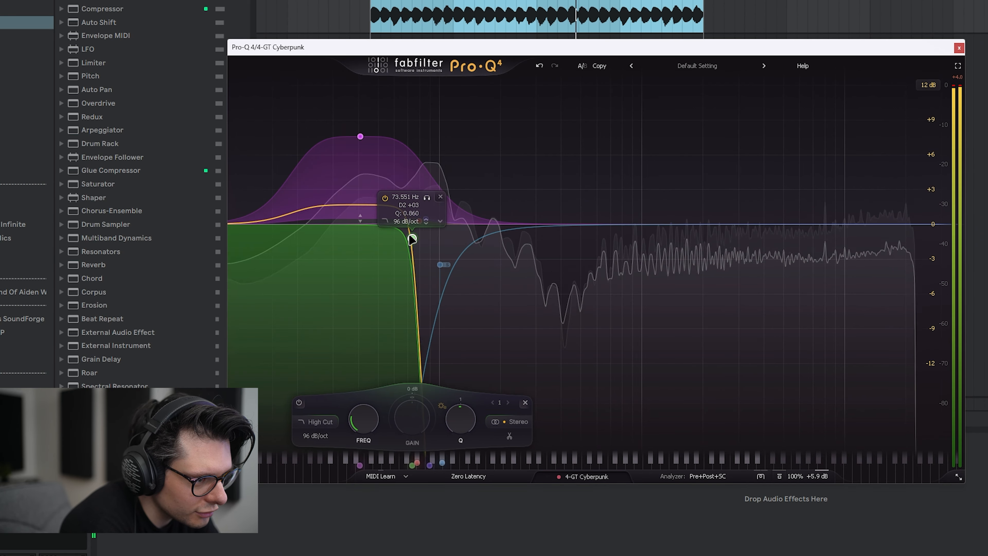
{"action": "left_click_drag", "start_coordinate": [412, 235], "coordinate": [484, 233]}
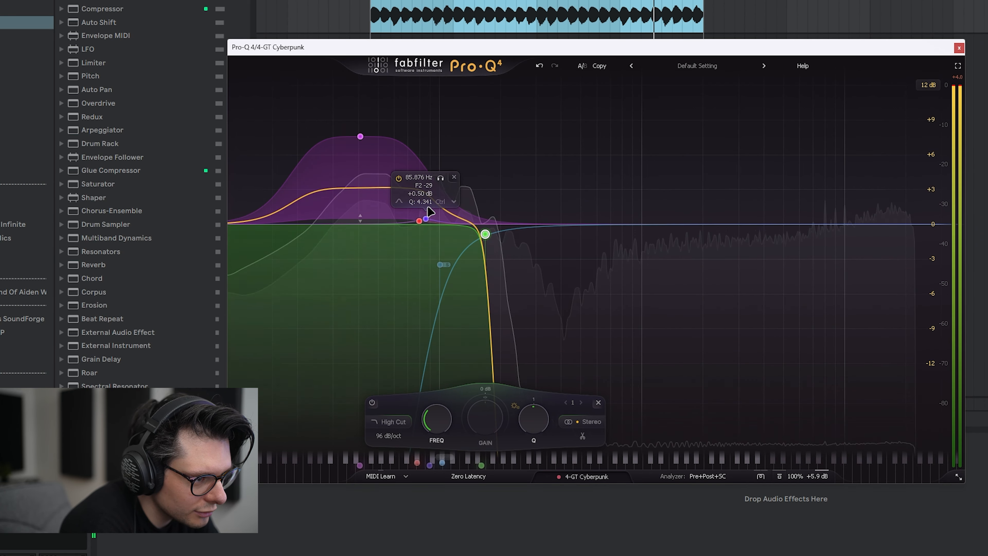
Turn the second bell into a narrow cut around 91 Hz, and audition it with the high cut at 105.36 Hz and 160.58 Hz
{"action": "left_click_drag", "start_coordinate": [426, 219], "coordinate": [431, 284]}
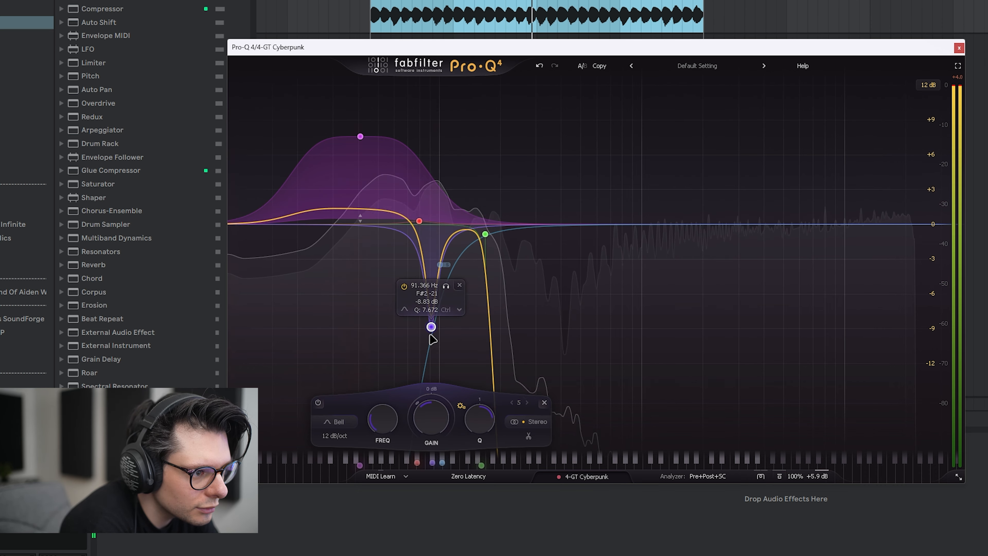
{"action": "left_click_drag", "start_coordinate": [486, 234], "coordinate": [444, 232]}
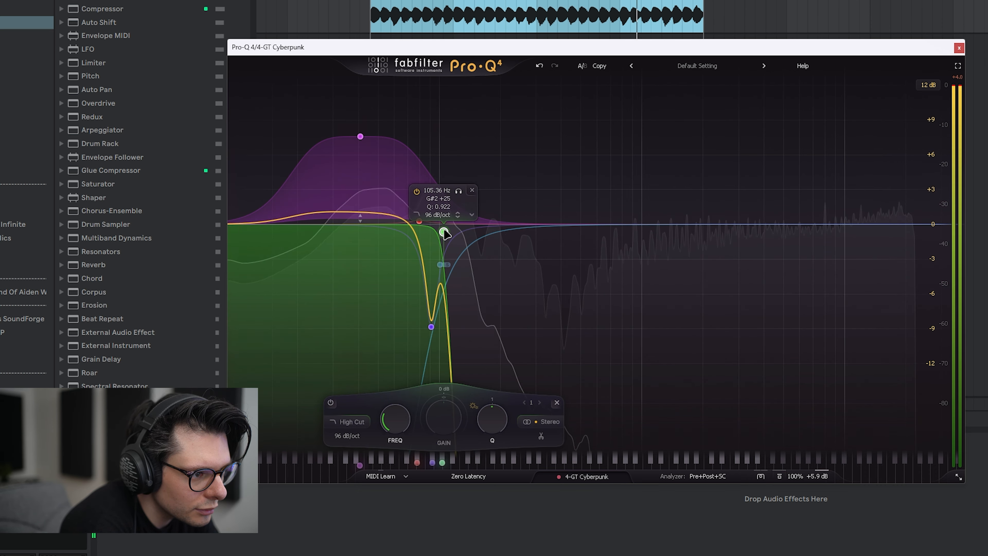
{"action": "left_click_drag", "start_coordinate": [431, 327], "coordinate": [434, 223]}
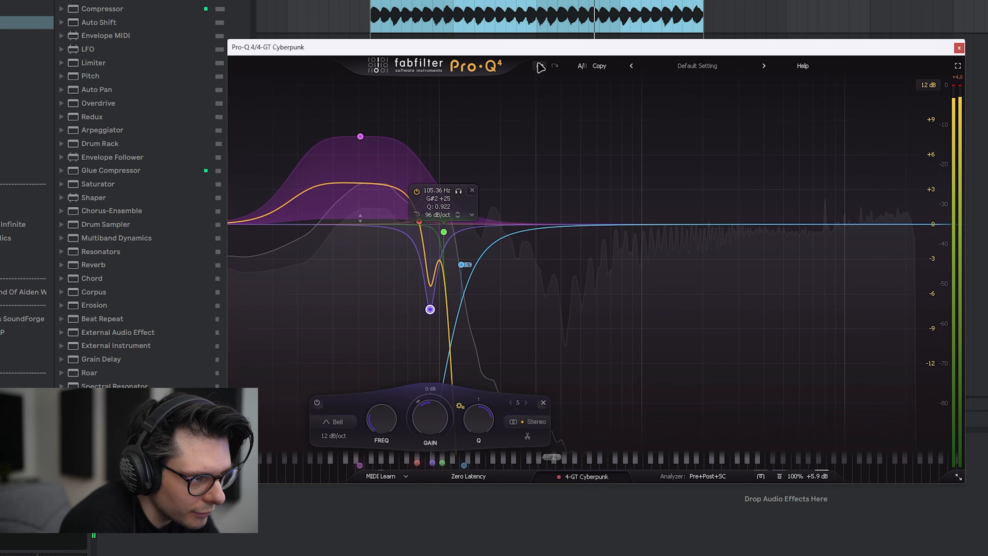
{"action": "left_click_drag", "start_coordinate": [444, 232], "coordinate": [482, 245]}
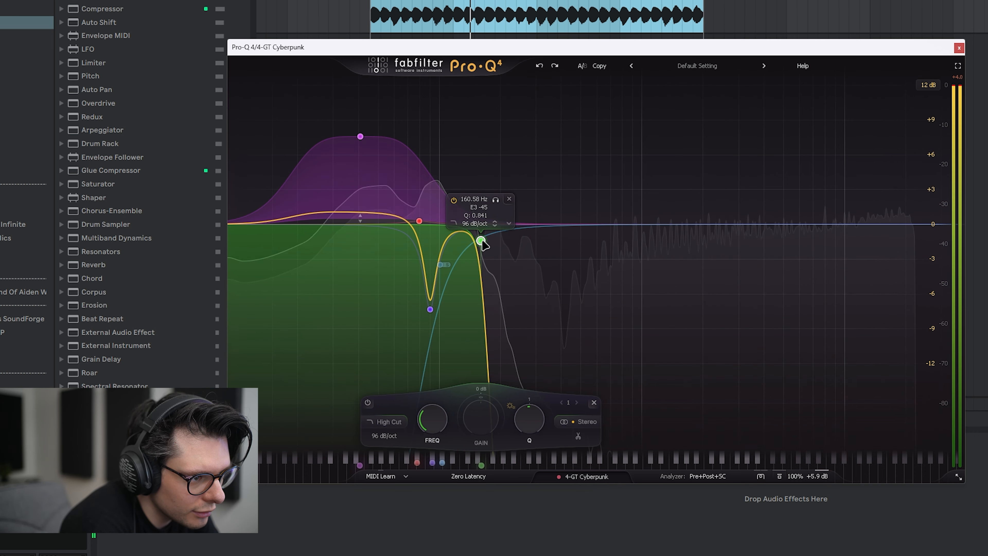
Turn the red bell into a narrow cut of about -6.8 dB near 131 Hz, and raise the dynamic low bell to +9.56 dB at 35.183 Hz
{"action": "left_click_drag", "start_coordinate": [419, 221], "coordinate": [461, 221]}
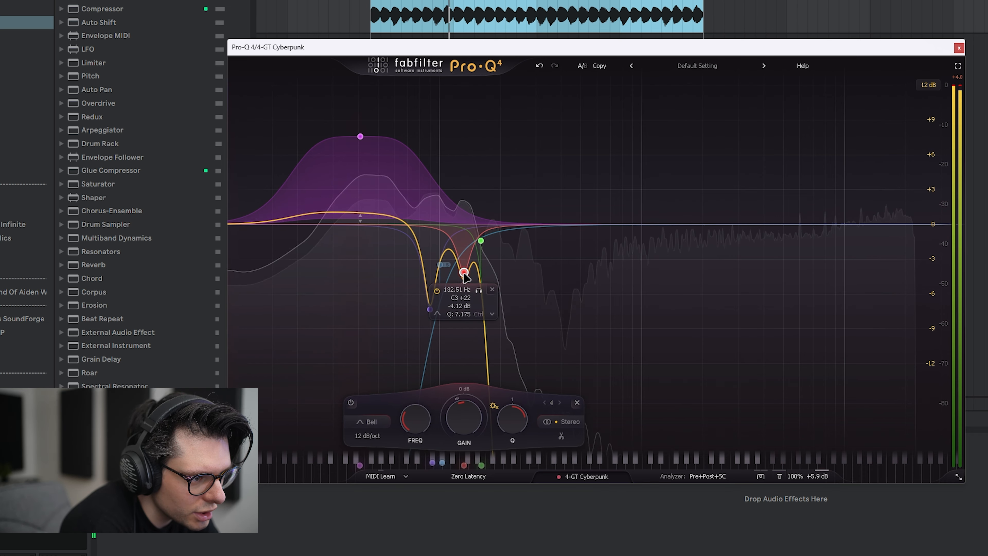
{"action": "left_click_drag", "start_coordinate": [466, 322], "coordinate": [463, 295]}
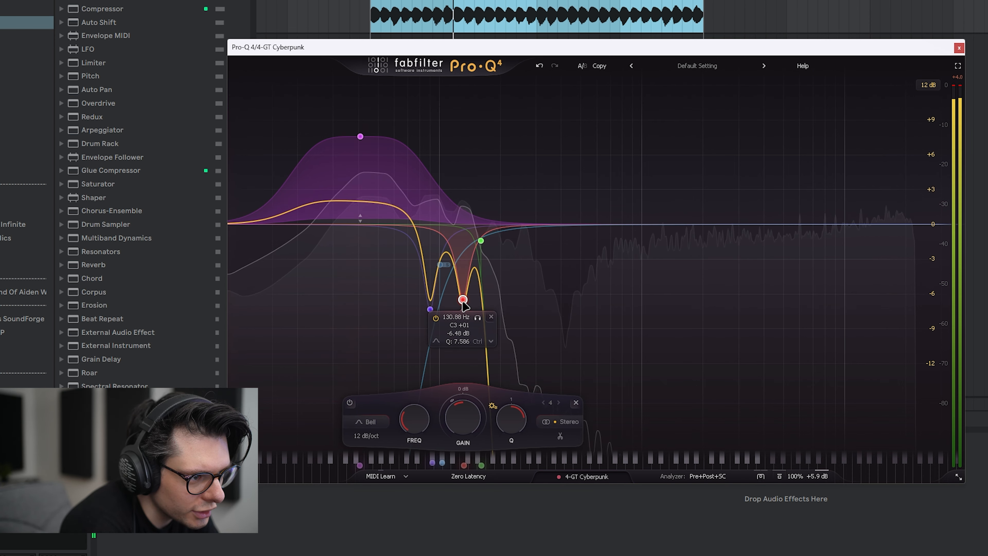
{"action": "mouse_move", "coordinate": [385, 157]}
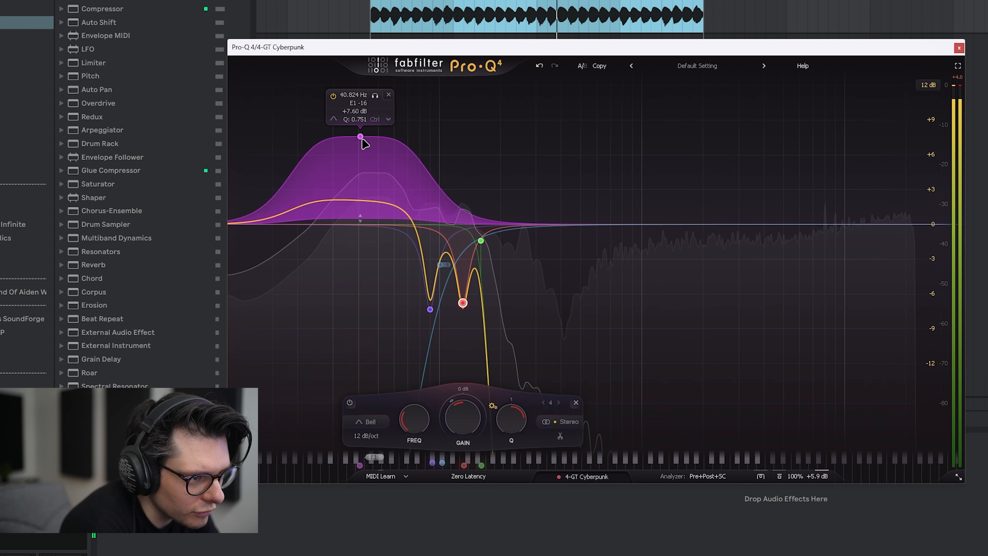
{"action": "left_click_drag", "start_coordinate": [362, 140], "coordinate": [348, 114]}
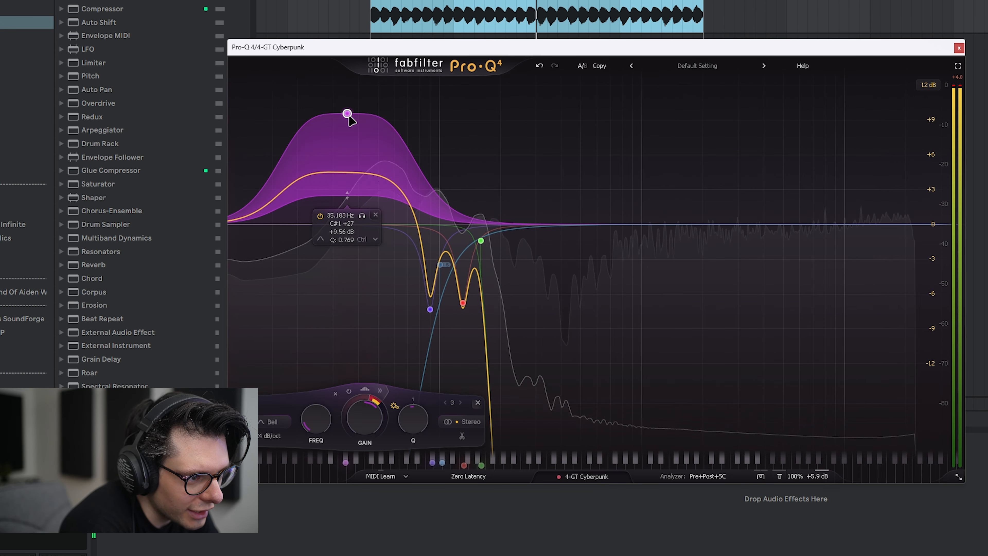
Deepen the narrow cuts to about -7.2 dB near 131 Hz and about -7.7 dB near 90 Hz
{"action": "left_click", "coordinate": [462, 303]}
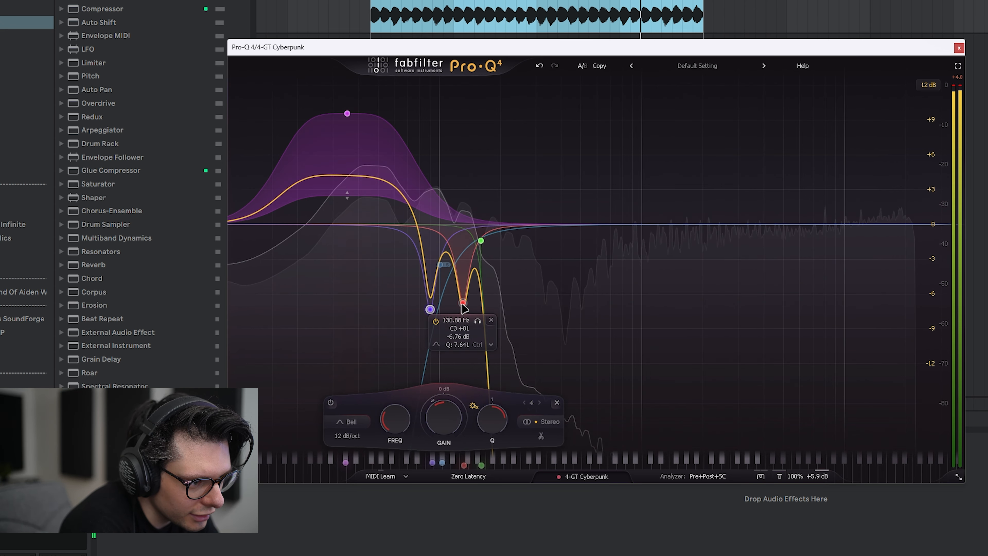
{"action": "left_click", "coordinate": [431, 309]}
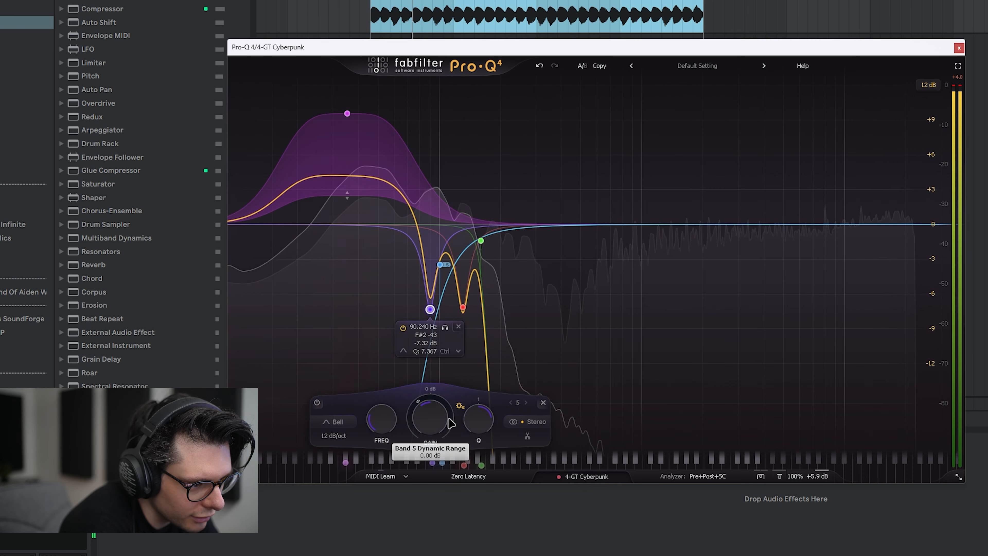
{"action": "left_click_drag", "start_coordinate": [435, 412], "coordinate": [435, 422]}
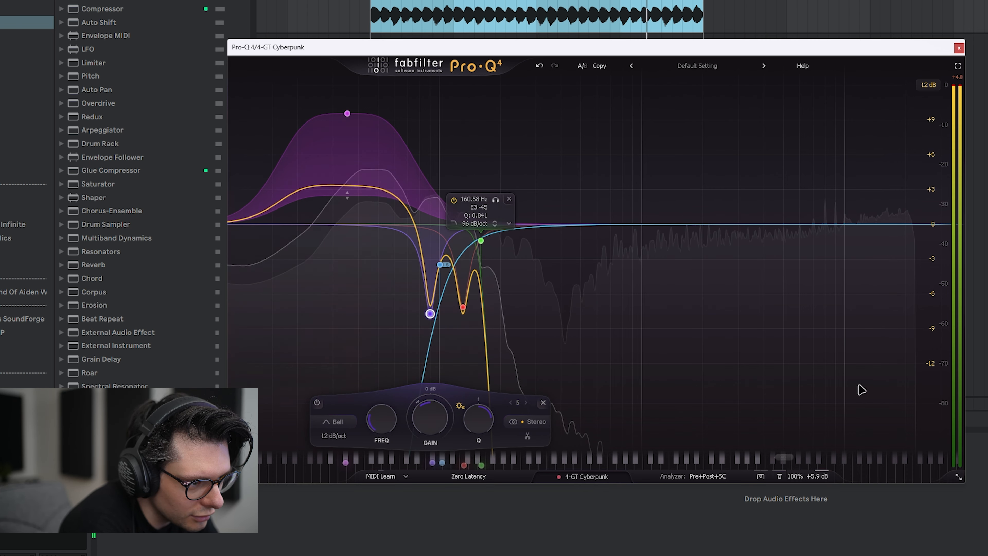
{"action": "mouse_move", "coordinate": [801, 477]}
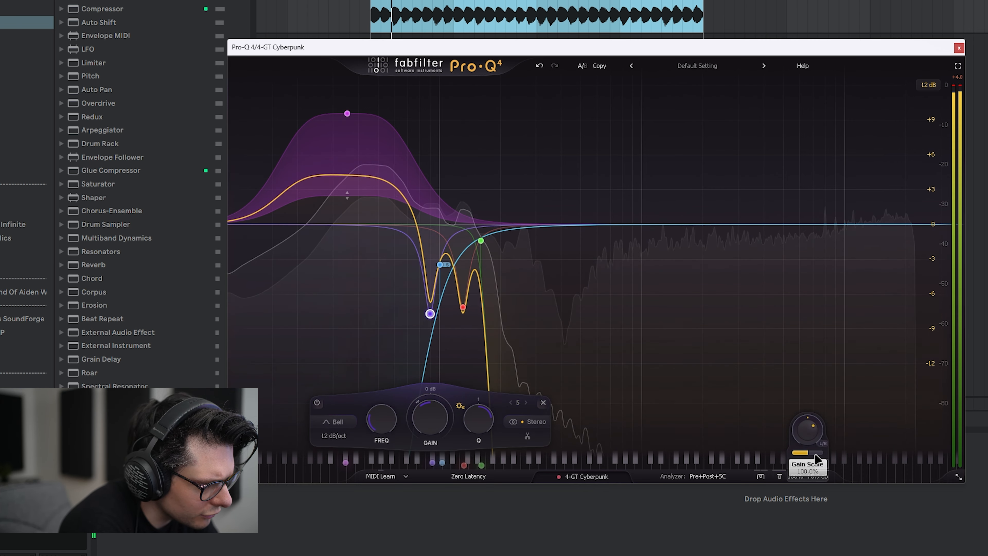
{"action": "key", "text": "ctrl+a"}
{"action": "left_click_drag", "start_coordinate": [420, 417], "coordinate": [377, 478]}
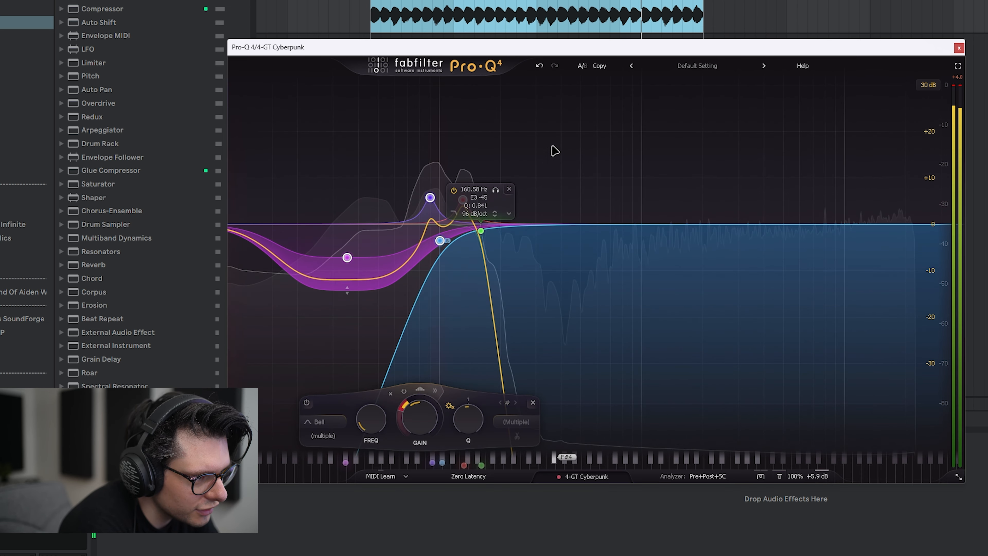
{"action": "left_click", "coordinate": [540, 67]}
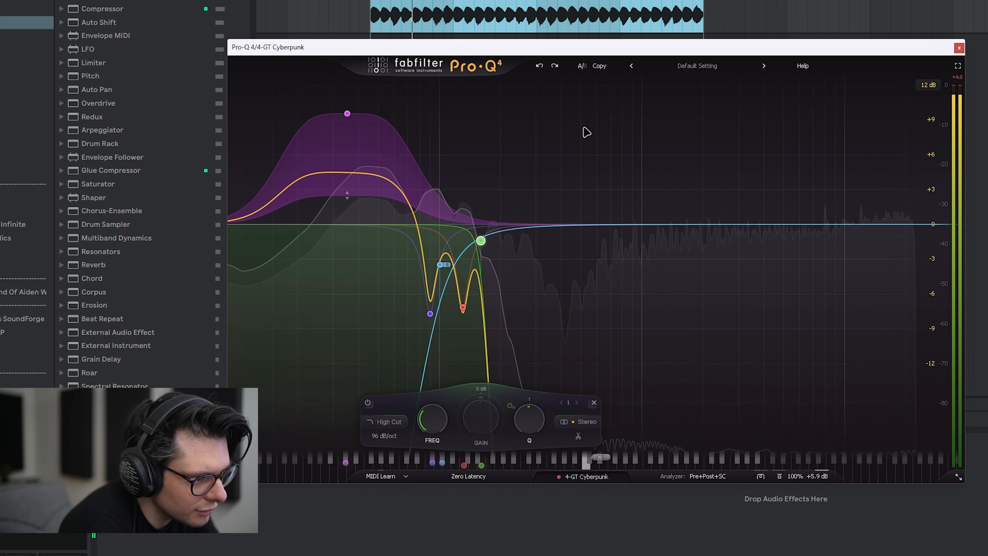
Raise the 96 dB/oct high cut to 224.40 Hz, and add a side-only bell cut of -6.49 dB at 180.64 Hz
{"action": "left_click_drag", "start_coordinate": [482, 241], "coordinate": [511, 251]}
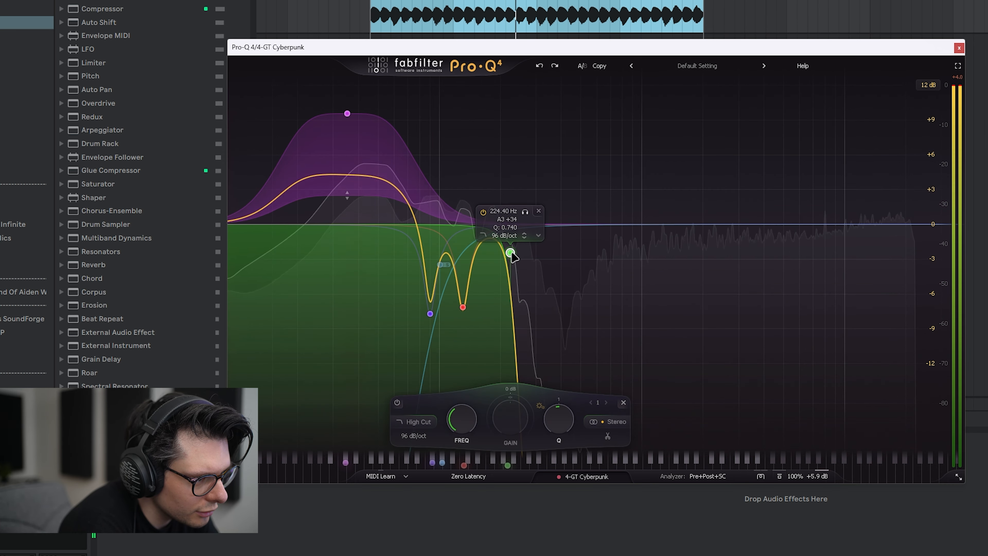
{"action": "left_click_drag", "start_coordinate": [573, 225], "coordinate": [494, 217]}
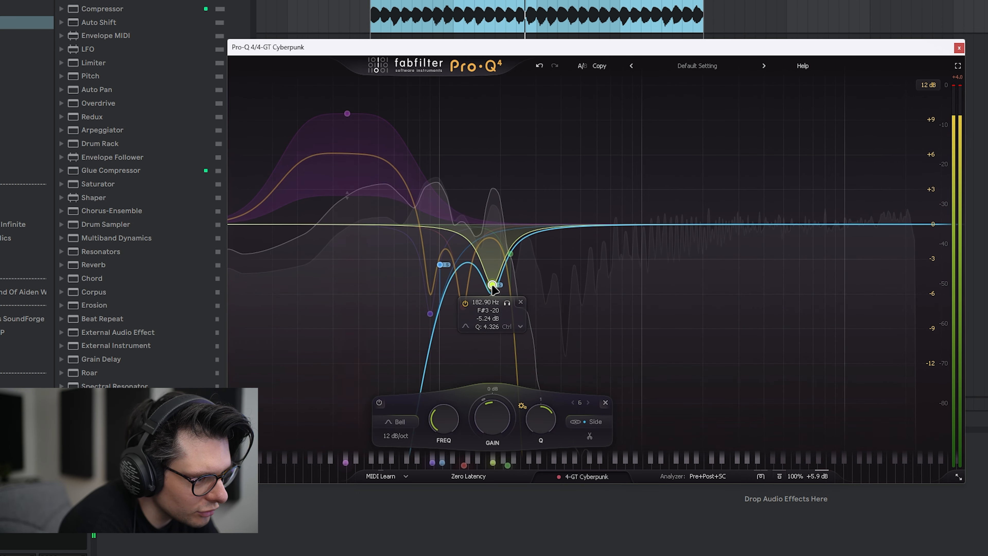
{"action": "left_click_drag", "start_coordinate": [493, 289], "coordinate": [492, 298]}
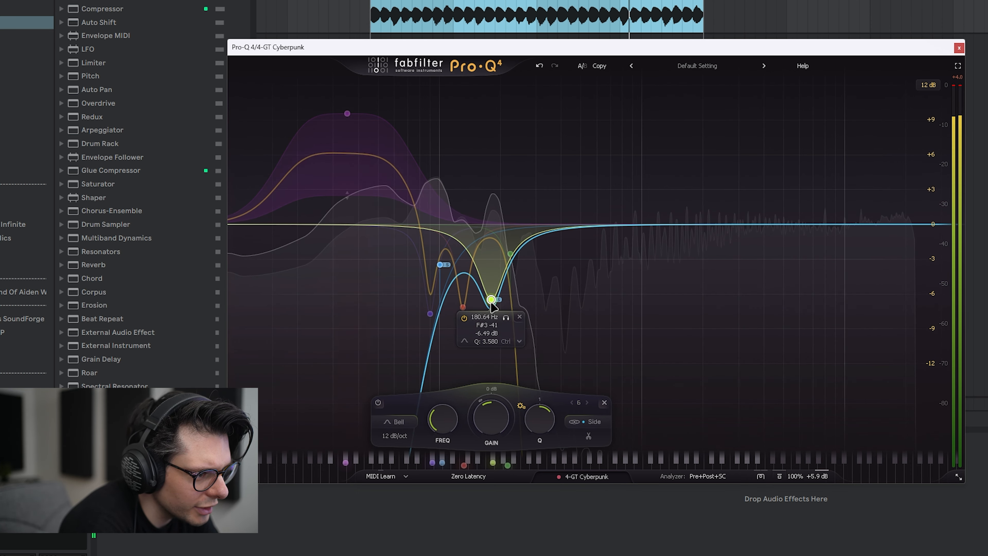
Add a narrow stereo bell near 183 Hz with a Q of about 11.8, and deepen it to about -10 dB
{"action": "double_click", "coordinate": [518, 169]}
{"action": "left_click_drag", "start_coordinate": [518, 169], "coordinate": [495, 190]}
{"action": "scroll", "coordinate": [495, 118], "scroll_direction": "up", "scroll_amount": 6}
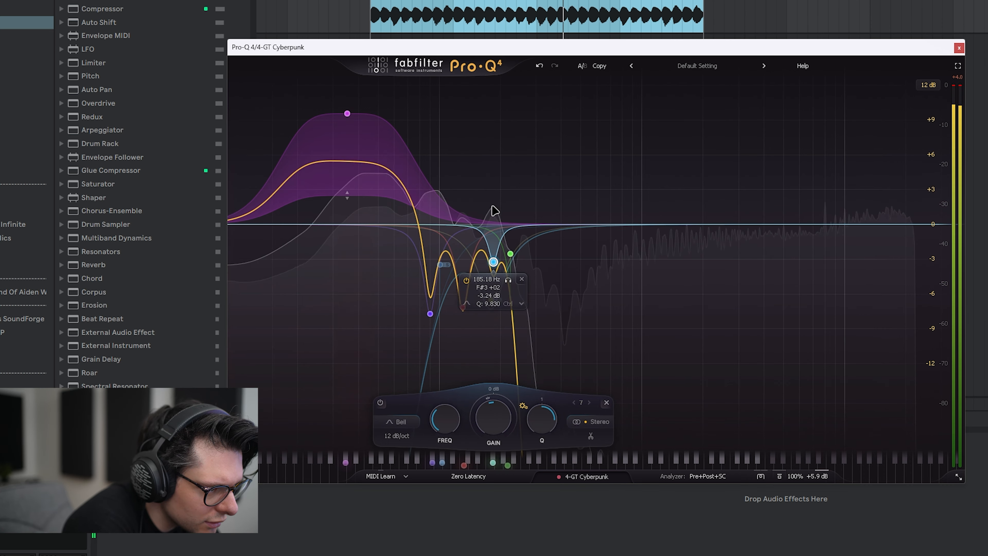
{"action": "left_click_drag", "start_coordinate": [493, 238], "coordinate": [495, 255]}
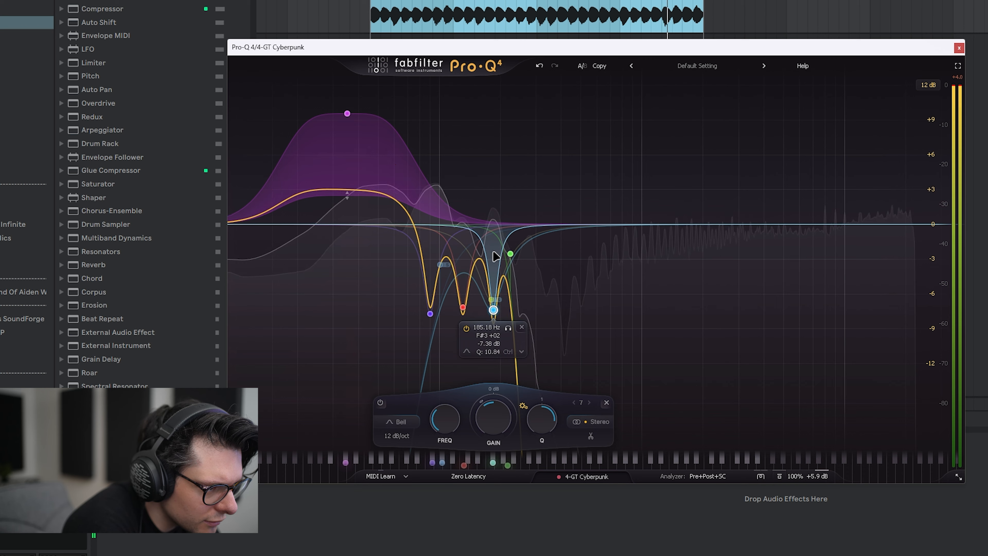
{"action": "mouse_move", "coordinate": [495, 221]}
{"action": "left_mouse_down"}
{"action": "mouse_move", "coordinate": [494, 167]}
{"action": "mouse_move", "coordinate": [493, 225]}
{"action": "left_mouse_up"}
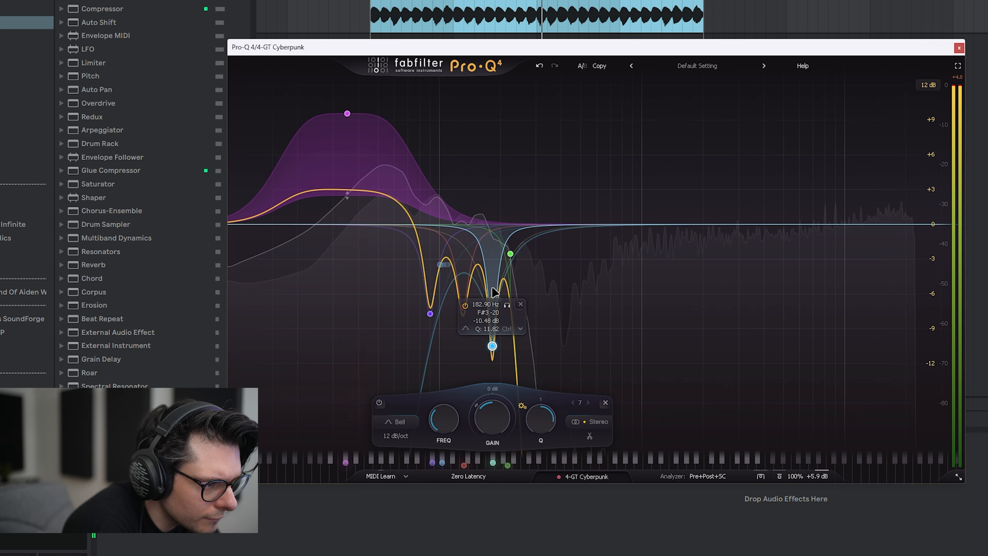
Raise the high cut to 309.72 Hz, and add bell cuts of about -1.4 dB near 218 Hz and -4.9 dB near 268 Hz
{"action": "left_click_drag", "start_coordinate": [494, 298], "coordinate": [507, 278]}
{"action": "left_click", "coordinate": [506, 261]}
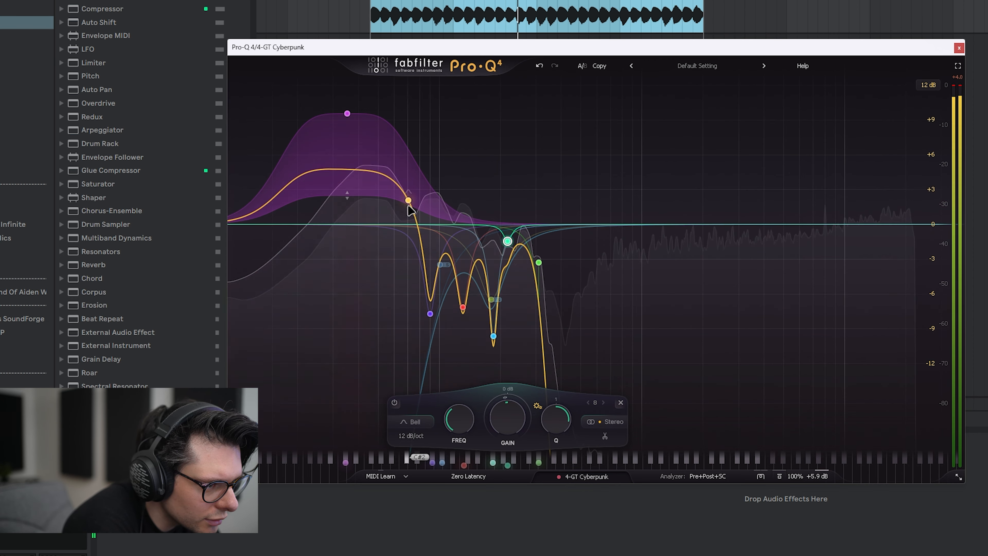
{"action": "left_click_drag", "start_coordinate": [409, 207], "coordinate": [458, 192]}
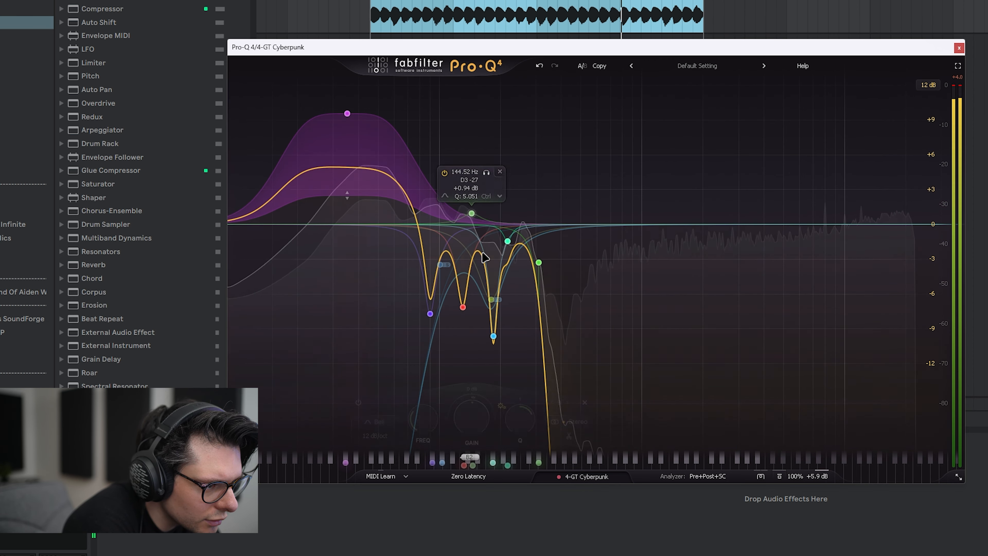
{"action": "left_click_drag", "start_coordinate": [484, 257], "coordinate": [527, 296]}
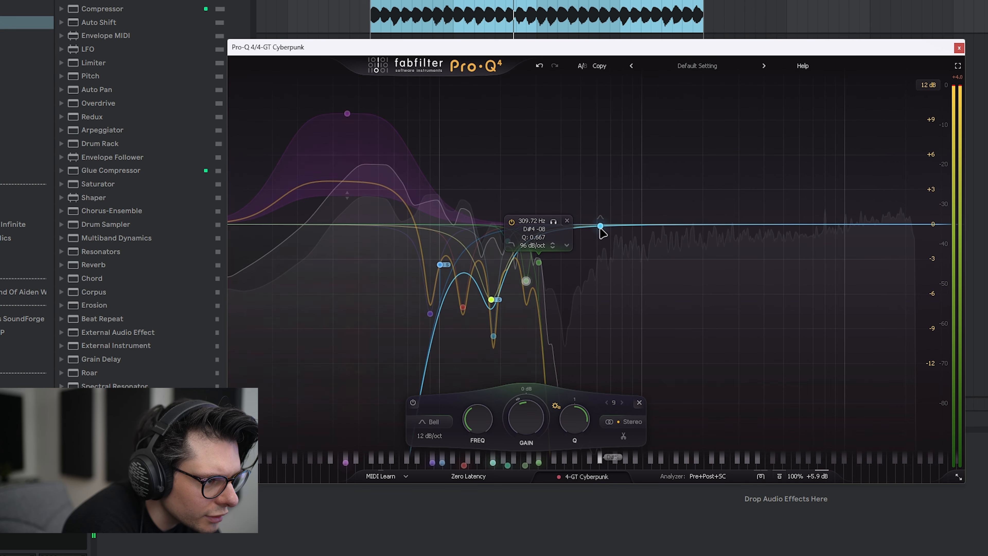
Add a side-only bell cut of about -2 dB near 265 Hz, and raise the high cut in stages to 1056.4 Hz
{"action": "left_click_drag", "start_coordinate": [601, 226], "coordinate": [611, 272]}
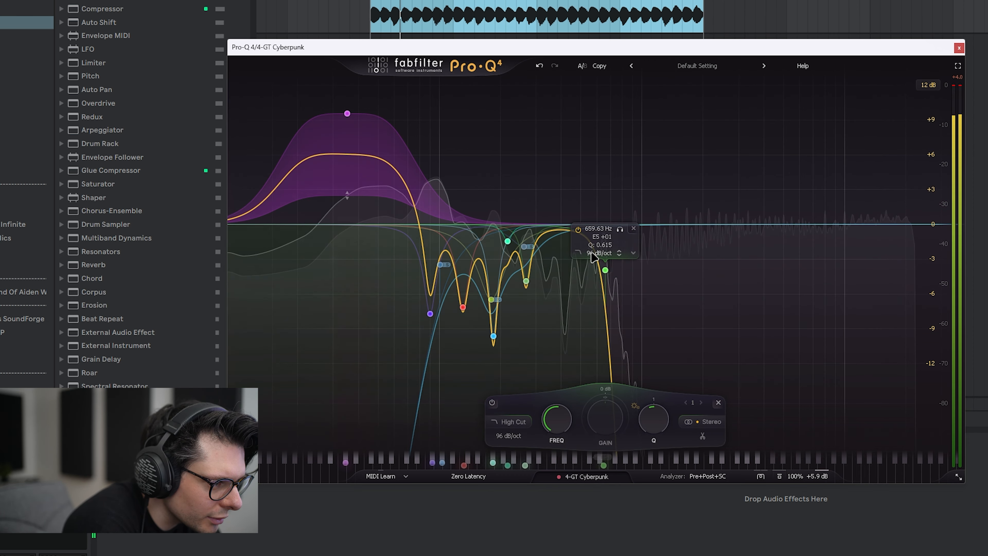
{"action": "left_click_drag", "start_coordinate": [605, 269], "coordinate": [647, 274]}
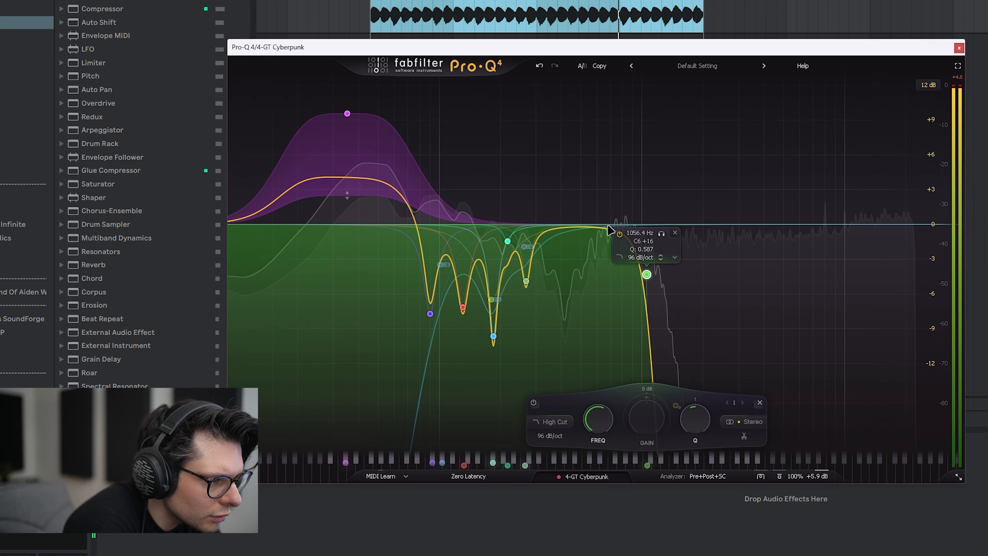
Raise the high cut to about 2 kHz, and add a wide 24 dB/oct bell boost of +1.37 dB at 399.31 Hz
{"action": "mouse_move", "coordinate": [607, 228]}
{"action": "left_mouse_down"}
{"action": "mouse_move", "coordinate": [625, 169]}
{"action": "mouse_move", "coordinate": [615, 226]}
{"action": "left_mouse_up"}
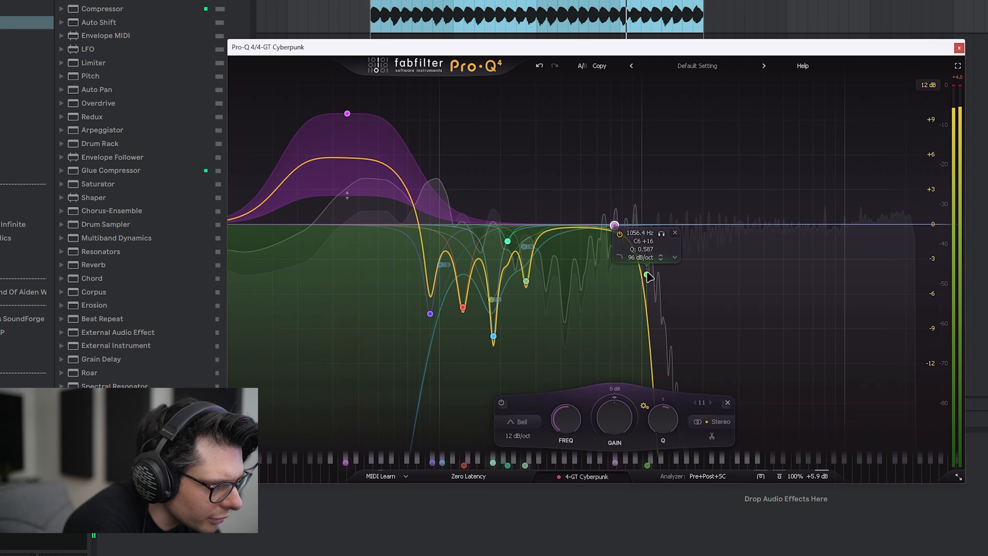
{"action": "left_click_drag", "start_coordinate": [647, 274], "coordinate": [703, 278]}
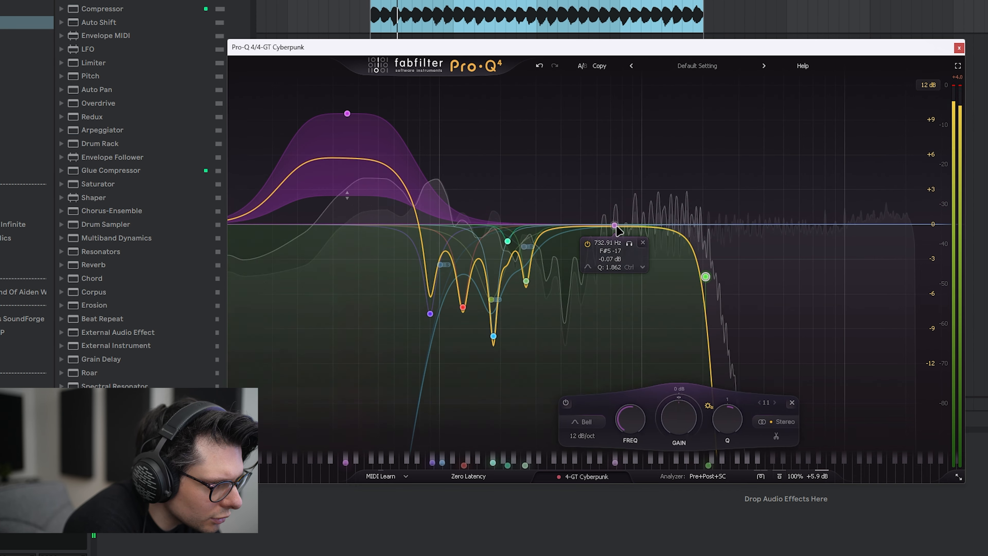
{"action": "left_click_drag", "start_coordinate": [615, 225], "coordinate": [675, 275]}
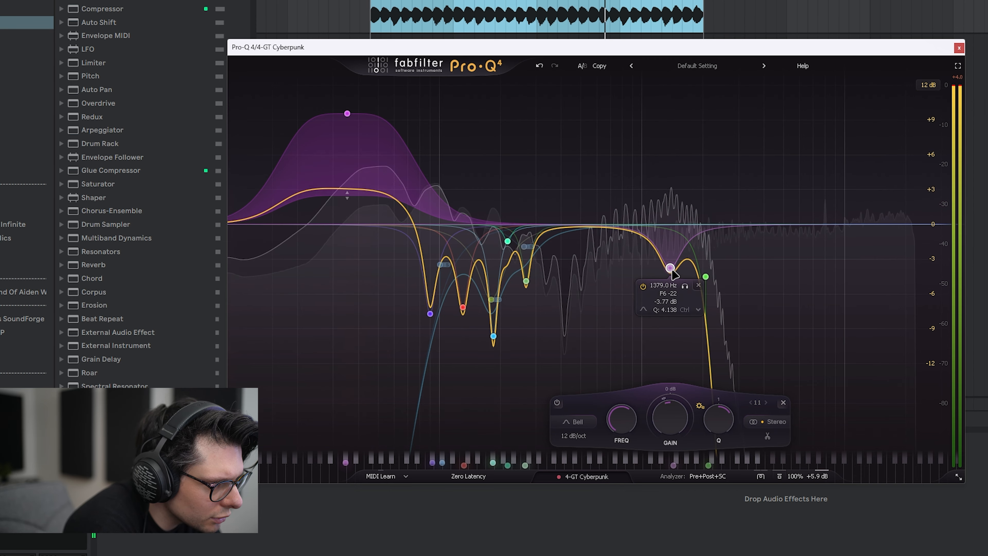
{"action": "left_click_drag", "start_coordinate": [672, 238], "coordinate": [562, 209]}
{"action": "scroll", "coordinate": [483, 437], "scroll_direction": "up", "scroll_amount": 2}
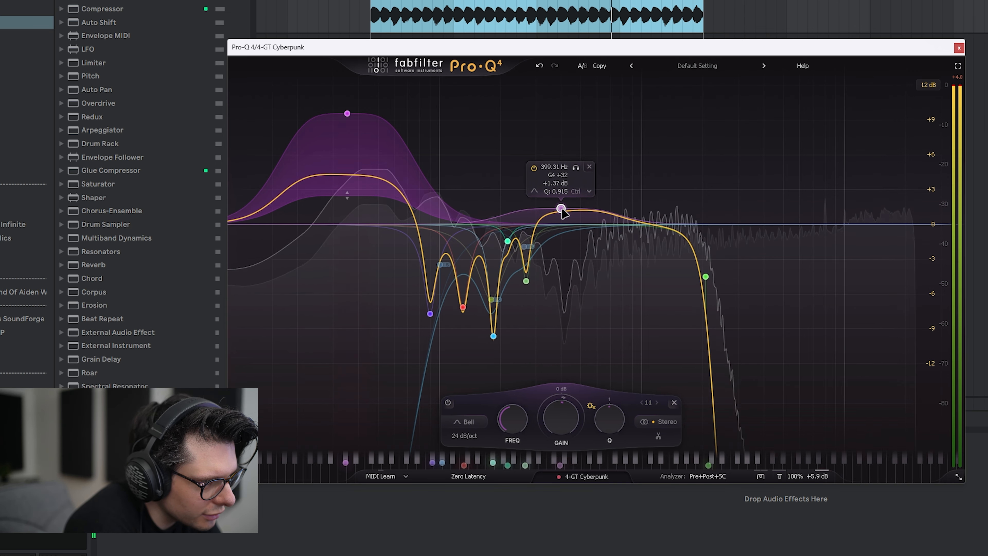
Raise the high cut to 6216.4 Hz with Q 0.333, and add a wide bell cut of about -4.8 dB near 3.2 kHz
{"action": "left_click_drag", "start_coordinate": [705, 275], "coordinate": [797, 323]}
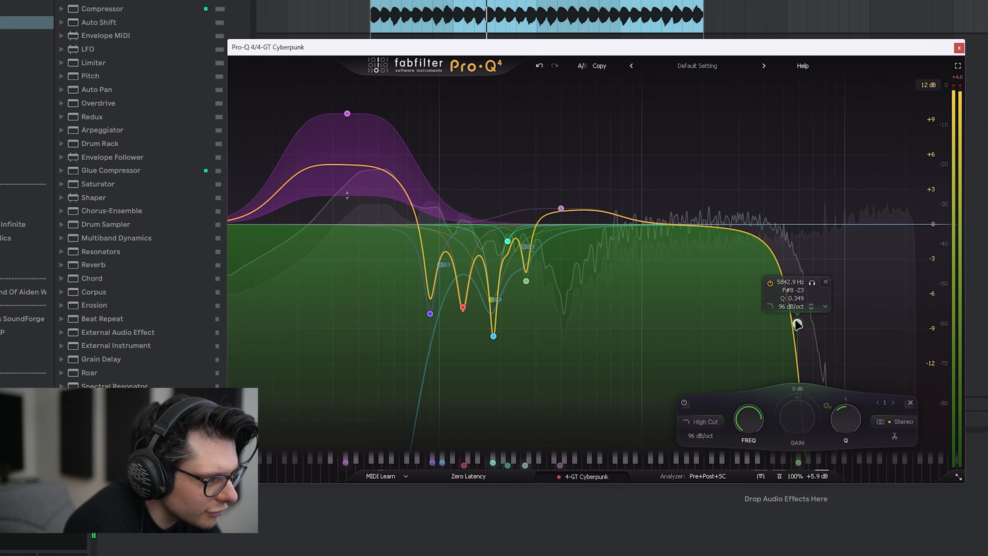
{"action": "left_click_drag", "start_coordinate": [739, 233], "coordinate": [742, 288]}
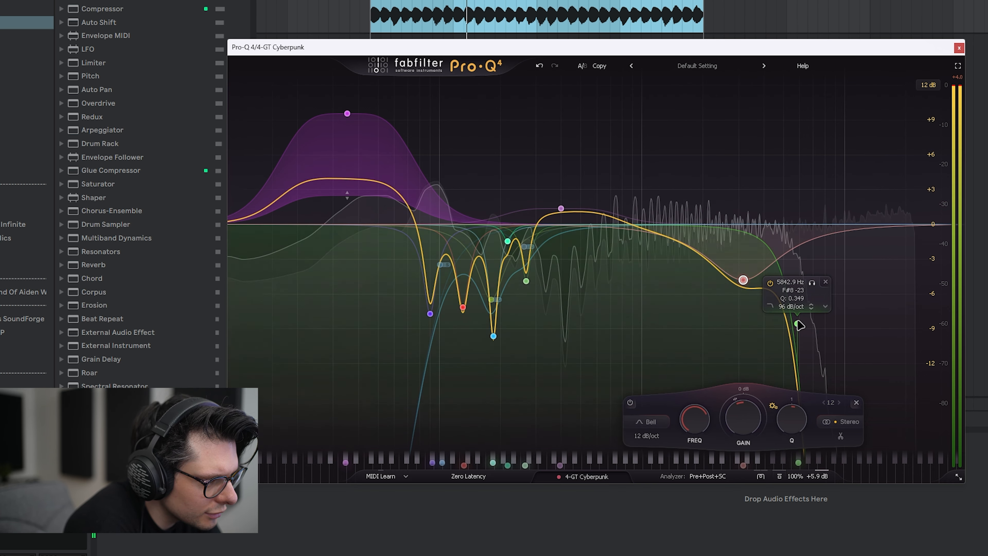
{"action": "mouse_move", "coordinate": [797, 323]}
{"action": "left_mouse_down"}
{"action": "mouse_move", "coordinate": [861, 327]}
{"action": "mouse_move", "coordinate": [804, 329]}
{"action": "left_mouse_up"}
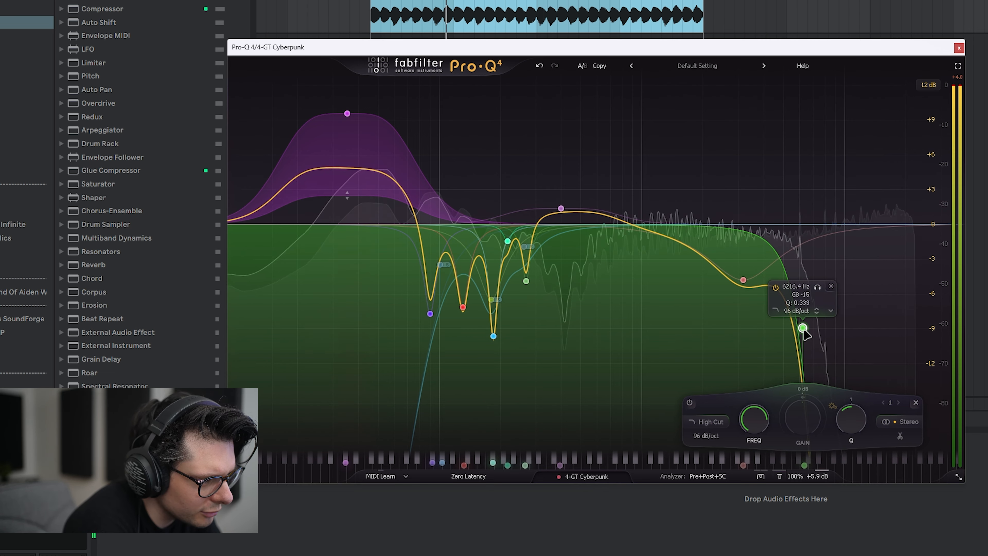
Replace the high cut with a 72 dB/oct one at 5193.9 Hz with Q 0.608
{"action": "left_click_drag", "start_coordinate": [803, 328], "coordinate": [943, 330]}
{"action": "left_click", "coordinate": [926, 287]}
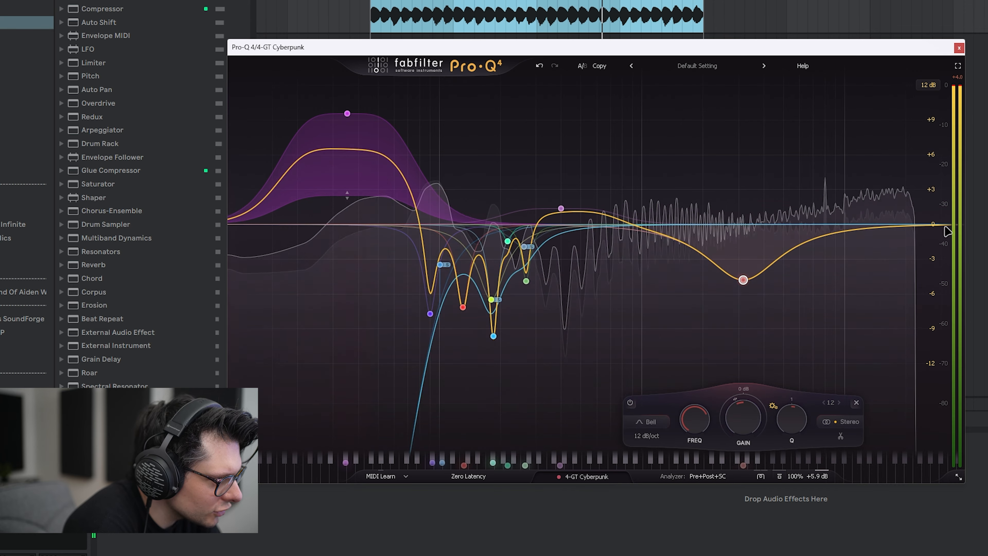
{"action": "left_click_drag", "start_coordinate": [872, 230], "coordinate": [752, 284]}
{"action": "left_click_drag", "start_coordinate": [754, 538], "coordinate": [764, 410]}
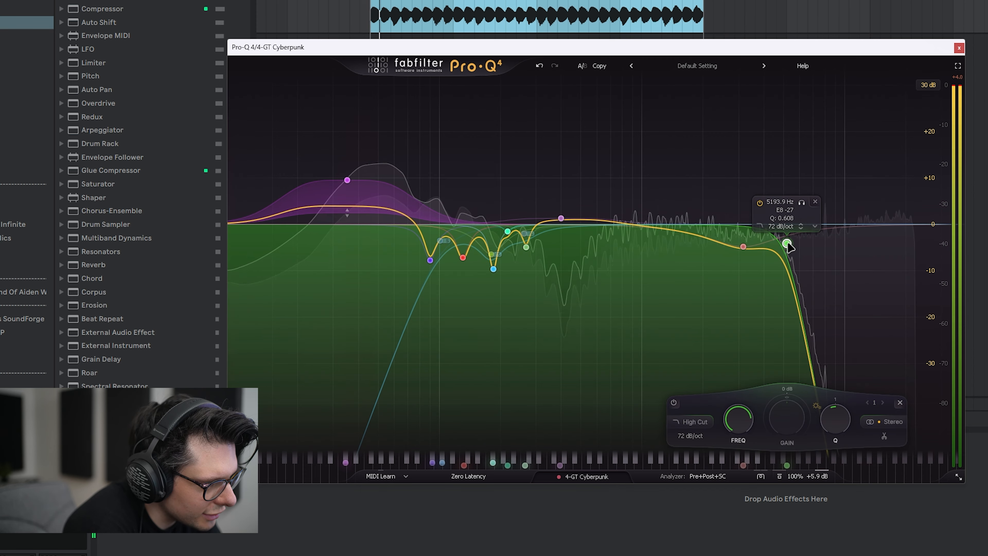
Soften the high cut's slope to 18 dB/oct, and set the EQ display range to 12 dB
{"action": "scroll", "coordinate": [787, 243], "scroll_direction": "down", "scroll_amount": 7}
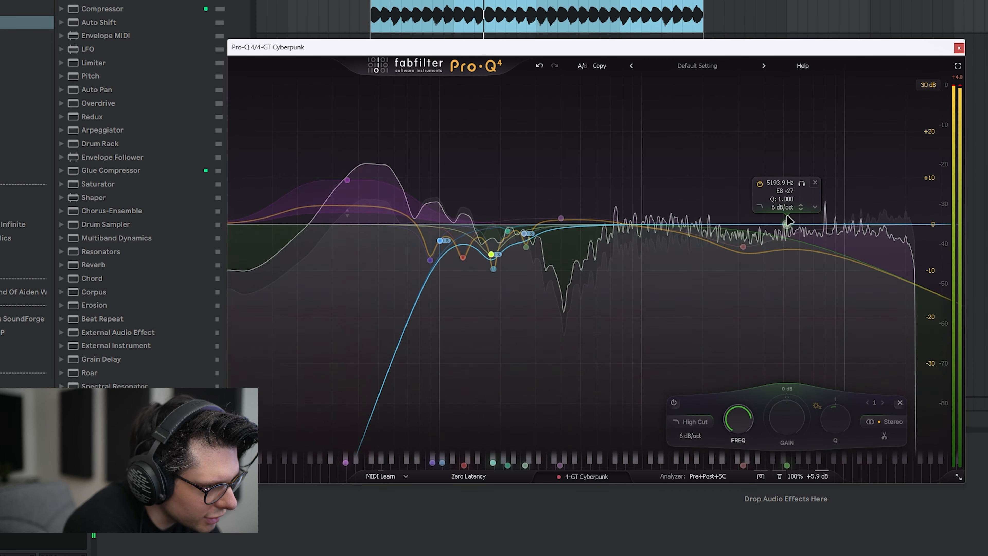
{"action": "scroll", "coordinate": [790, 228], "scroll_direction": "up", "scroll_amount": 1}
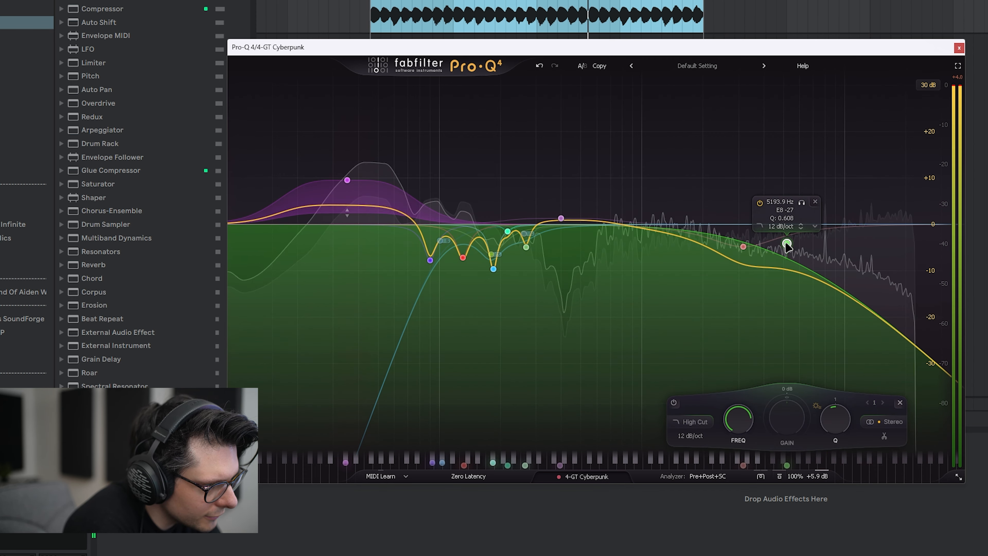
{"action": "scroll", "coordinate": [787, 245], "scroll_direction": "up", "scroll_amount": 1}
{"action": "left_click", "coordinate": [929, 85]}
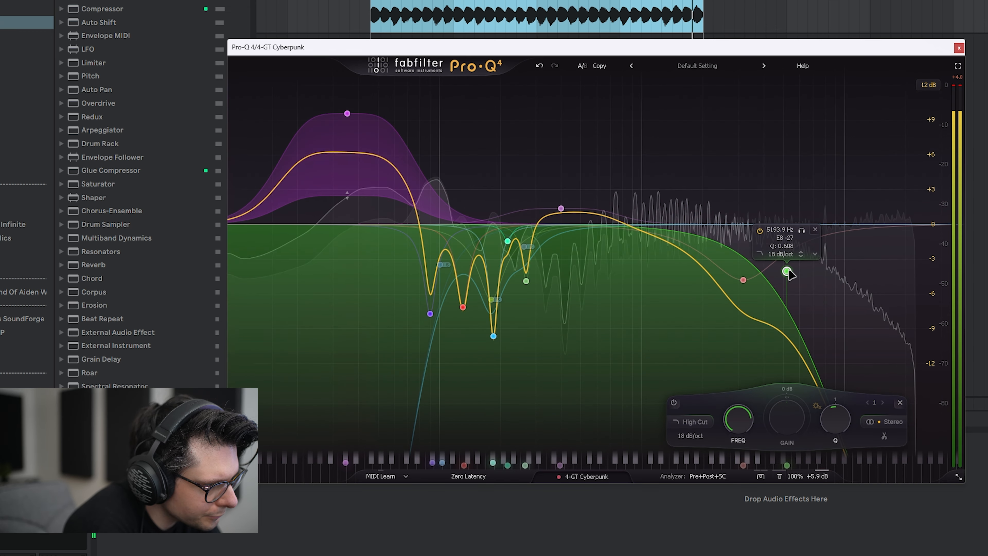
Add a bell boost of about +4 dB near 240 Hz, and move the high cut to about 12.6 kHz at 24 dB/oct
{"action": "left_click_drag", "start_coordinate": [784, 272], "coordinate": [761, 236]}
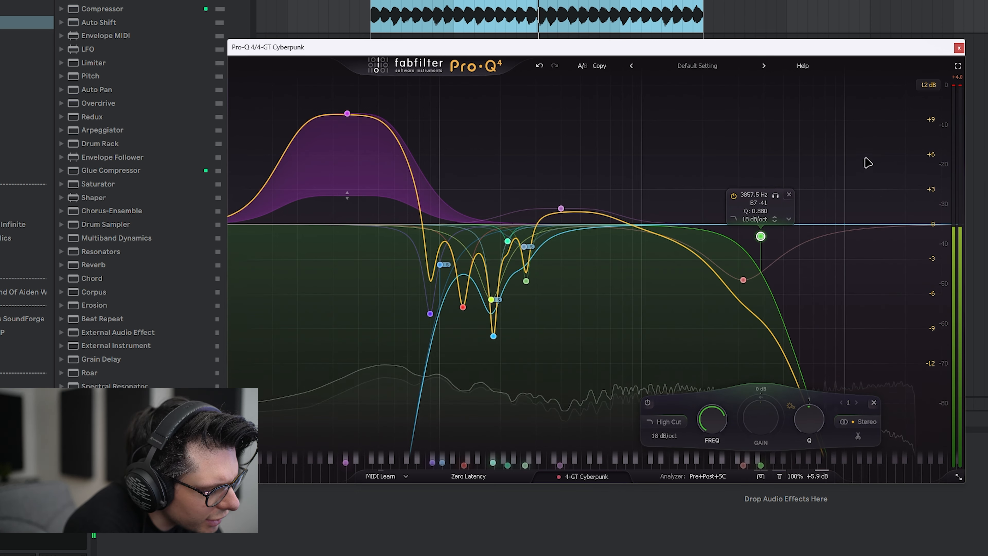
{"action": "left_click_drag", "start_coordinate": [690, 250], "coordinate": [522, 156]}
{"action": "key", "text": "space"}
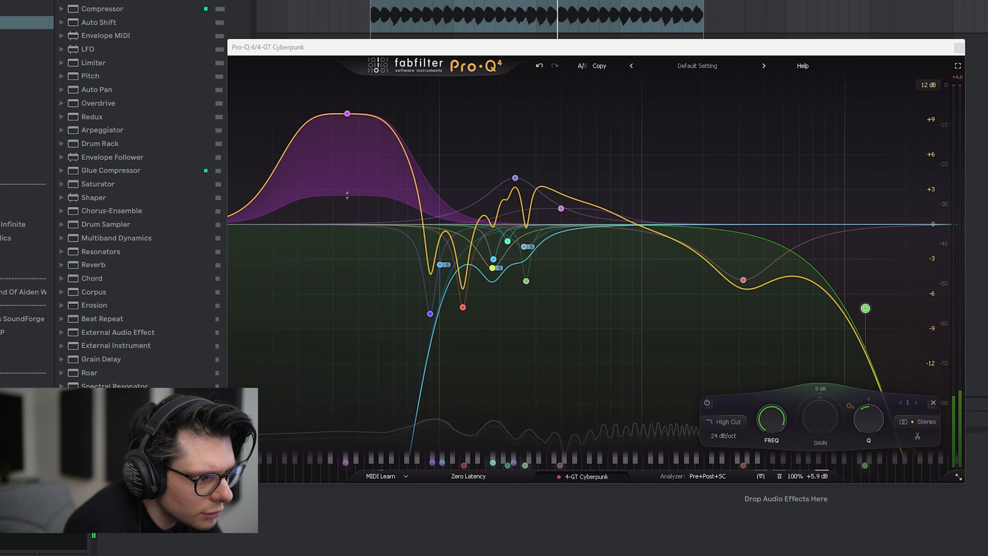
In the loop's second Pro-Q 4, add bell cuts of about -0.9 dB at 5.7 kHz and -4.5 dB near 16.8 kHz
{"action": "key", "text": "space"}
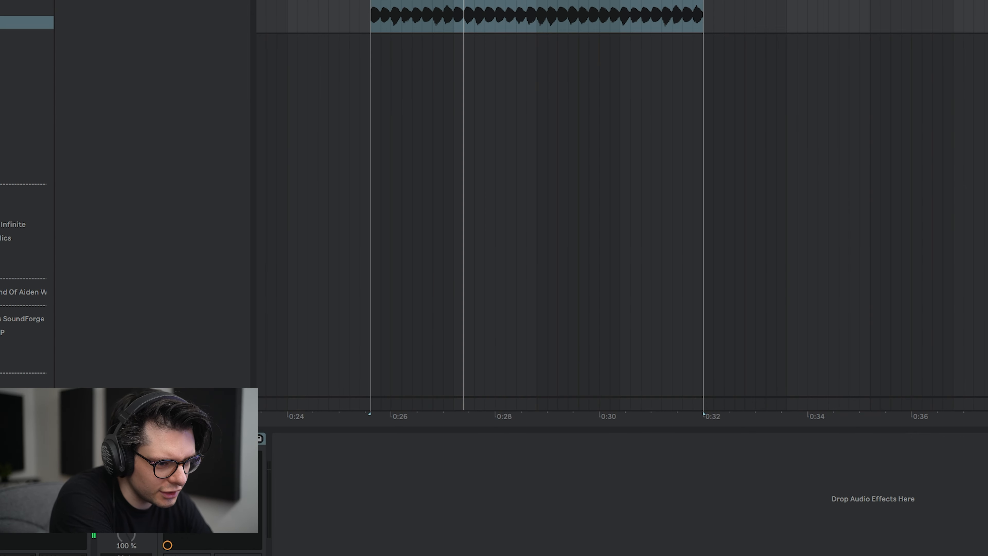
{"action": "left_click", "coordinate": [258, 435]}
{"action": "key", "text": "space"}
{"action": "left_click_drag", "start_coordinate": [806, 113], "coordinate": [799, 259]}
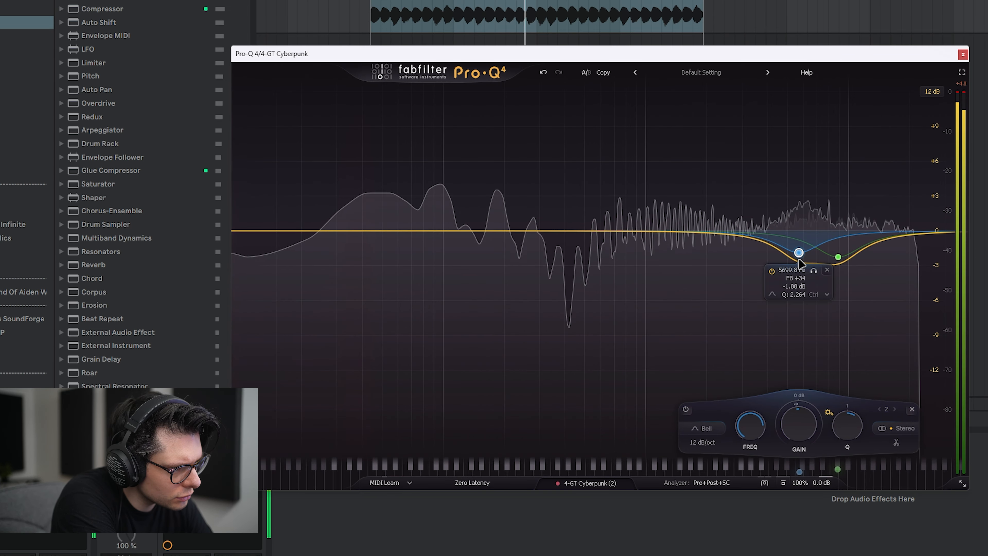
{"action": "left_click_drag", "start_coordinate": [751, 238], "coordinate": [888, 121]}
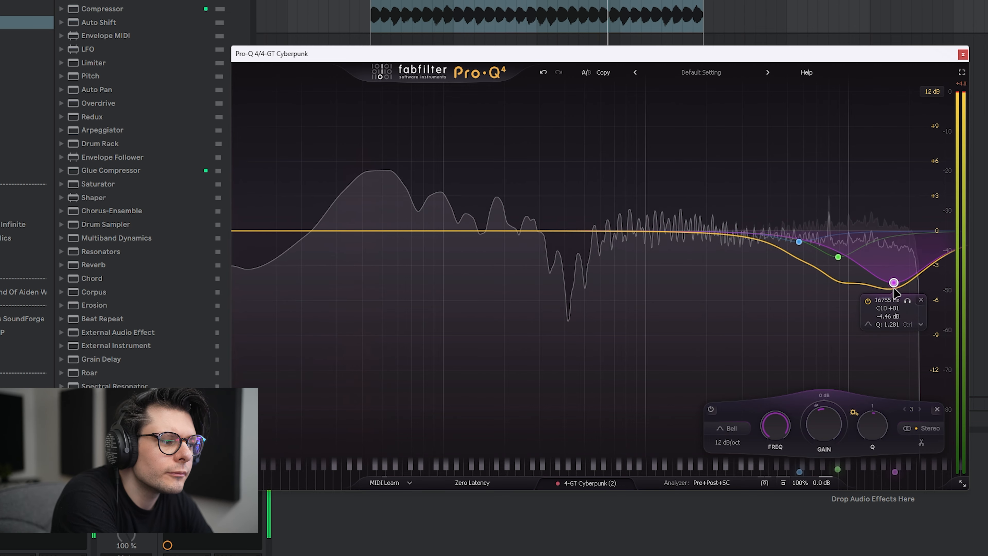
Add a wide Mid-only bell cut of about -1.8 dB near 11 kHz, and a Side boost of about +1.7 dB in the same range
{"action": "double_click", "coordinate": [689, 222]}
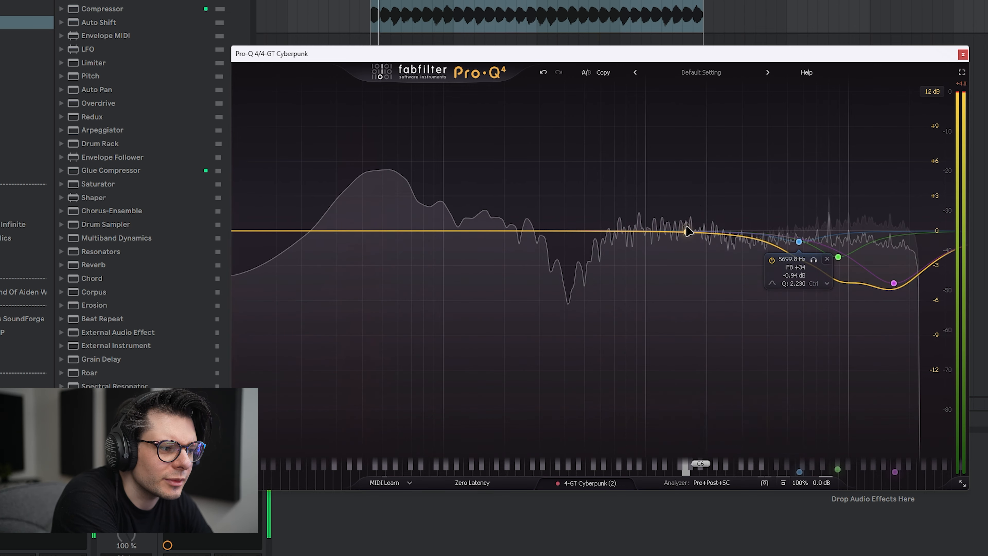
{"action": "left_click", "coordinate": [790, 429]}
{"action": "left_click_drag", "start_coordinate": [688, 221], "coordinate": [853, 293]}
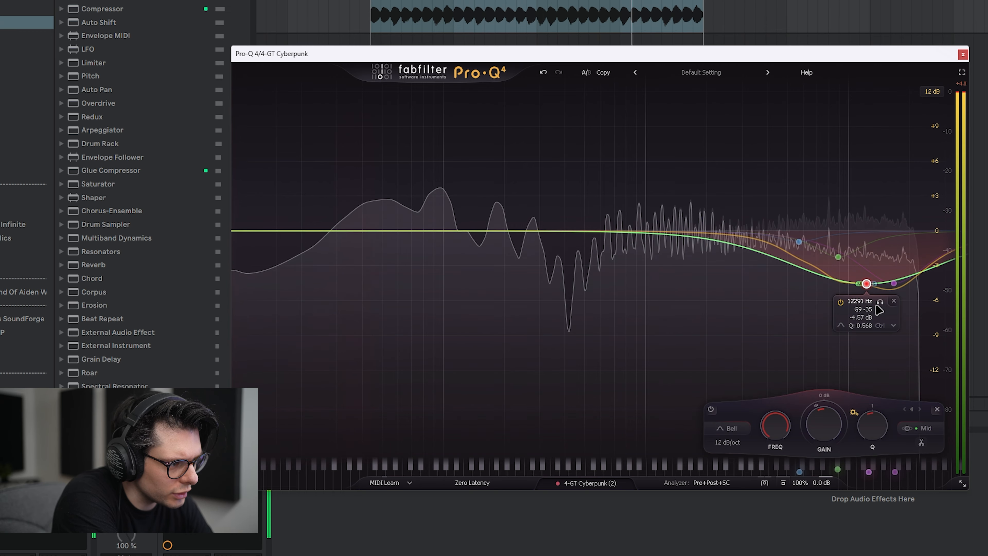
{"action": "left_click_drag", "start_coordinate": [874, 208], "coordinate": [879, 176]}
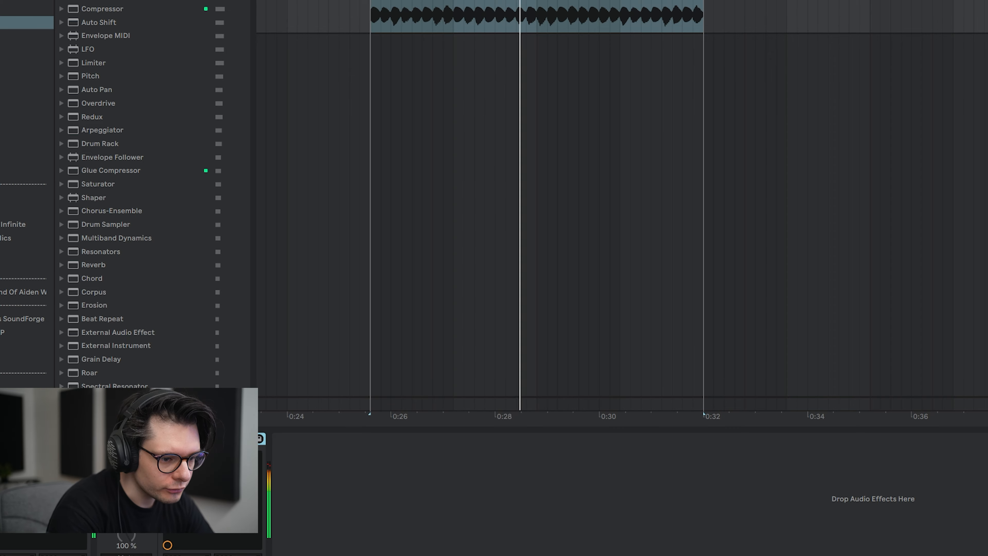
Add a wide bell boost of about +1.7 dB near 41 Hz and a narrow -3.6 dB cut at 263.63 Hz, and close the EQ
{"action": "left_click", "coordinate": [127, 439]}
{"action": "left_click_drag", "start_coordinate": [357, 231], "coordinate": [362, 170]}
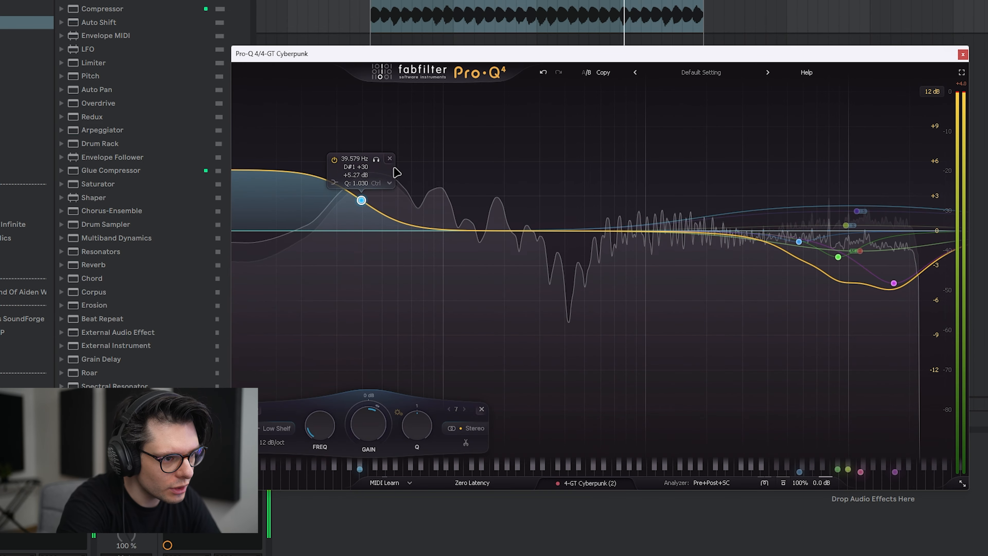
{"action": "left_click", "coordinate": [389, 158]}
{"action": "left_click_drag", "start_coordinate": [379, 230], "coordinate": [370, 210]}
{"action": "left_click_drag", "start_coordinate": [370, 209], "coordinate": [361, 149]}
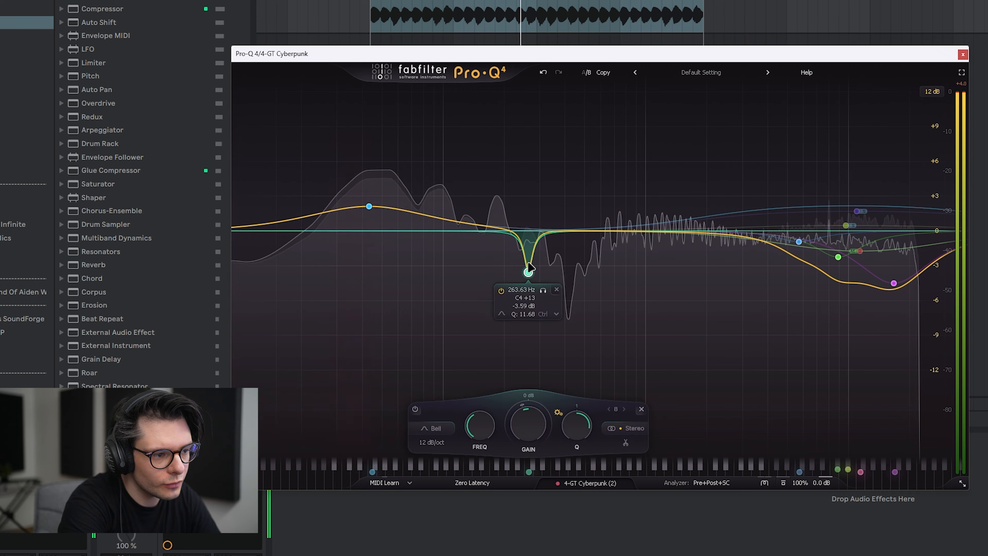
{"action": "mouse_move", "coordinate": [369, 208]}
{"action": "left_mouse_down"}
{"action": "mouse_move", "coordinate": [368, 184]}
{"action": "mouse_move", "coordinate": [364, 211]}
{"action": "left_mouse_up"}
{"action": "scroll", "coordinate": [367, 186], "scroll_direction": "down", "scroll_amount": 3}
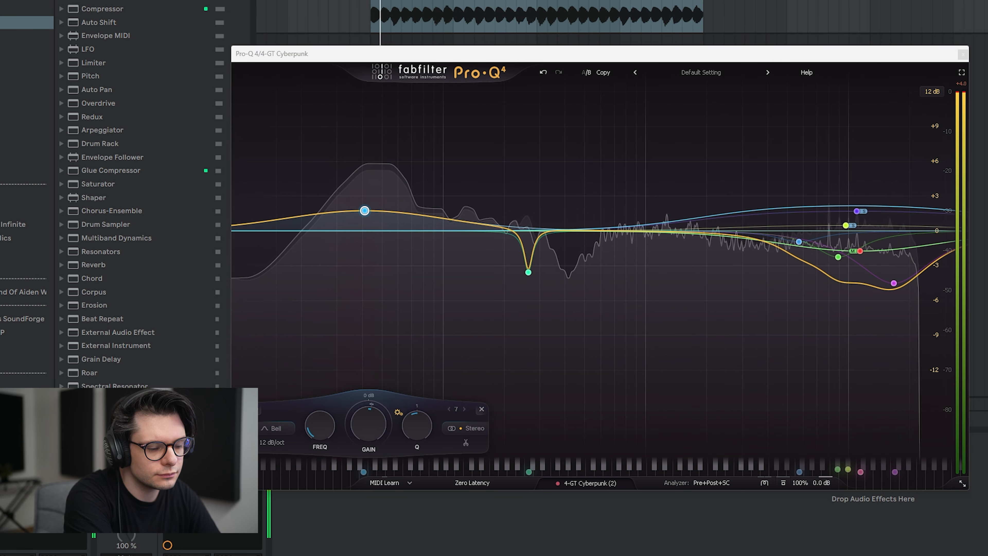
{"action": "key", "text": "Escape"}
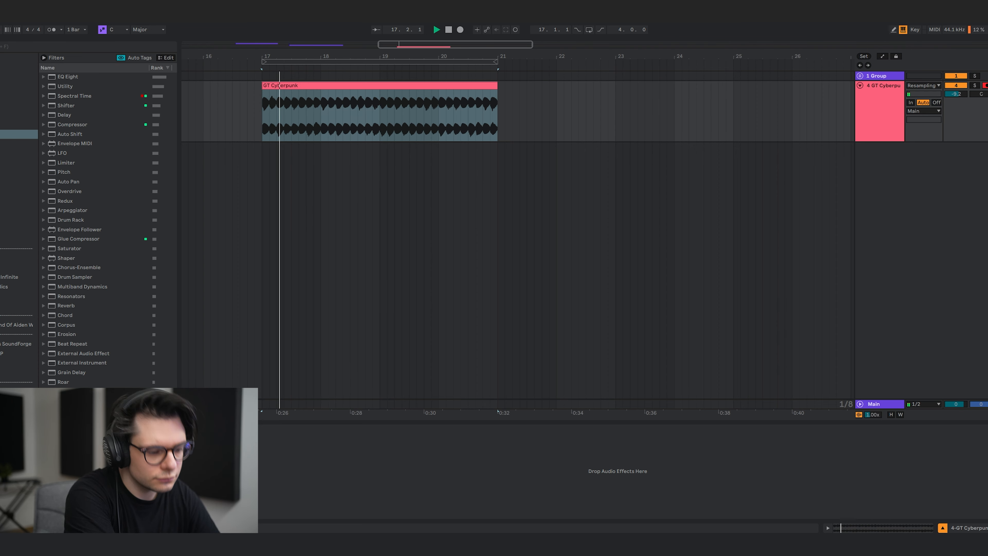
{"action": "left_click", "coordinate": [276, 121]}
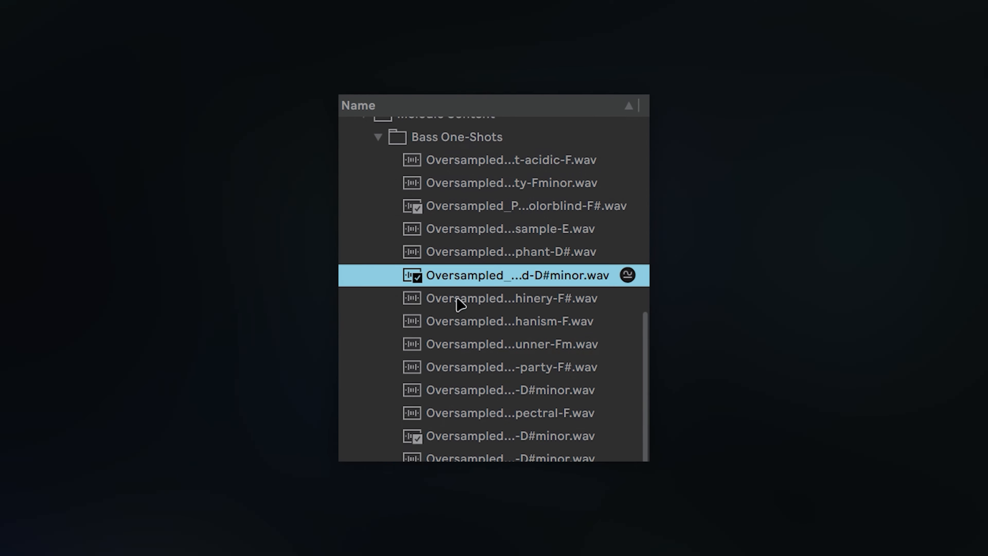
Audition bass samples from the Bass One-Shots folder, and place one in the arrangement
{"action": "left_click", "coordinate": [452, 320]}
{"action": "left_click", "coordinate": [483, 386]}
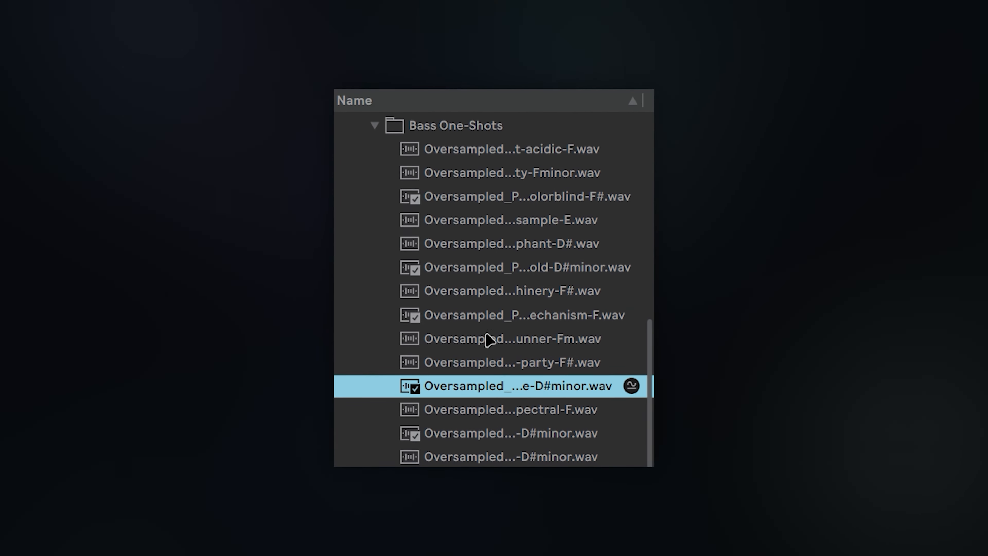
{"action": "left_click", "coordinate": [507, 207]}
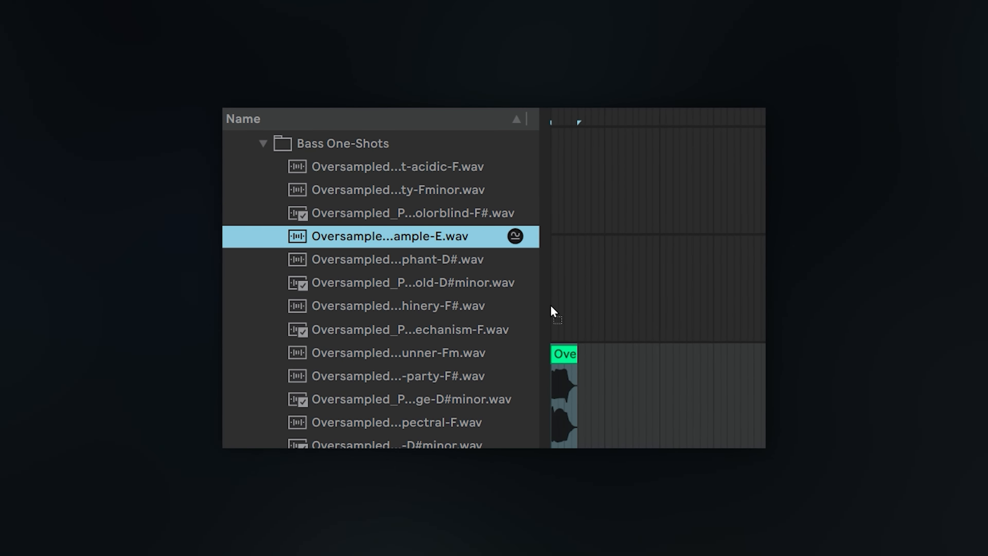
{"action": "left_click", "coordinate": [487, 258]}
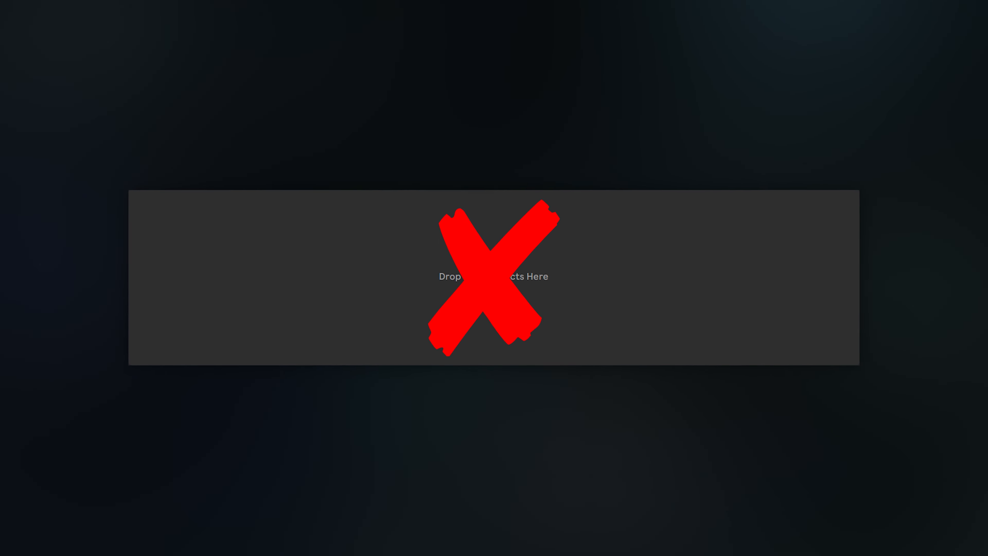